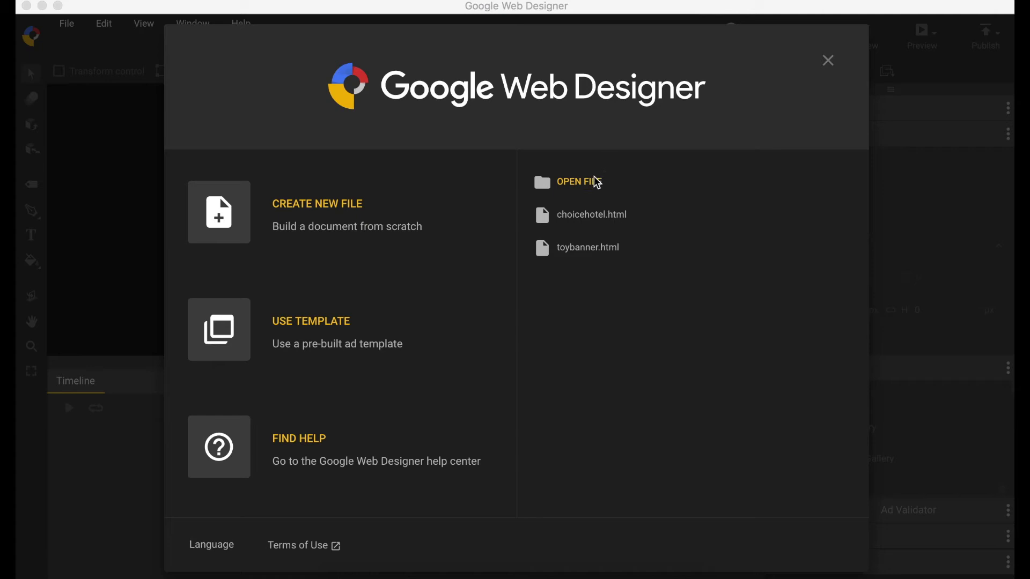
- Switch to Finder and open the "Google Web Designer - Hotel" folder on the Desktop
{"action": "left_click", "coordinate": [595, 177]}
{"action": "key", "text": "super+Tab"}
{"action": "key", "text": "super+Tab"}
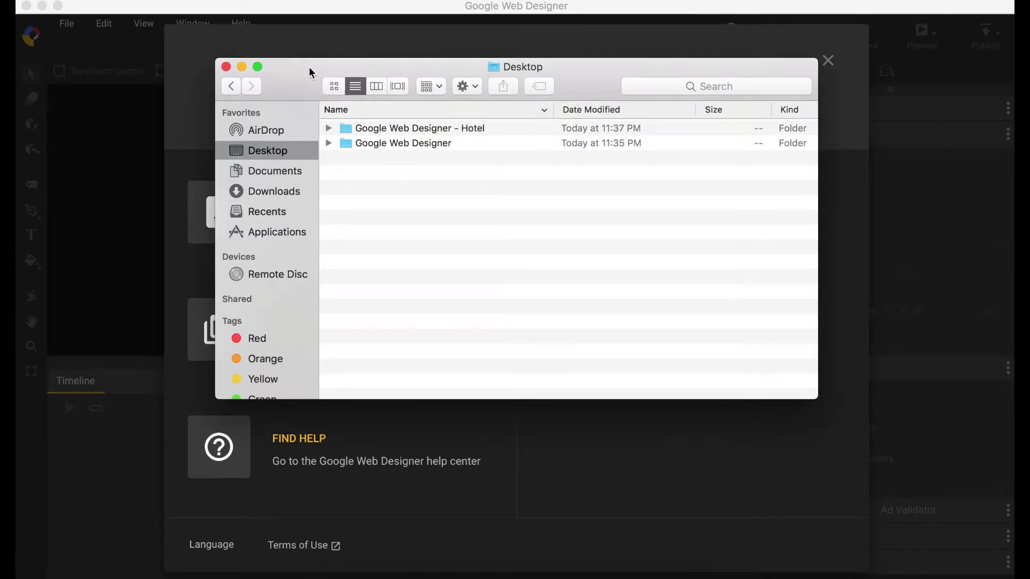
{"action": "left_click_drag", "start_coordinate": [310, 72], "coordinate": [500, 95]}
{"action": "left_click", "coordinate": [622, 146]}
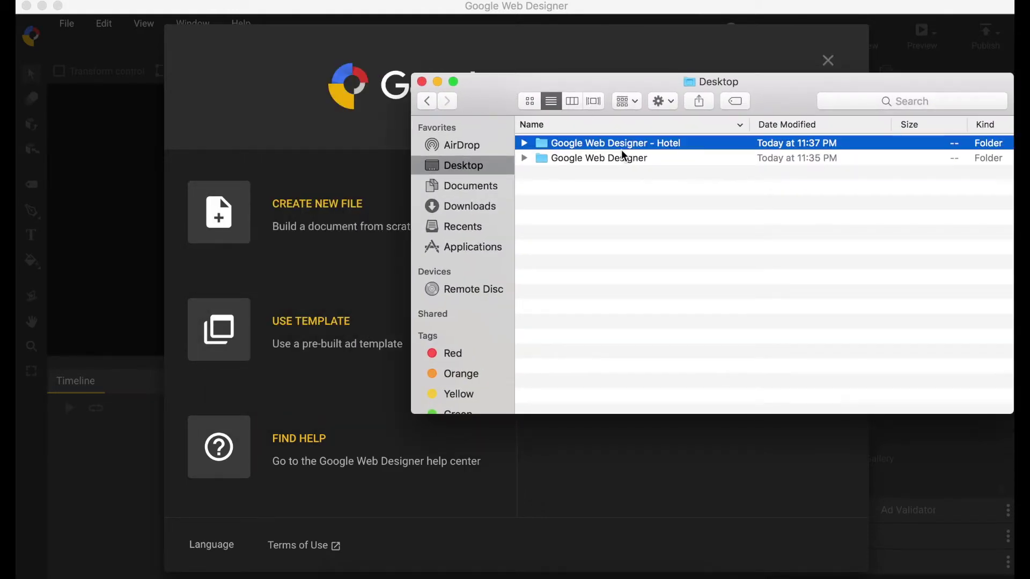
{"action": "double_click", "coordinate": [623, 148]}
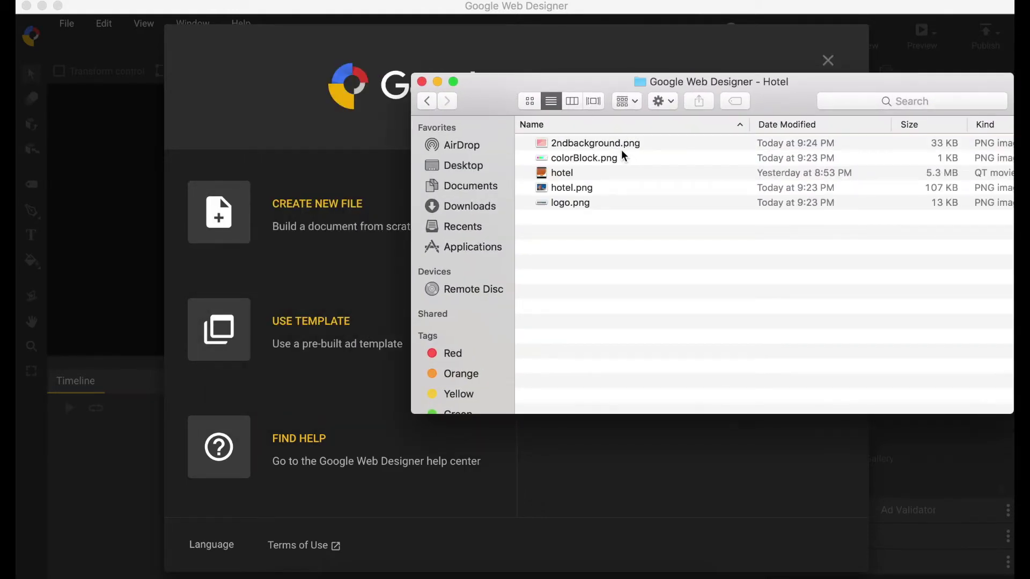
- Open the hotel video from the folder, play the sample banner animation and rewind it
{"action": "left_click", "coordinate": [588, 186]}
{"action": "left_click", "coordinate": [586, 174]}
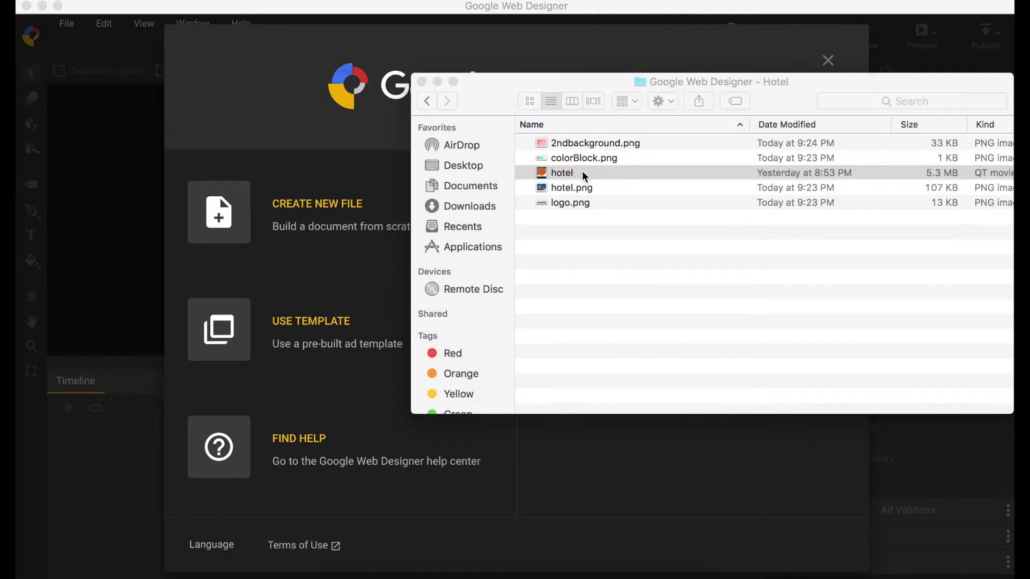
{"action": "left_click_drag", "start_coordinate": [352, 97], "coordinate": [894, 192]}
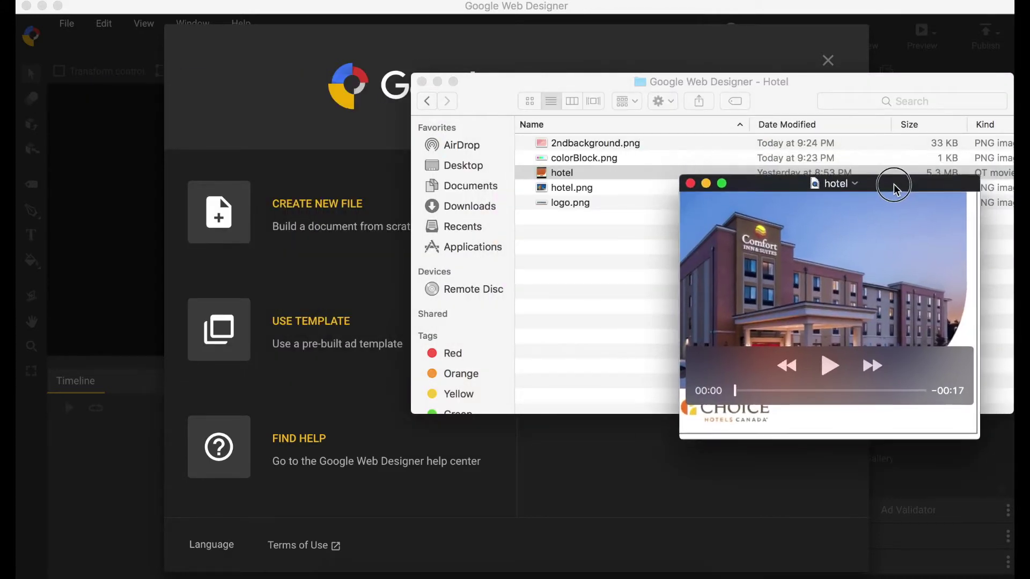
{"action": "left_click", "coordinate": [831, 372]}
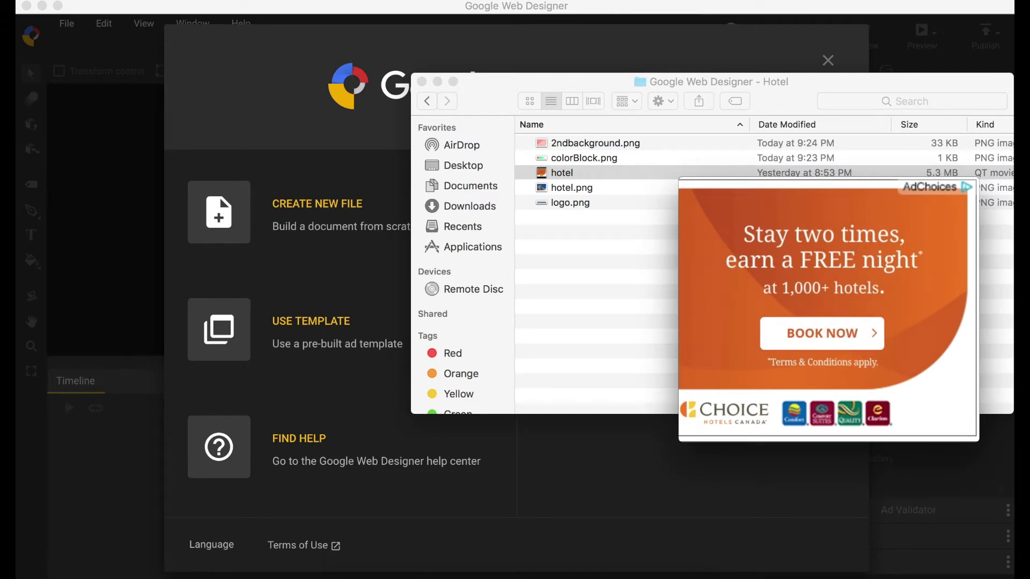
{"action": "mouse_move", "coordinate": [878, 426]}
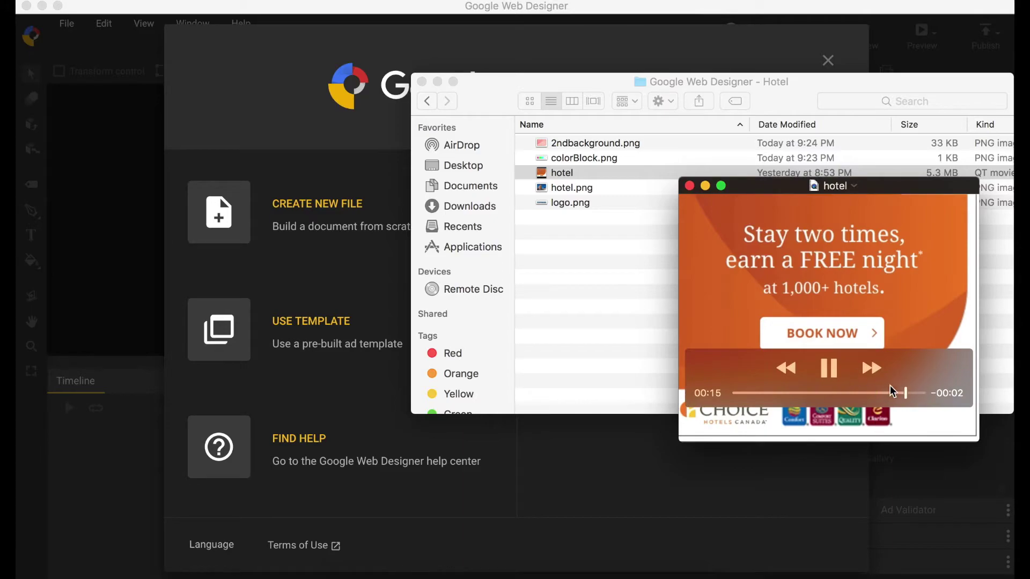
{"action": "left_click_drag", "start_coordinate": [915, 398], "coordinate": [784, 391]}
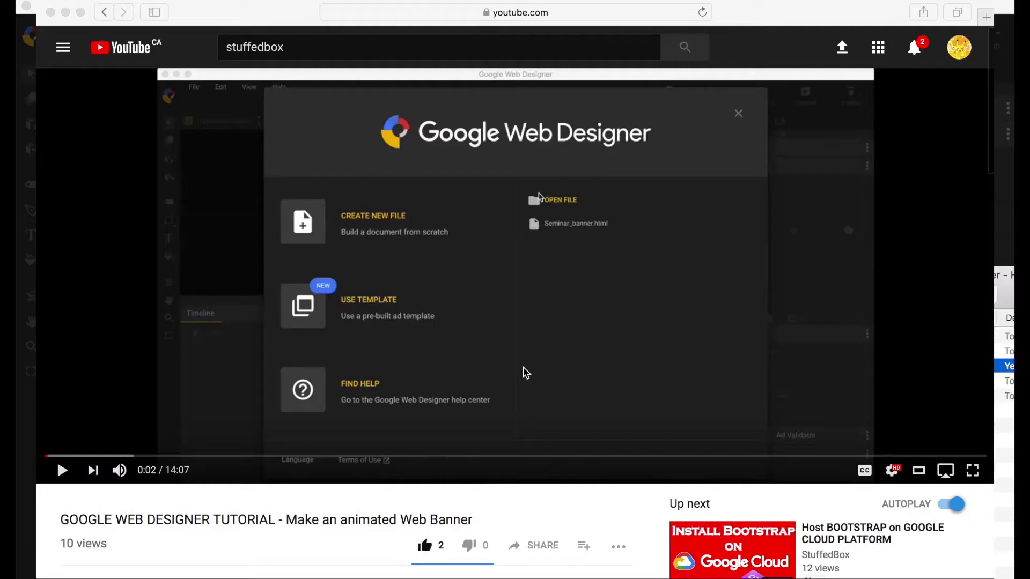
{"action": "scroll", "coordinate": [524, 372], "scroll_direction": "down", "scroll_amount": 4}
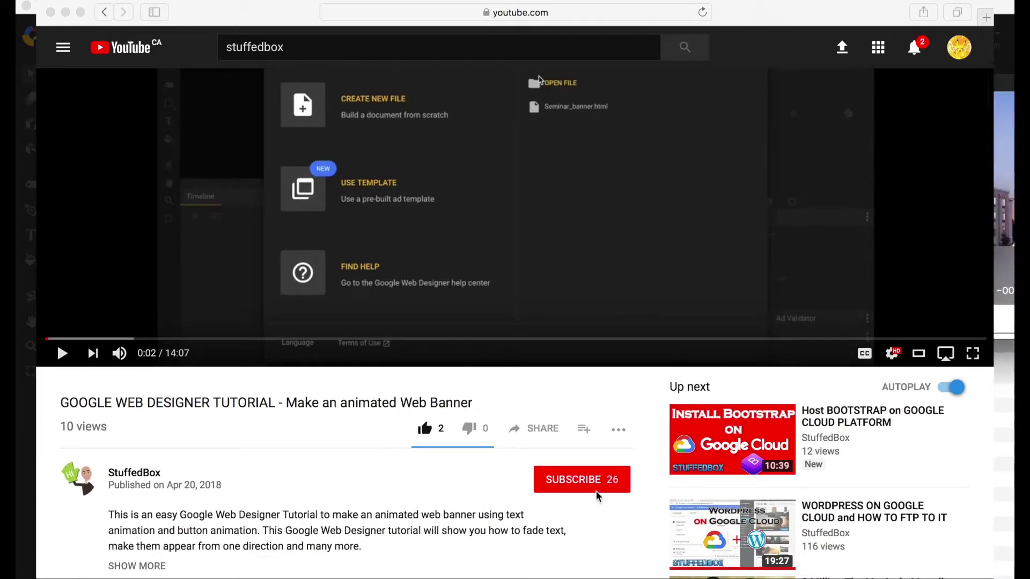
{"action": "left_click", "coordinate": [601, 491]}
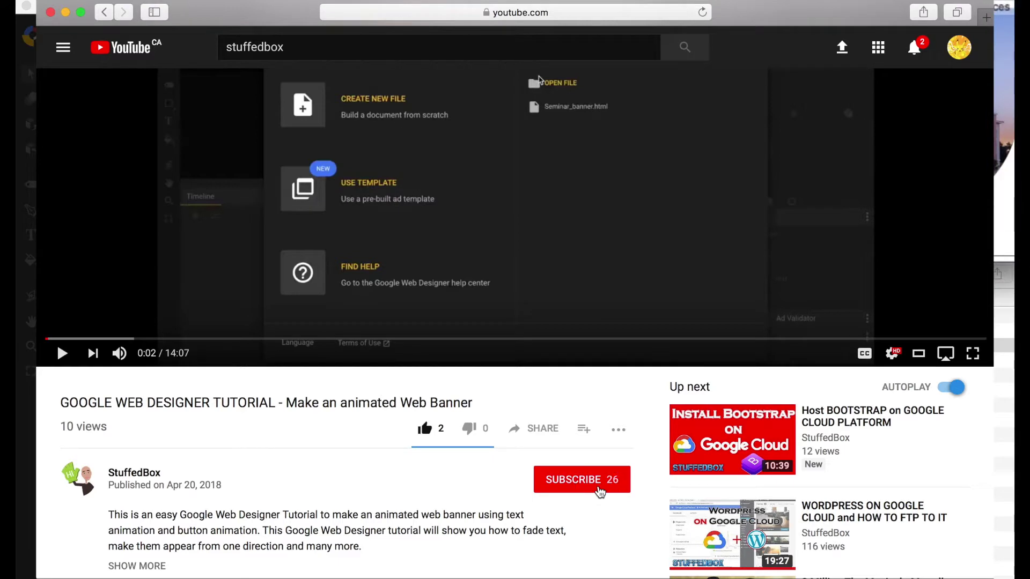
{"action": "left_click", "coordinate": [600, 491]}
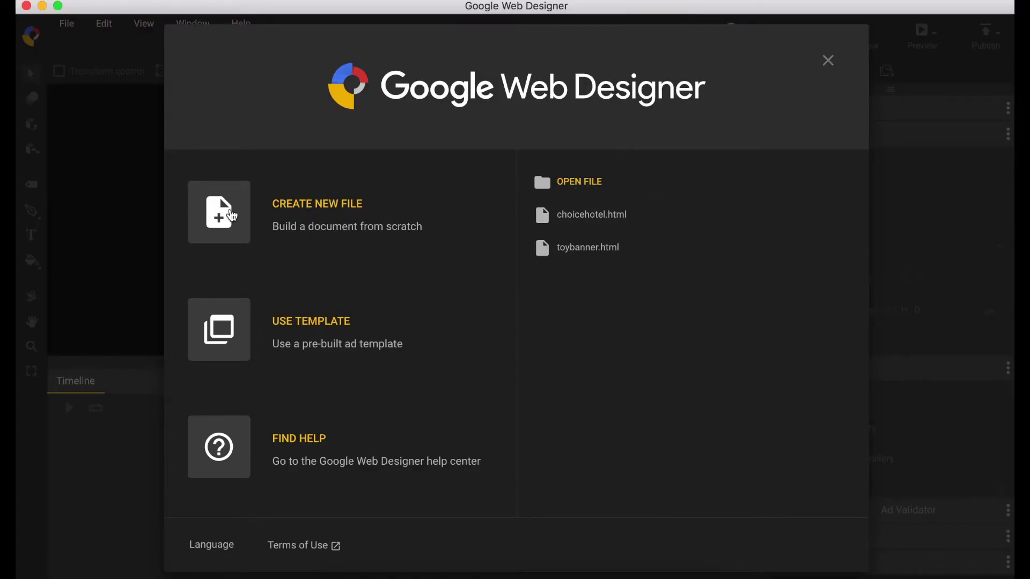
- Create a new blank 300 x 250 banner ad file named hotelbanner in Google Web Designer
{"action": "left_click", "coordinate": [231, 214]}
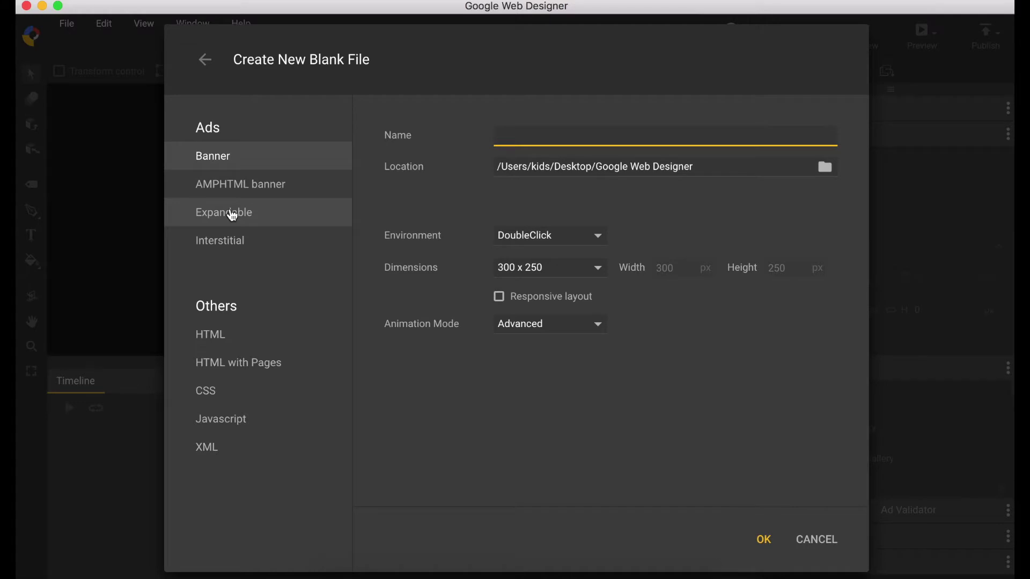
{"action": "type", "text": "hotelbanner"}
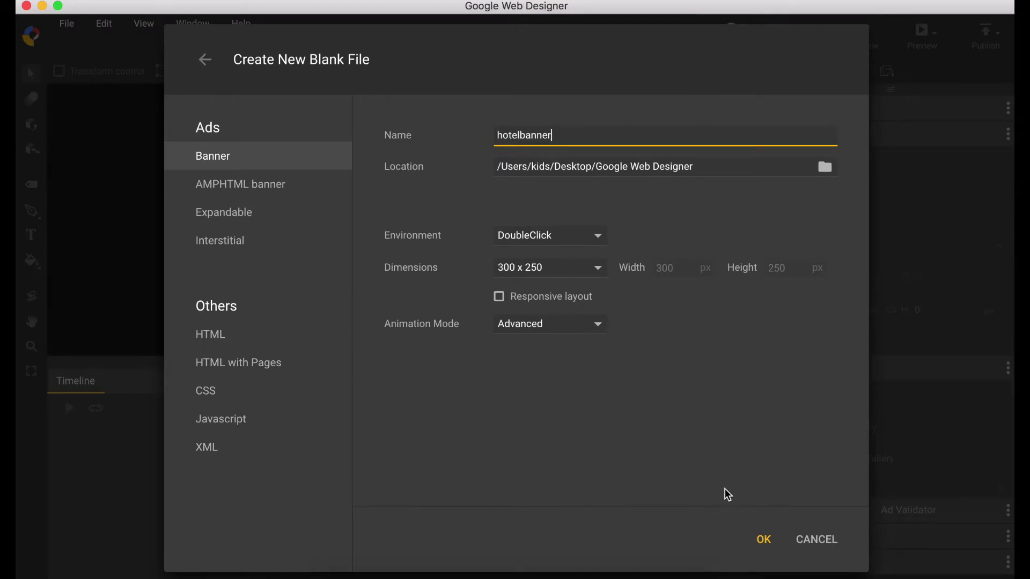
{"action": "left_click", "coordinate": [765, 540]}
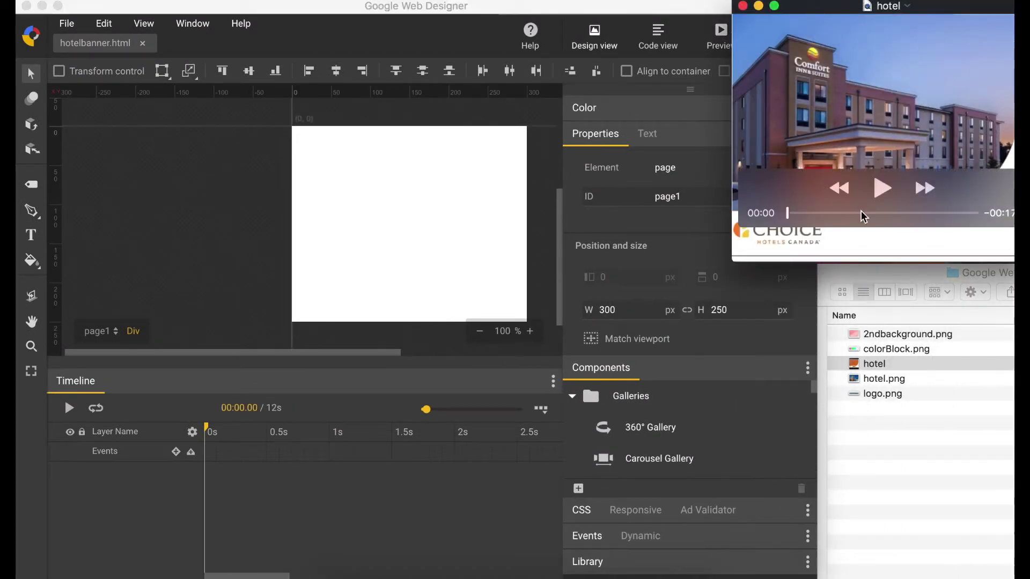
- Place 2ndbackground.png from the Finder folder on the stage at left 0 px and top 3 px
{"action": "left_click", "coordinate": [905, 468]}
{"action": "left_click_drag", "start_coordinate": [891, 336], "coordinate": [396, 195]}
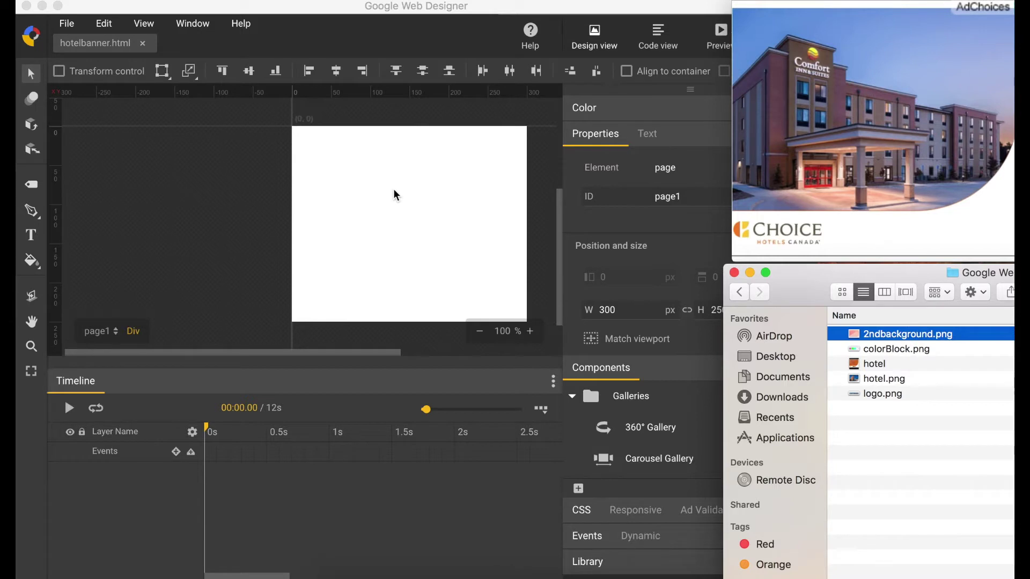
{"action": "left_click", "coordinate": [651, 230]}
{"action": "left_click", "coordinate": [634, 278]}
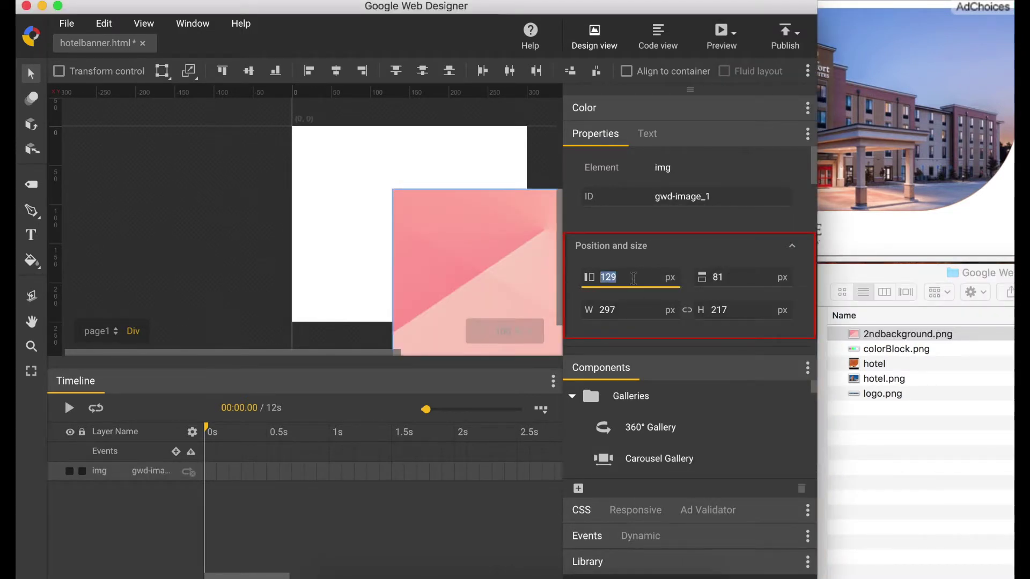
{"action": "type", "text": "0"}
{"action": "key", "text": "Tab"}
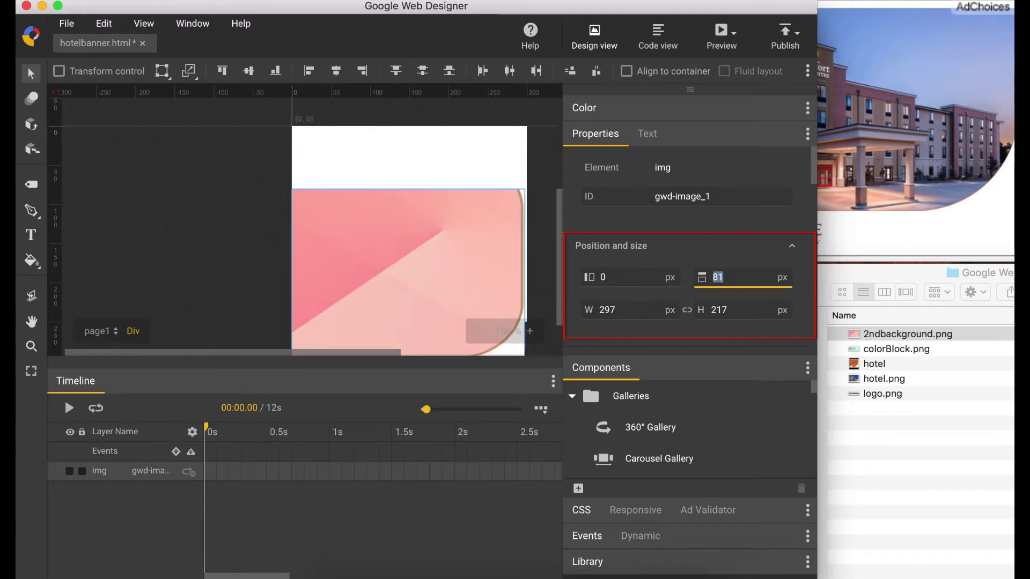
{"action": "type", "text": "3"}
{"action": "key", "text": "Return"}
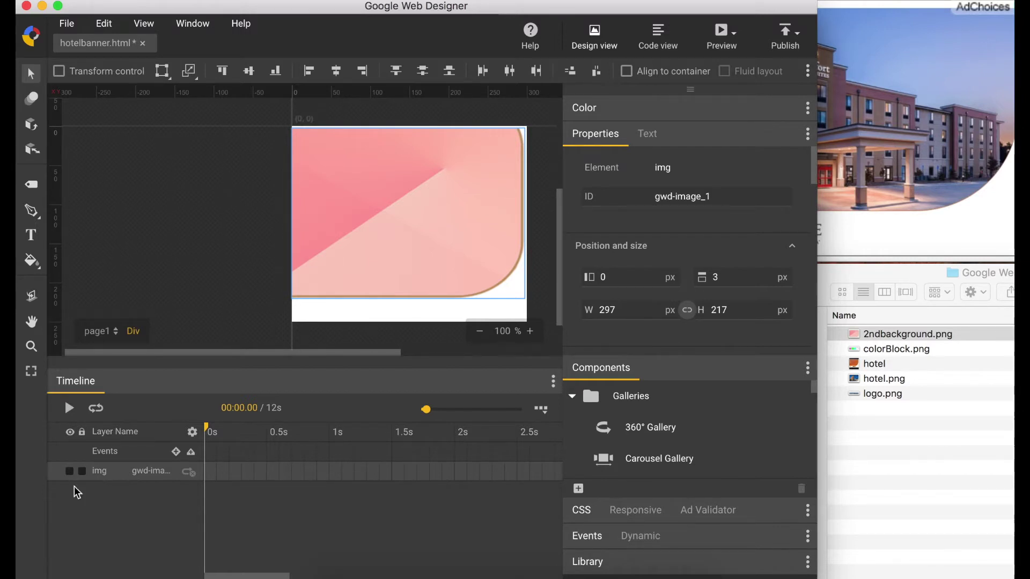
- Rename the pink background image's layer as background2
{"action": "double_click", "coordinate": [138, 470]}
{"action": "type", "text": "ba"}
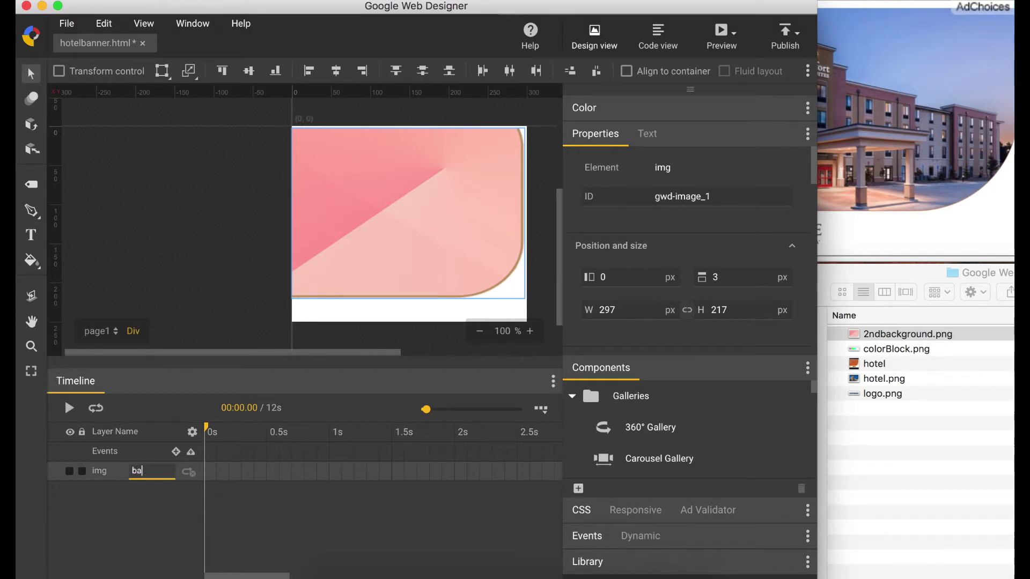
{"action": "type", "text": "ckground2"}
{"action": "key", "text": "Return"}
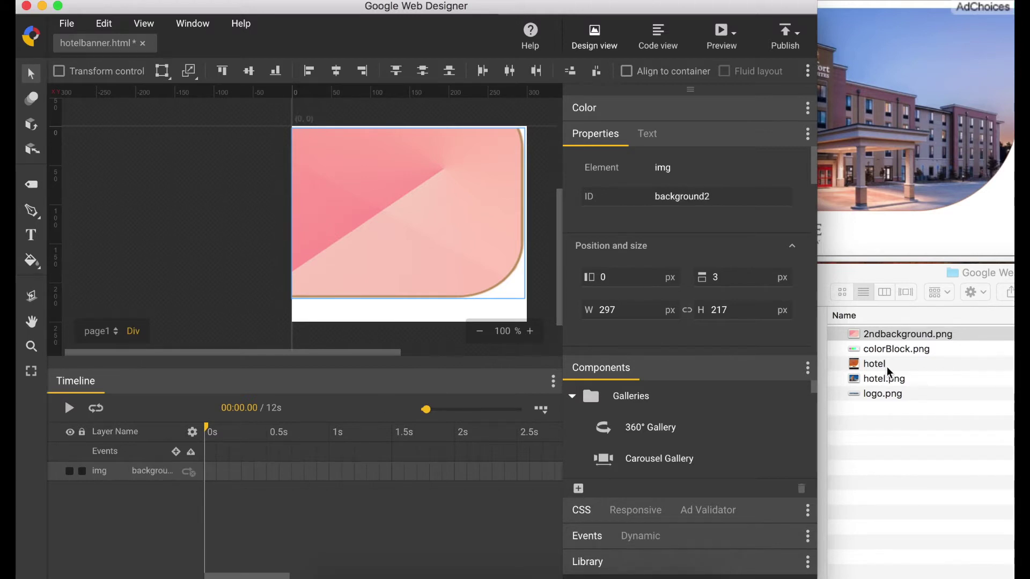
- Place hotel.png from the Finder folder on the stage at left 0 px and top 3 px
{"action": "left_click_drag", "start_coordinate": [884, 378], "coordinate": [377, 196]}
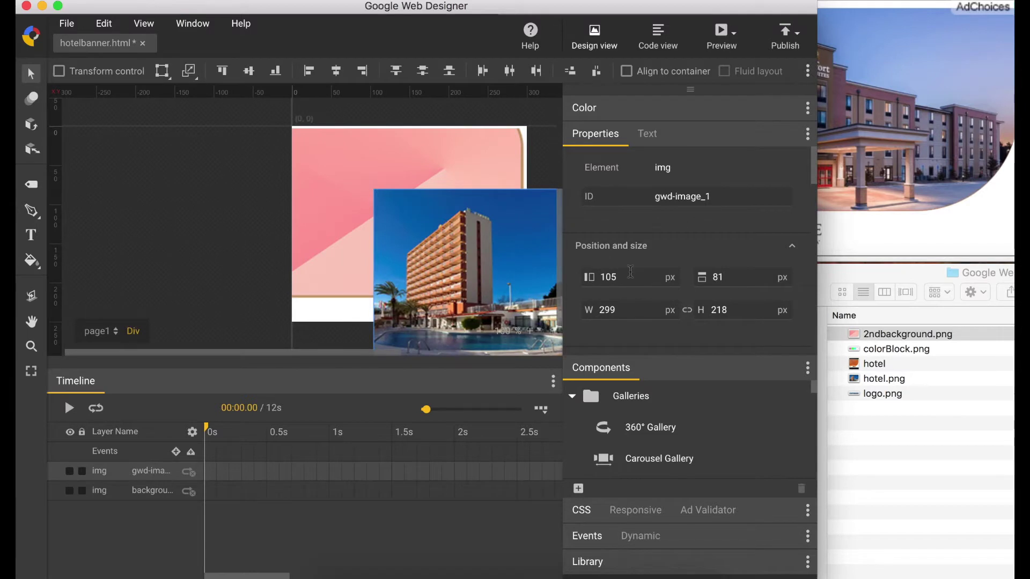
{"action": "left_click", "coordinate": [631, 272]}
{"action": "type", "text": "0"}
{"action": "key", "text": "Tab"}
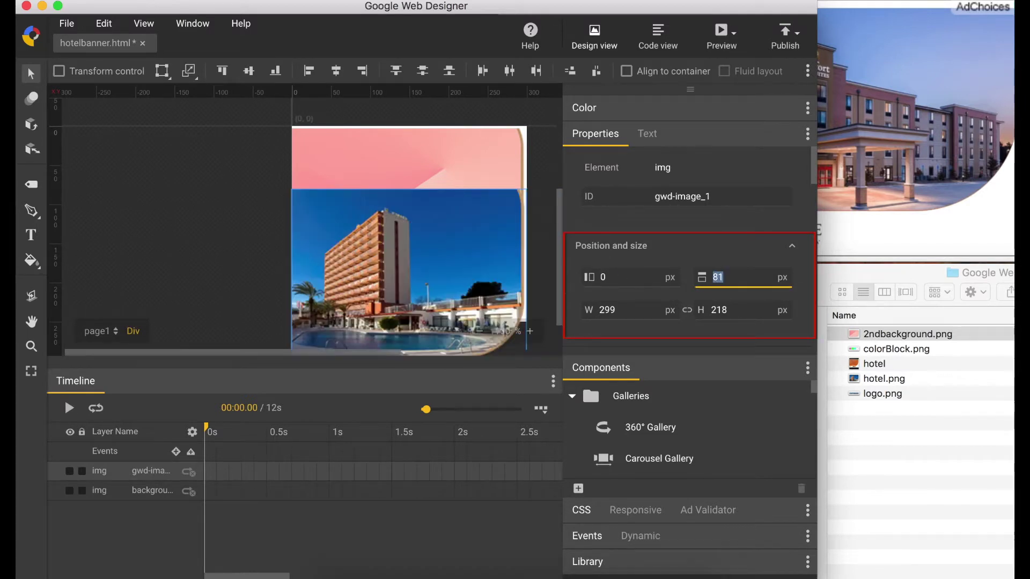
{"action": "type", "text": "3"}
{"action": "key", "text": "Return"}
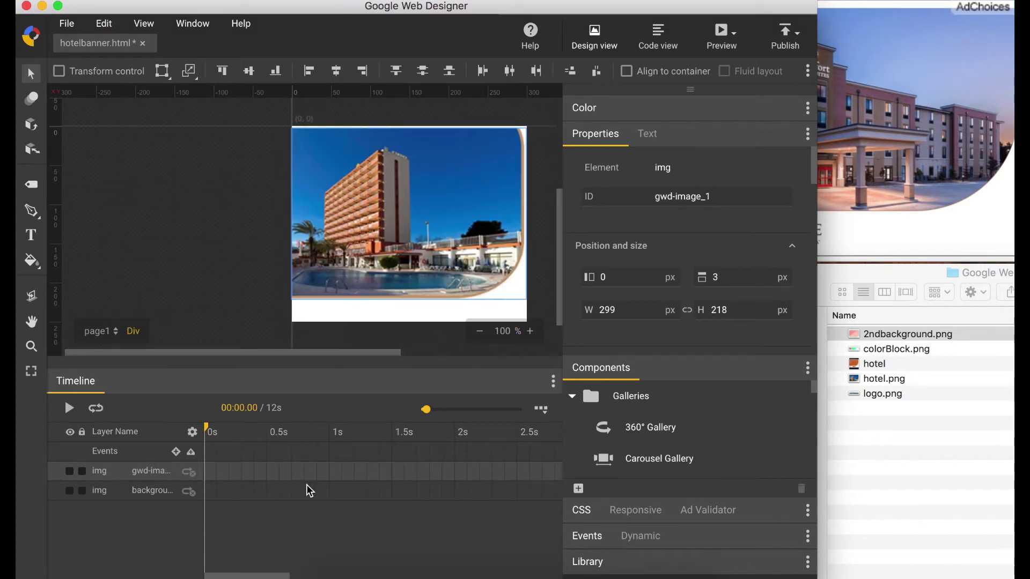
- Rename the hotel photo's layer as hotel
{"action": "double_click", "coordinate": [149, 472]}
{"action": "type", "text": "hotel"}
{"action": "key", "text": "Return"}
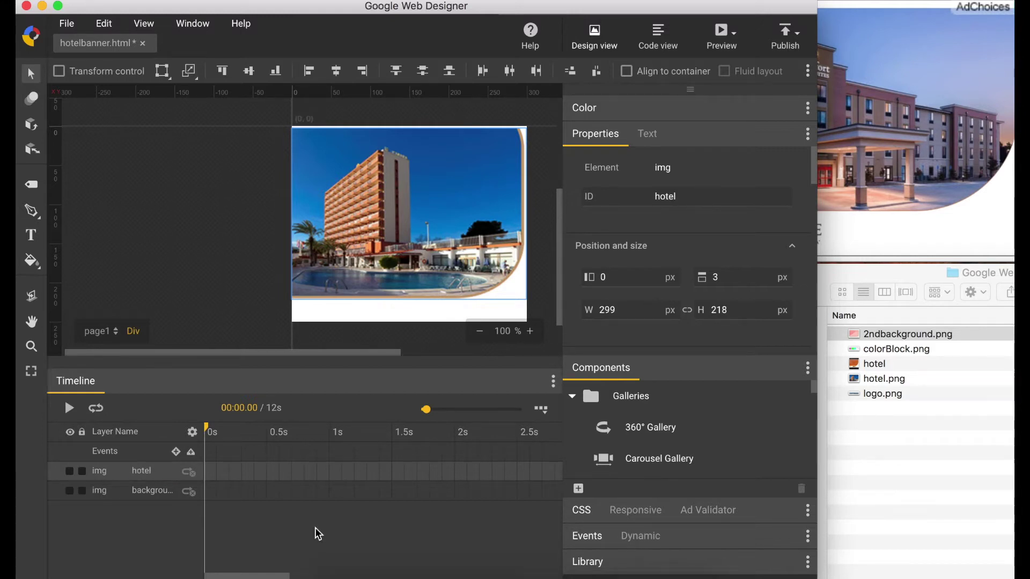
- Place logo.png below the hotel photo at left 1 px and top 221 px
{"action": "left_click_drag", "start_coordinate": [884, 394], "coordinate": [341, 314]}
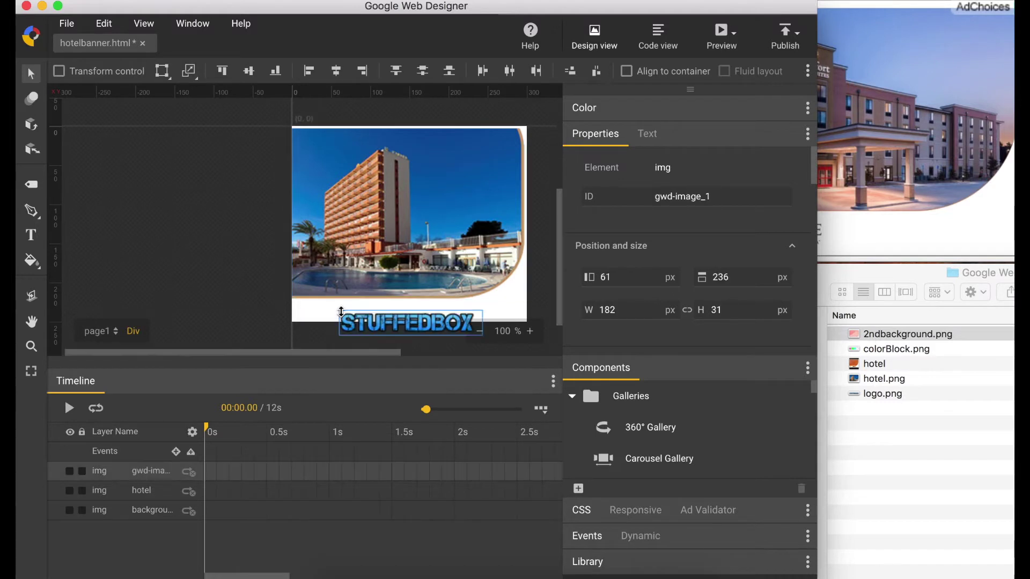
{"action": "left_click", "coordinate": [632, 276]}
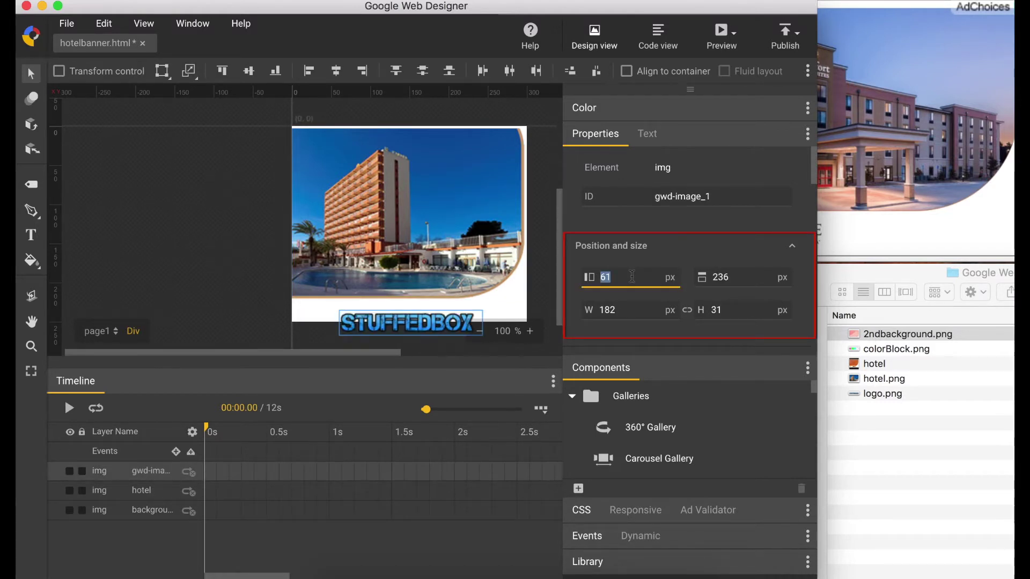
{"action": "type", "text": "1"}
{"action": "key", "text": "Tab"}
{"action": "type", "text": "2"}
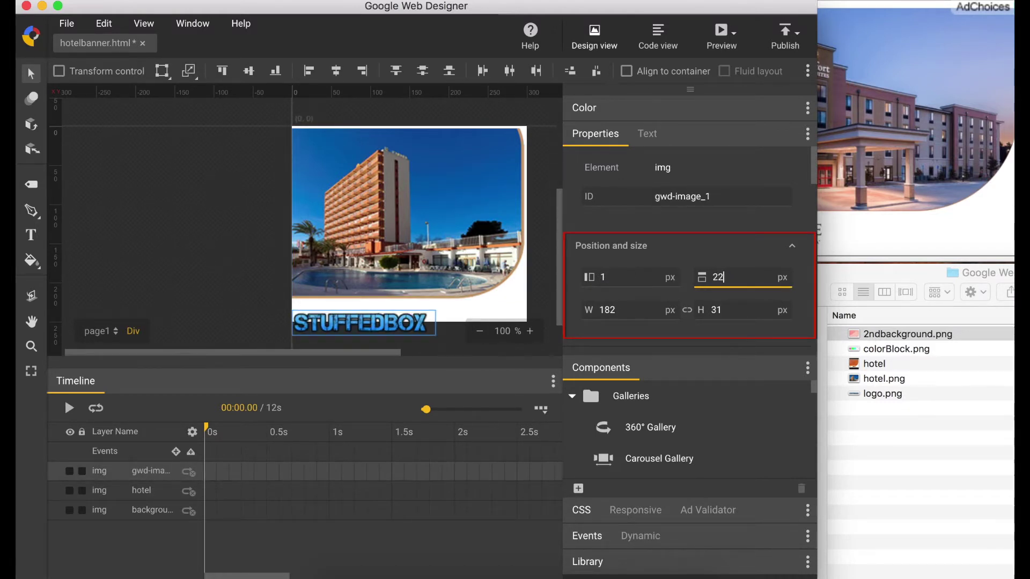
{"action": "type", "text": "21"}
{"action": "key", "text": "Tab"}
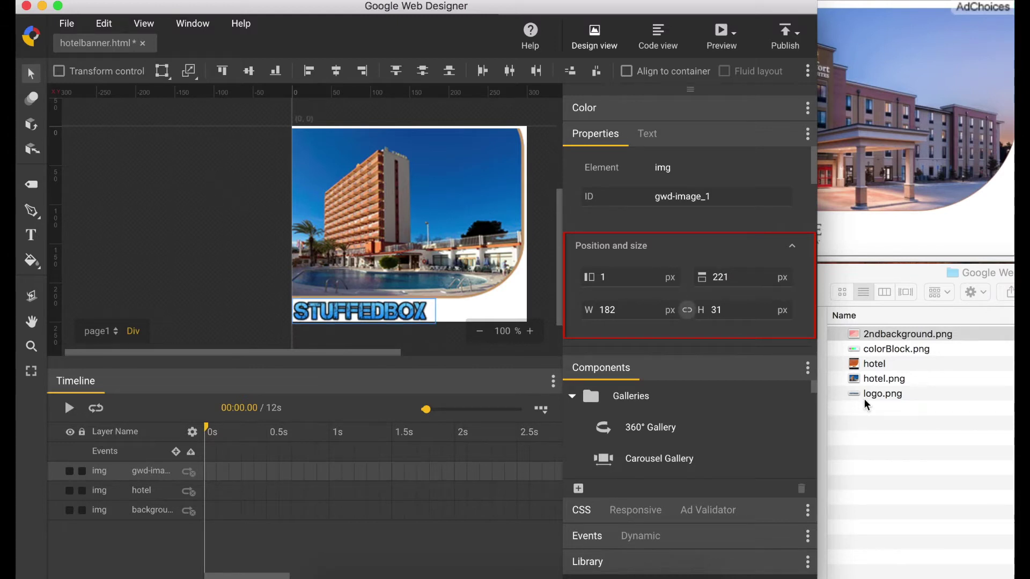
- Place colorBlock.png beside the StuffedBox logo at left 186 px and top 221 px
{"action": "left_click_drag", "start_coordinate": [896, 349], "coordinate": [486, 312]}
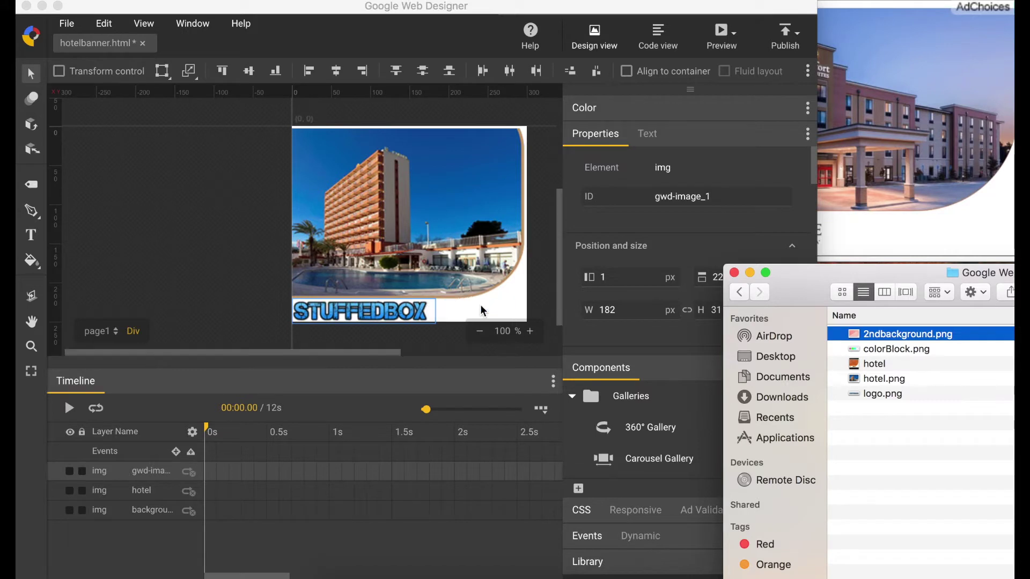
{"action": "left_click", "coordinate": [666, 242]}
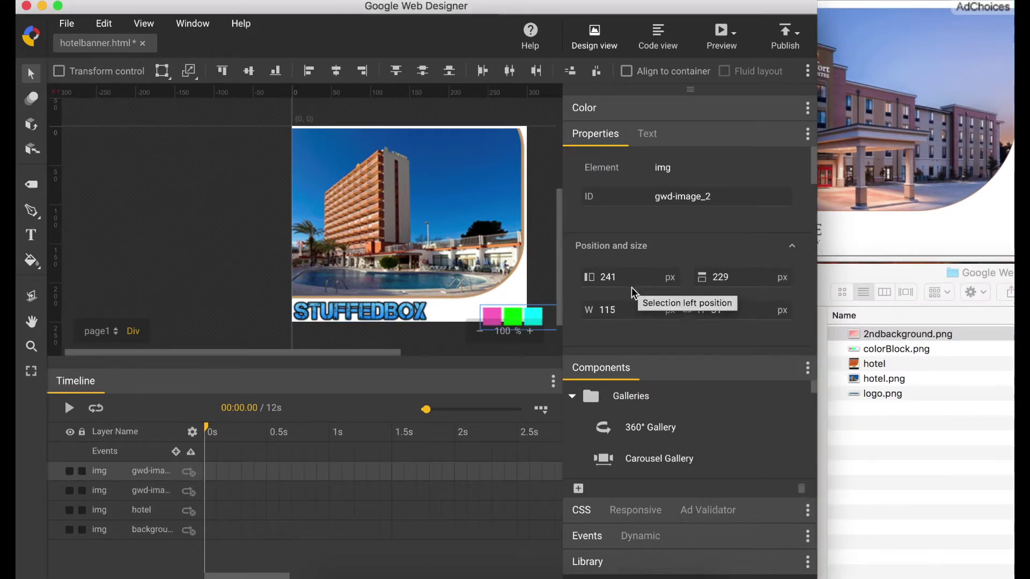
{"action": "left_click", "coordinate": [644, 277]}
{"action": "type", "text": "186"}
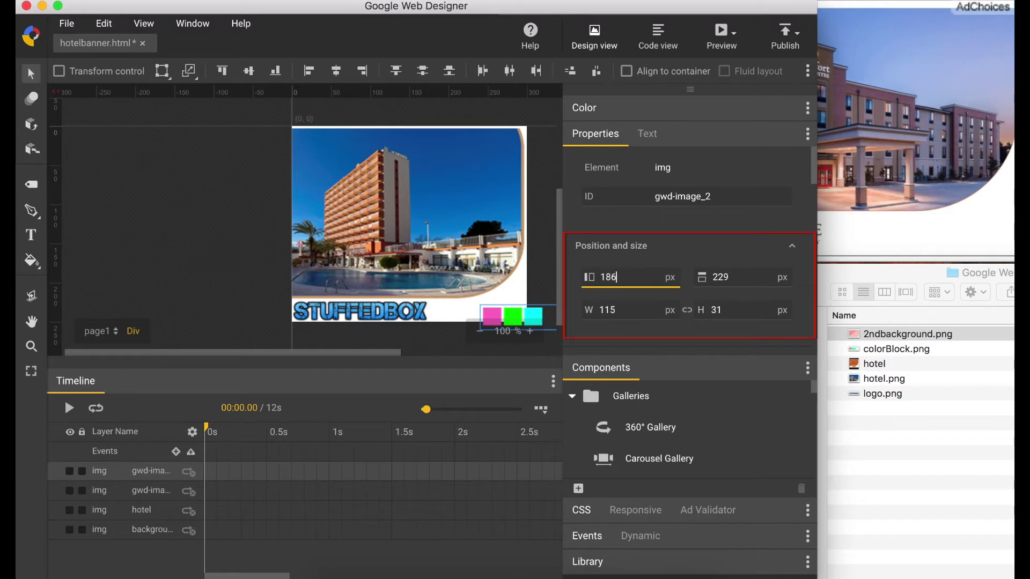
{"action": "key", "text": "Tab"}
{"action": "type", "text": "221"}
{"action": "key", "text": "Return"}
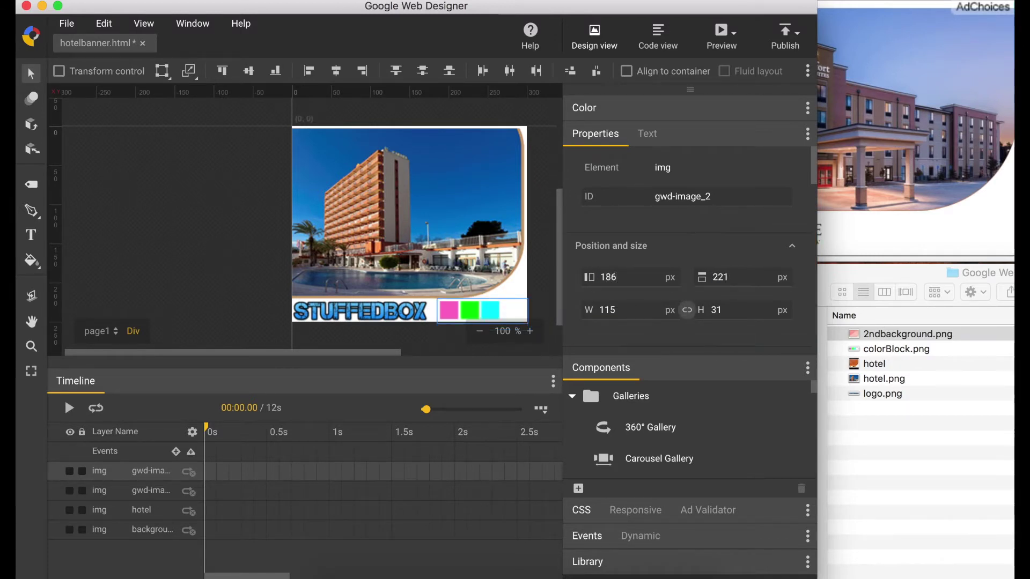
- Add the text "Book." over the upper part of the hotel photo at about left 96 px, top 34 px
{"action": "left_click", "coordinate": [32, 236]}
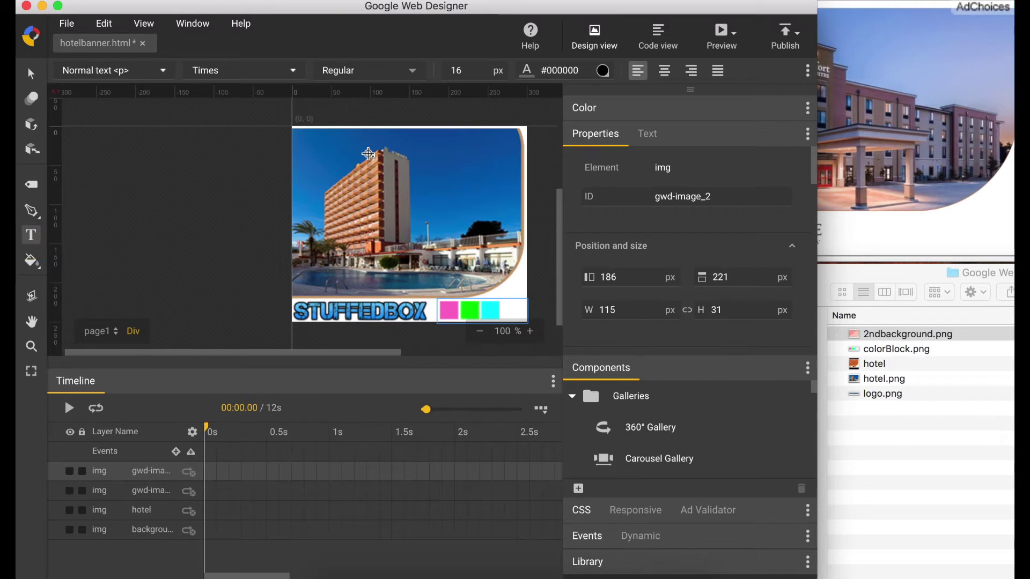
{"action": "left_click", "coordinate": [368, 154]}
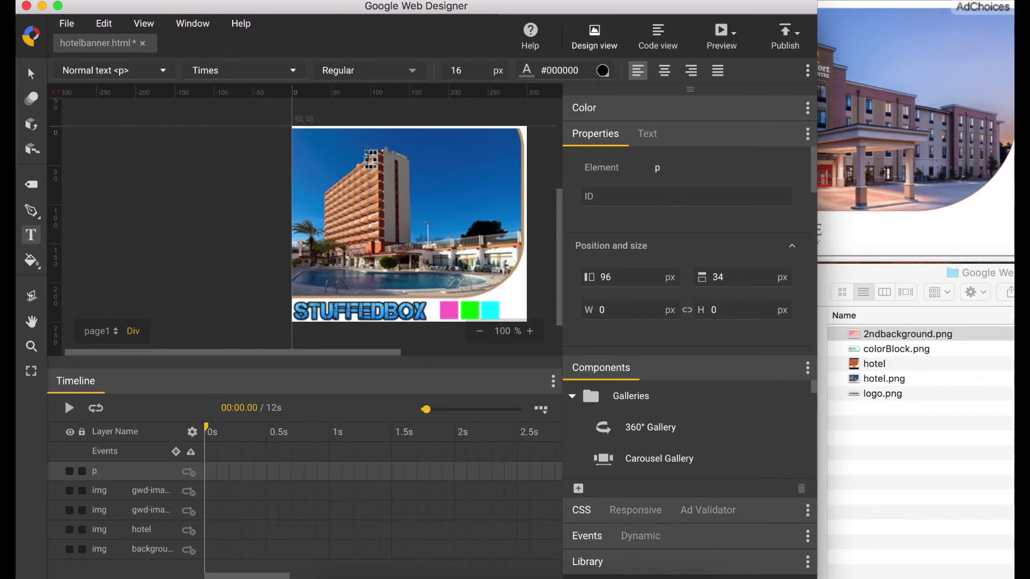
{"action": "type", "text": "Book"}
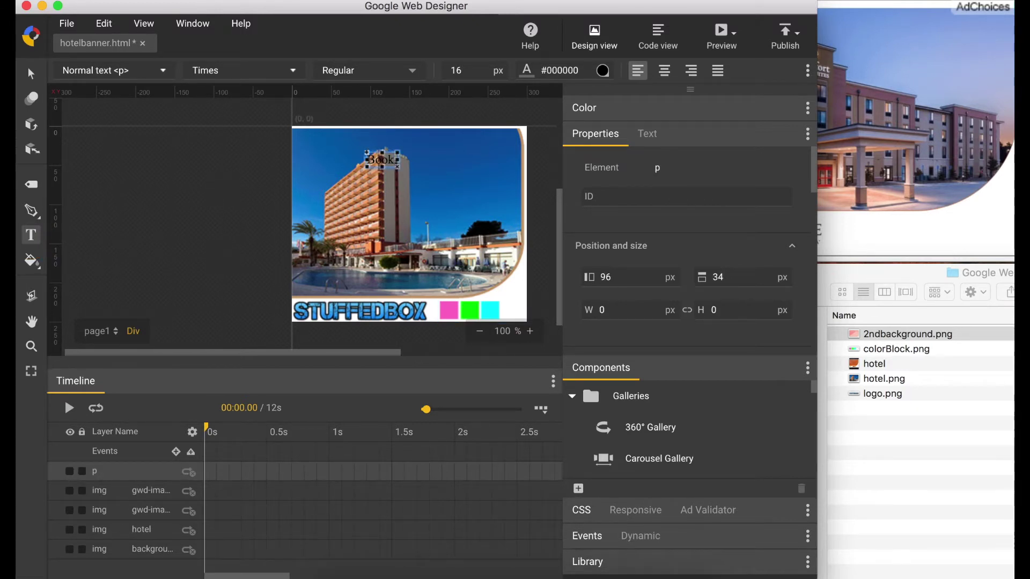
- Set the "Book." text's colour to #ffffff and its font size to 30 px
{"action": "left_click", "coordinate": [550, 70]}
{"action": "type", "text": "#f"}
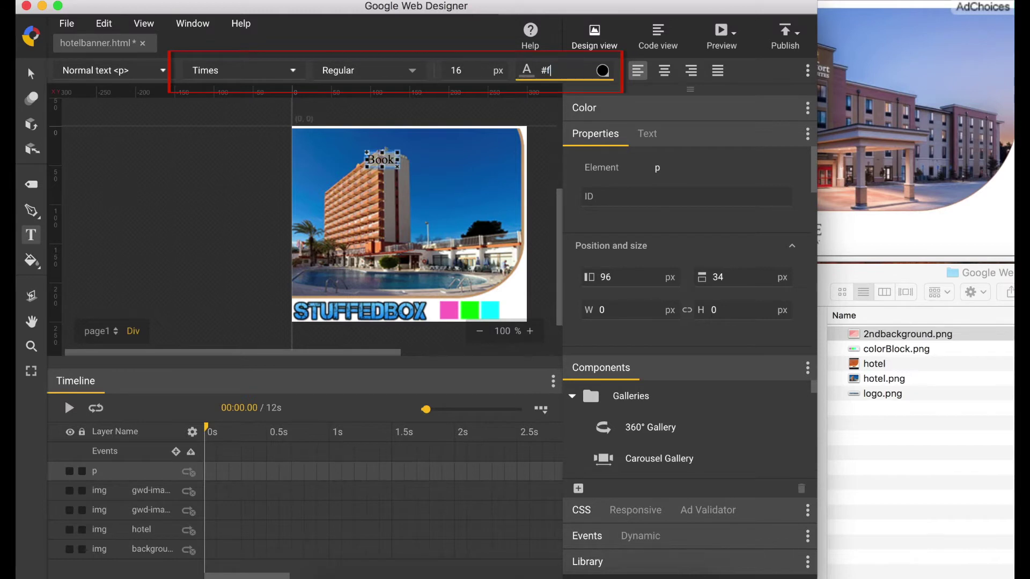
{"action": "type", "text": "ff"}
{"action": "key", "text": "Return"}
{"action": "left_click", "coordinate": [472, 71]}
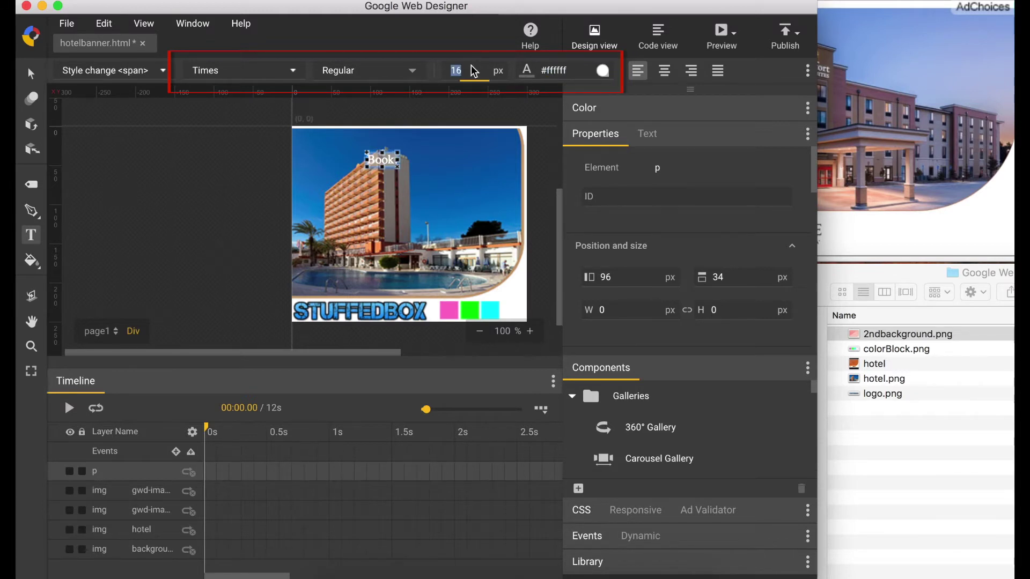
{"action": "type", "text": "30"}
{"action": "key", "text": "Return"}
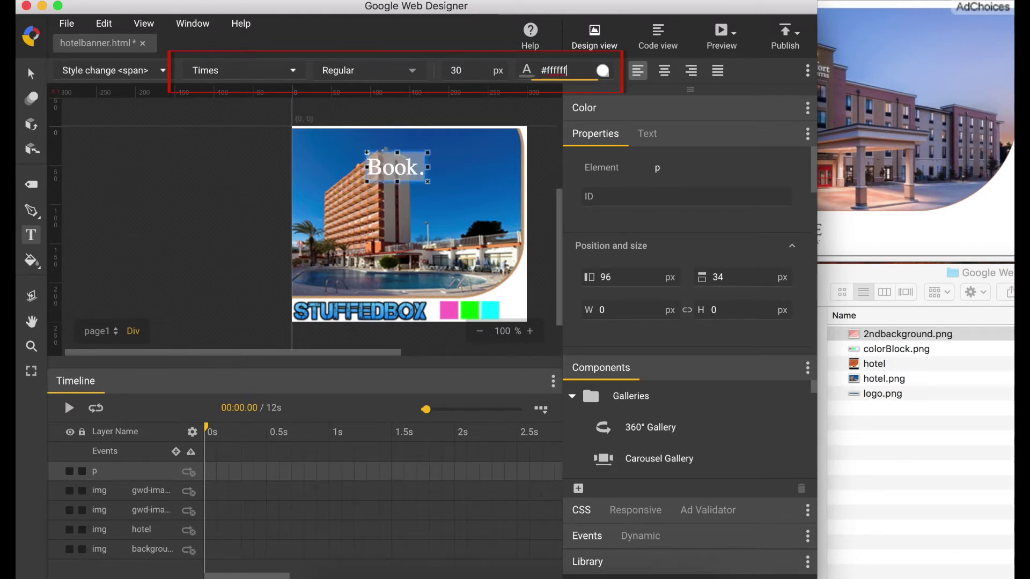
- Add the Google font Lora to the document and apply it to the "Book." text
{"action": "left_click", "coordinate": [295, 71]}
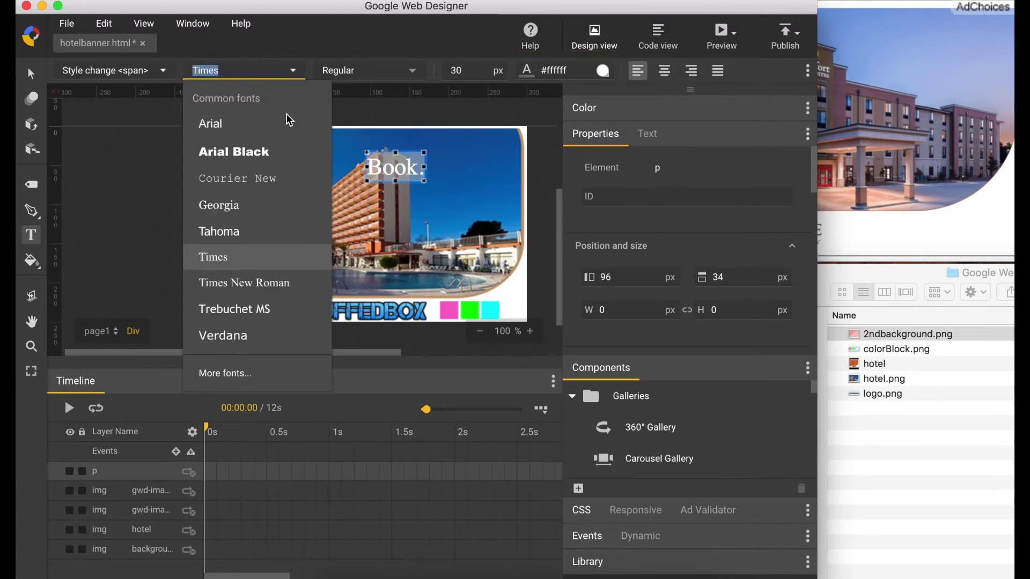
{"action": "left_click", "coordinate": [256, 375]}
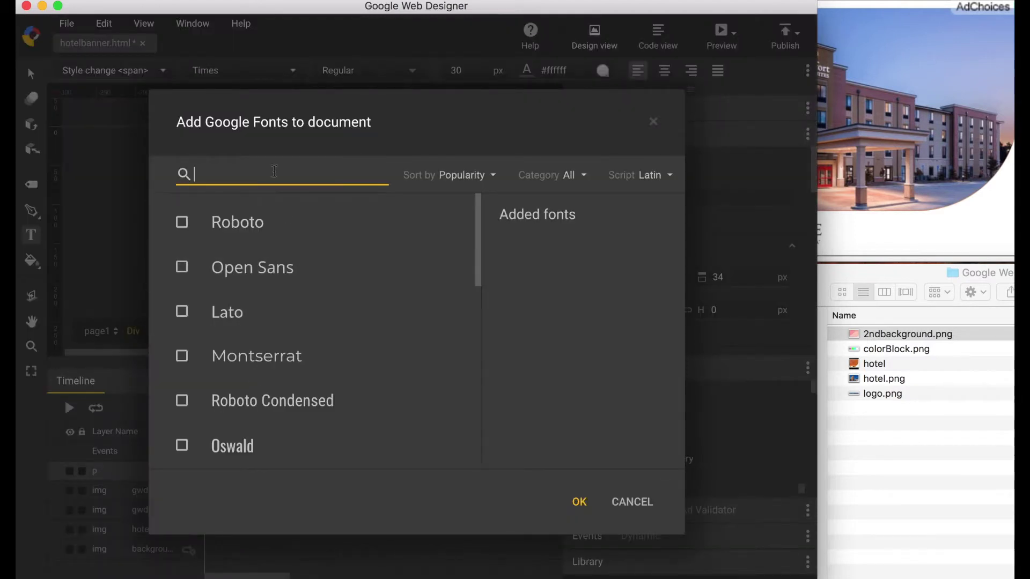
{"action": "left_click", "coordinate": [274, 171]}
{"action": "type", "text": "lora"}
{"action": "left_click", "coordinate": [231, 236]}
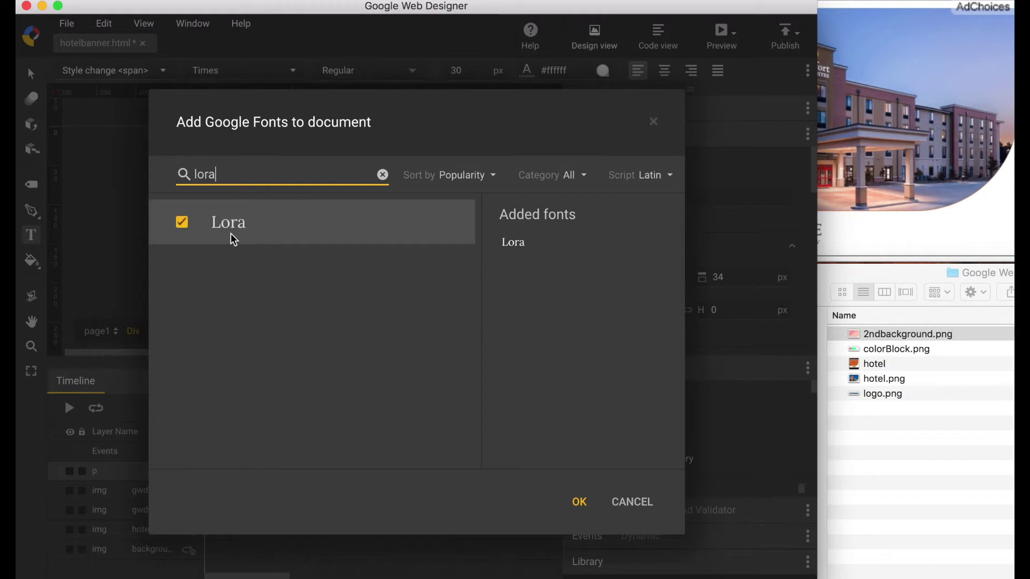
{"action": "left_click", "coordinate": [575, 501]}
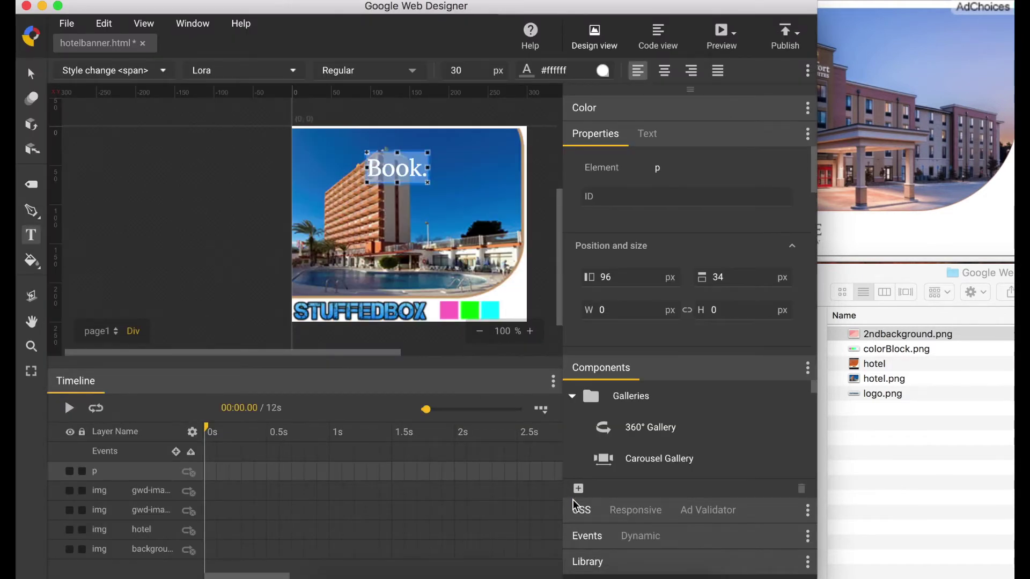
- Add two separate texts below "Book.": "Stay." at about left 105, top 103 px and "Repeat." at about left 112, top 169 px
{"action": "left_click", "coordinate": [375, 209]}
{"action": "type", "text": "Stay."}
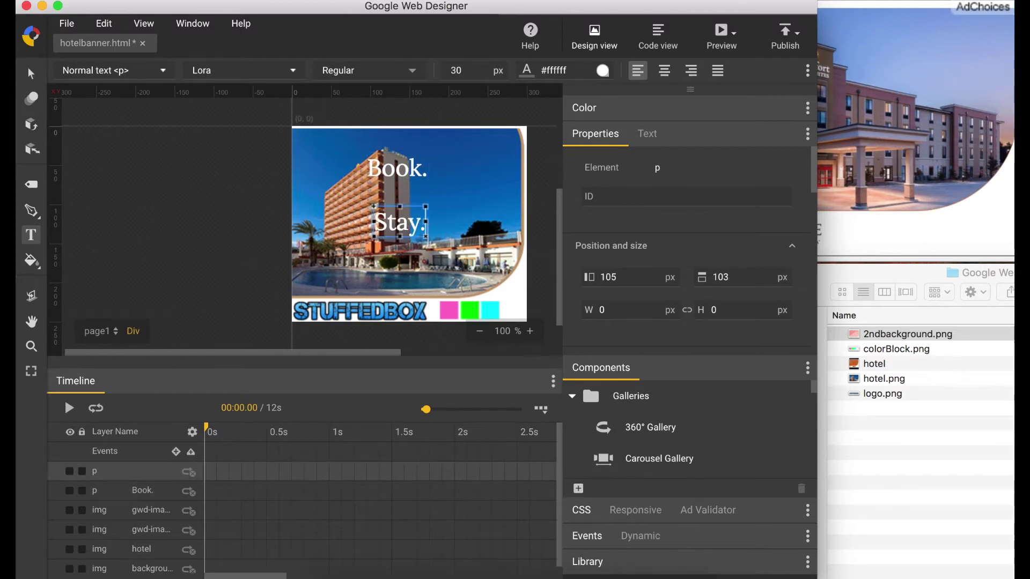
{"action": "key", "text": "Escape"}
{"action": "left_click", "coordinate": [380, 260]}
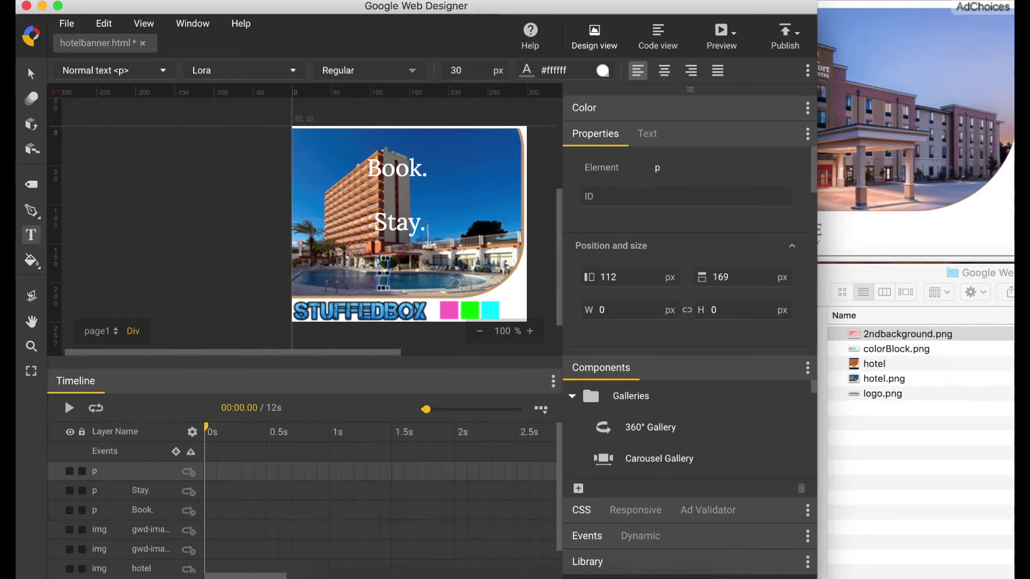
{"action": "type", "text": "Repeat."}
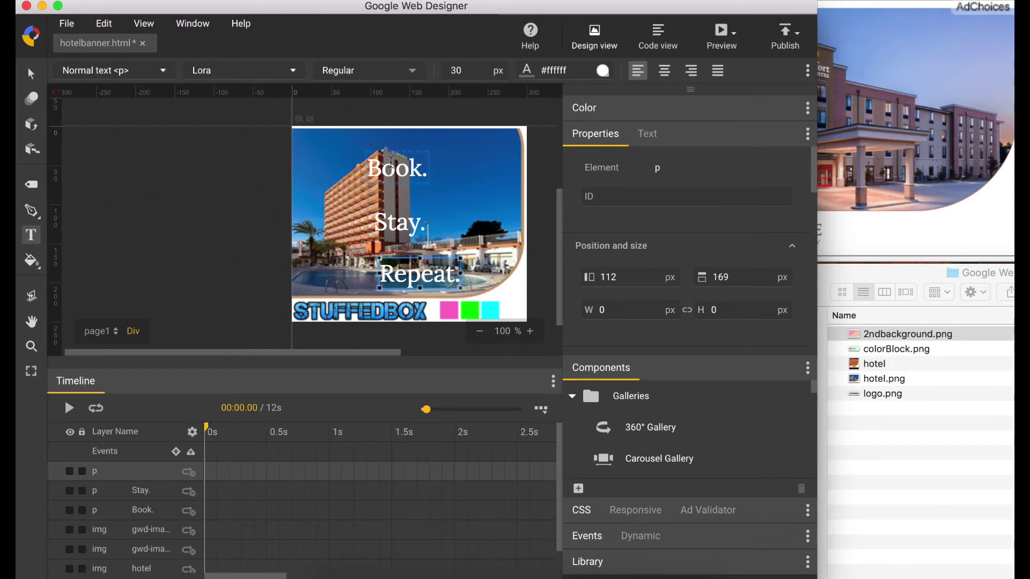
- Set the "Book." text's top position to 25 px and centre it horizontally, with Align to container and Transform control enabled
{"action": "left_click", "coordinate": [393, 159]}
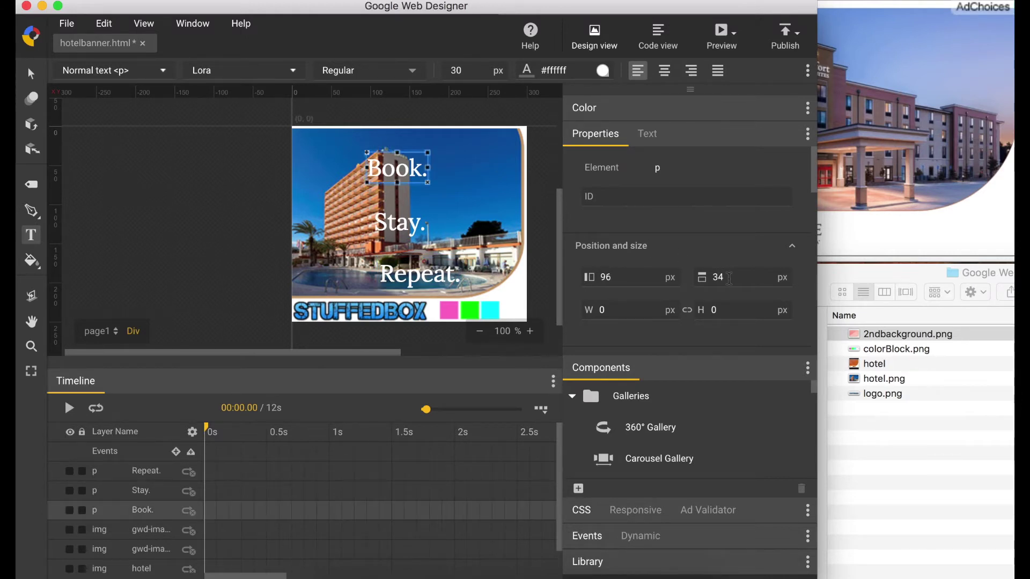
{"action": "double_click", "coordinate": [732, 284]}
{"action": "type", "text": "25"}
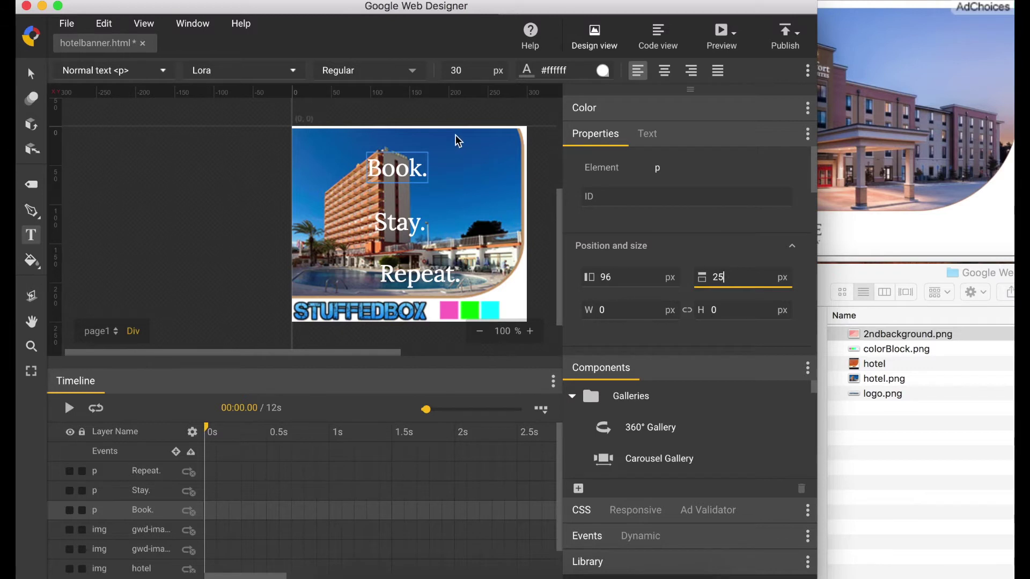
{"action": "left_click", "coordinate": [30, 74]}
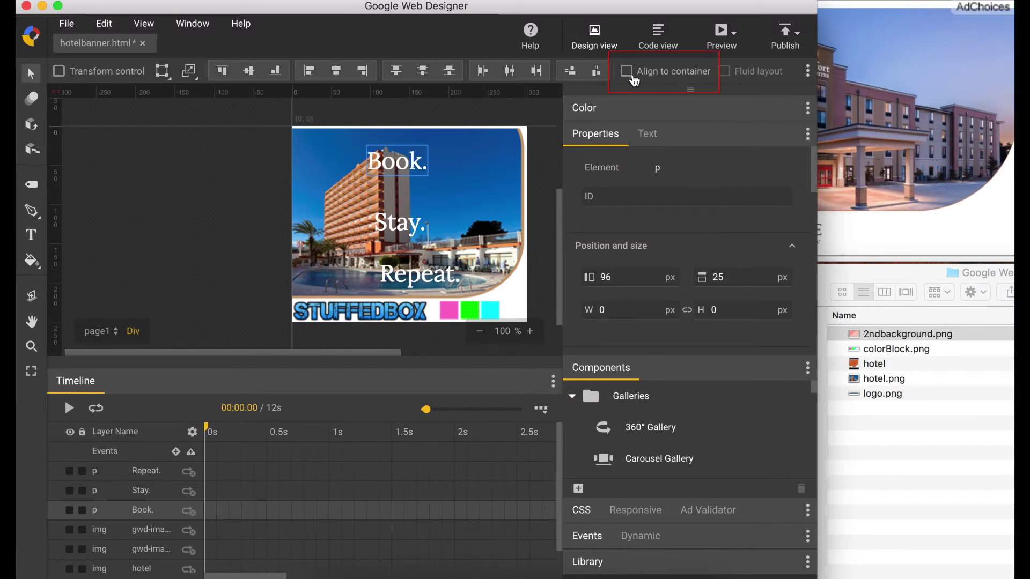
{"action": "left_click", "coordinate": [628, 72]}
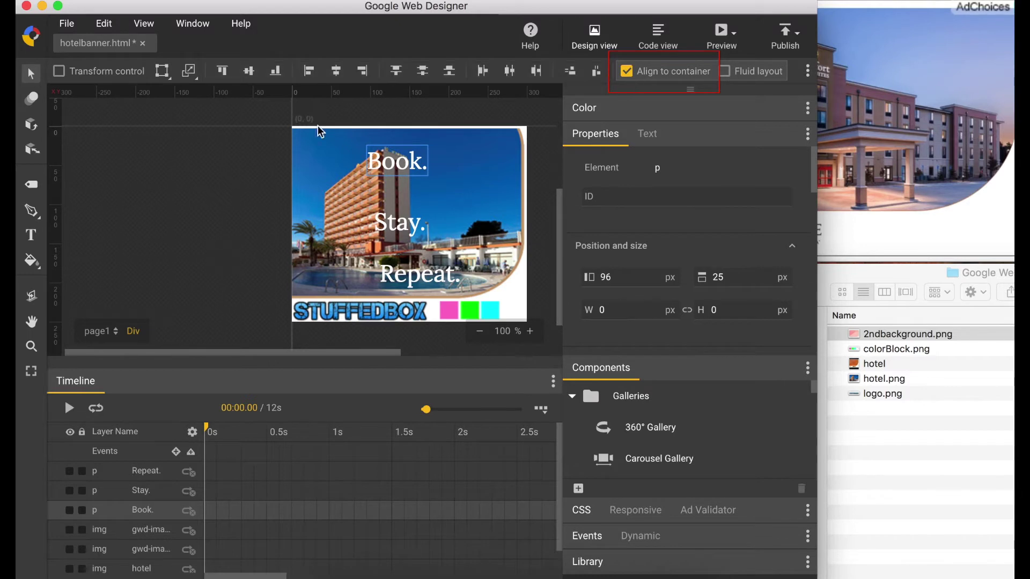
{"action": "left_click", "coordinate": [98, 80]}
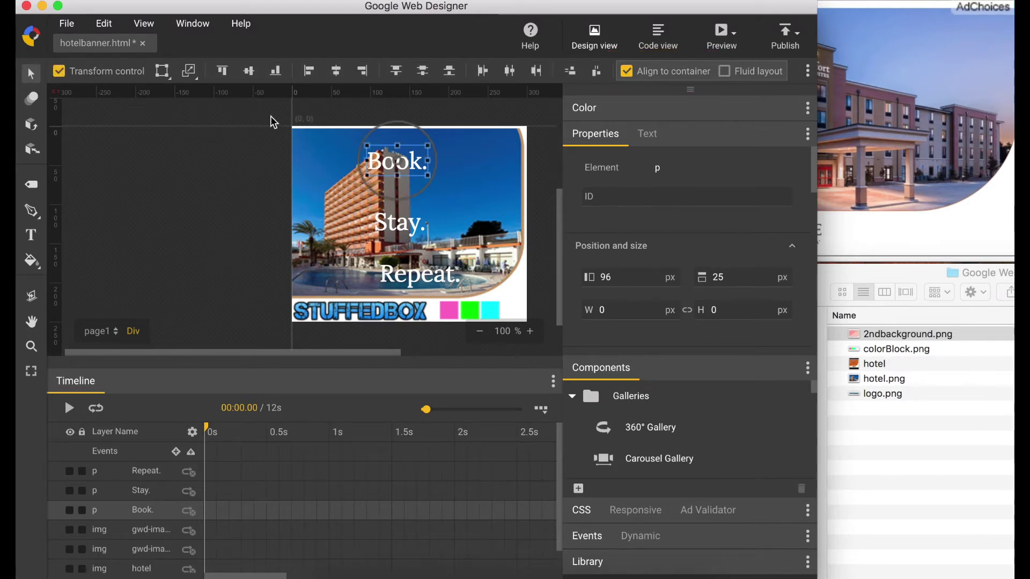
{"action": "left_click", "coordinate": [338, 72]}
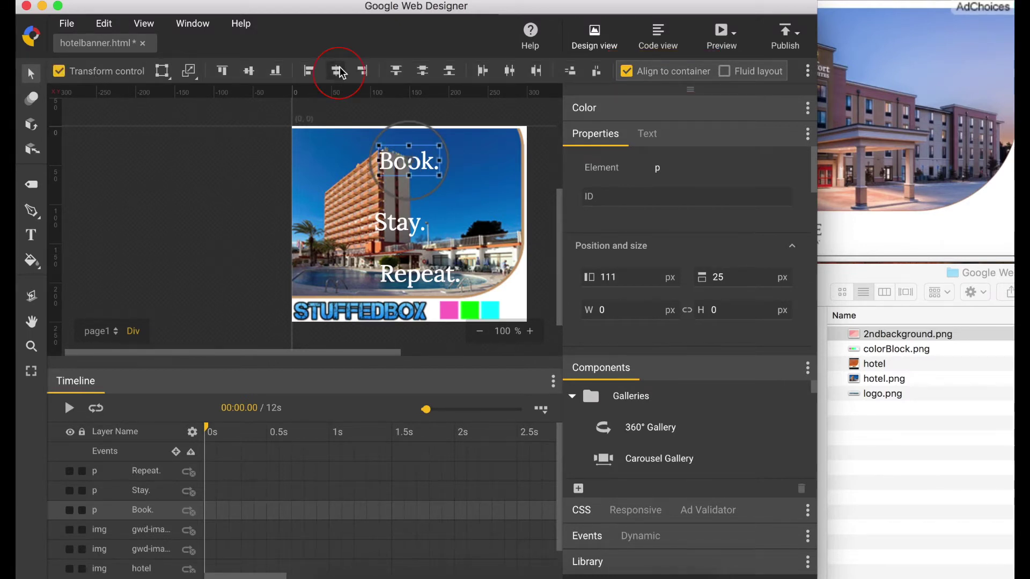
- Centre the "Stay." text horizontally in the banner and set its top position to 75 px
{"action": "left_click", "coordinate": [412, 229]}
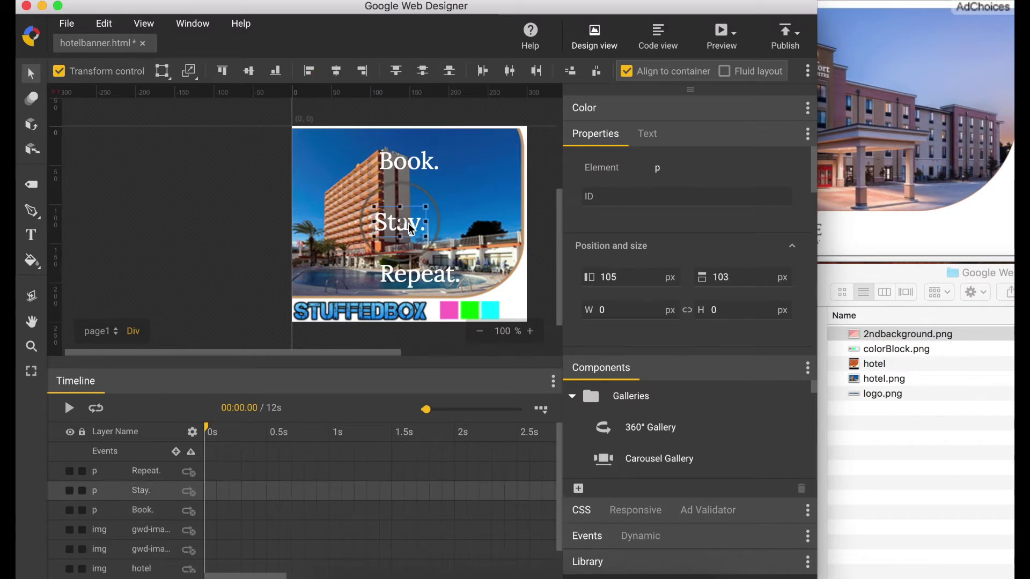
{"action": "left_click", "coordinate": [337, 74]}
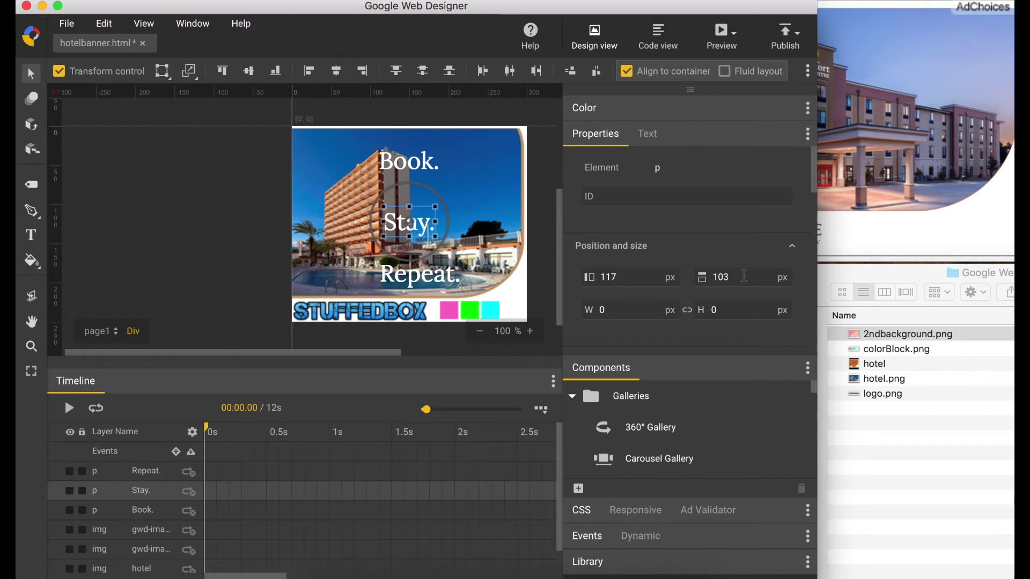
{"action": "left_click", "coordinate": [744, 276]}
{"action": "type", "text": "75"}
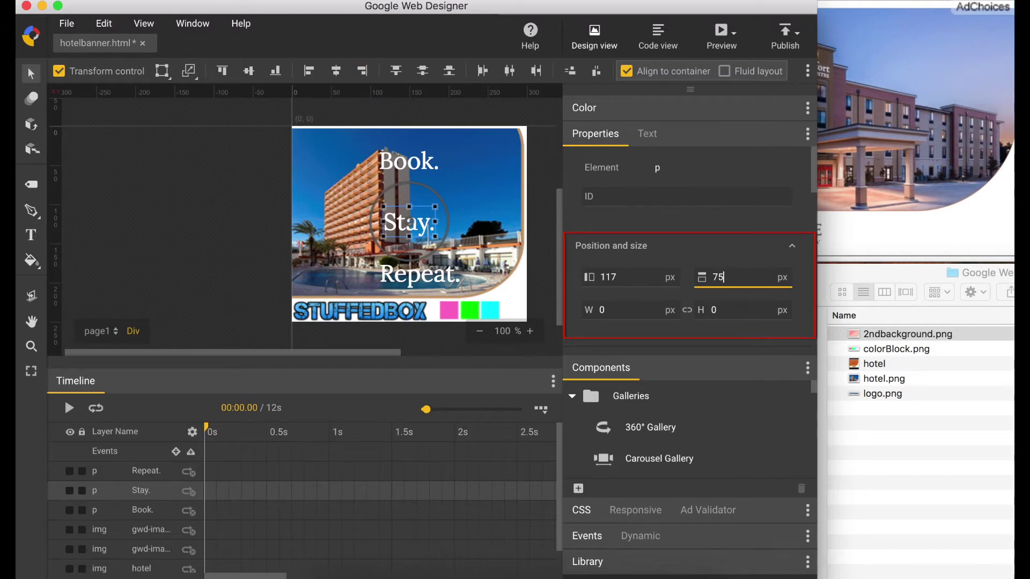
{"action": "key", "text": "Tab"}
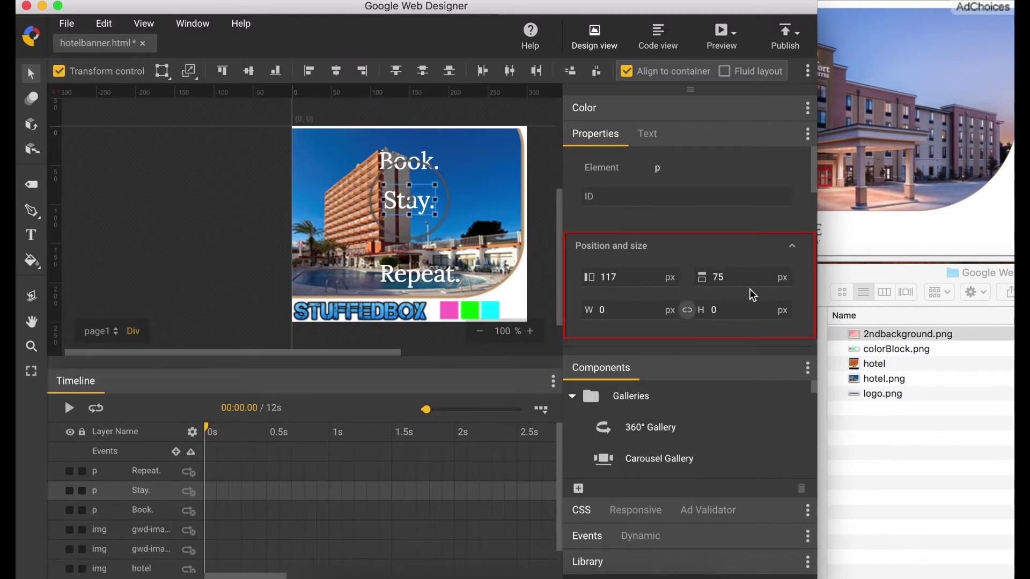
- Set the "Repeat." text's top position to 125 px and centre it horizontally in the banner
{"action": "left_click", "coordinate": [433, 278]}
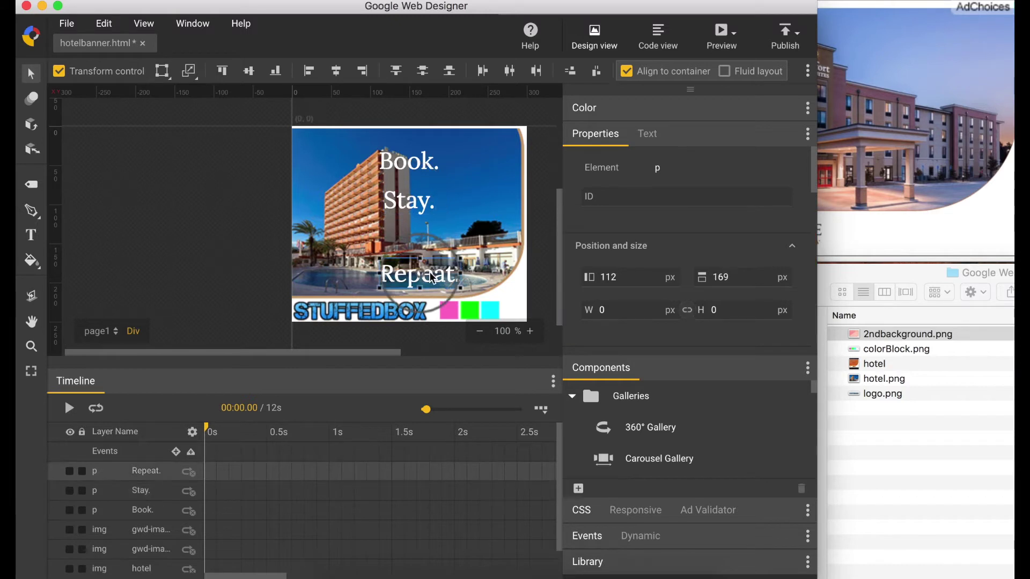
{"action": "type", "text": "125"}
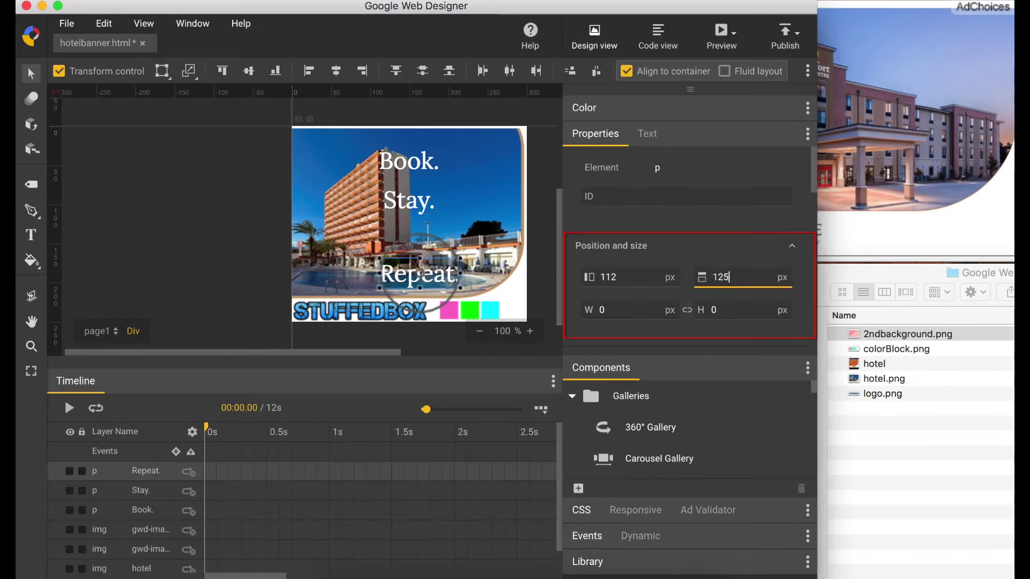
{"action": "key", "text": "Return"}
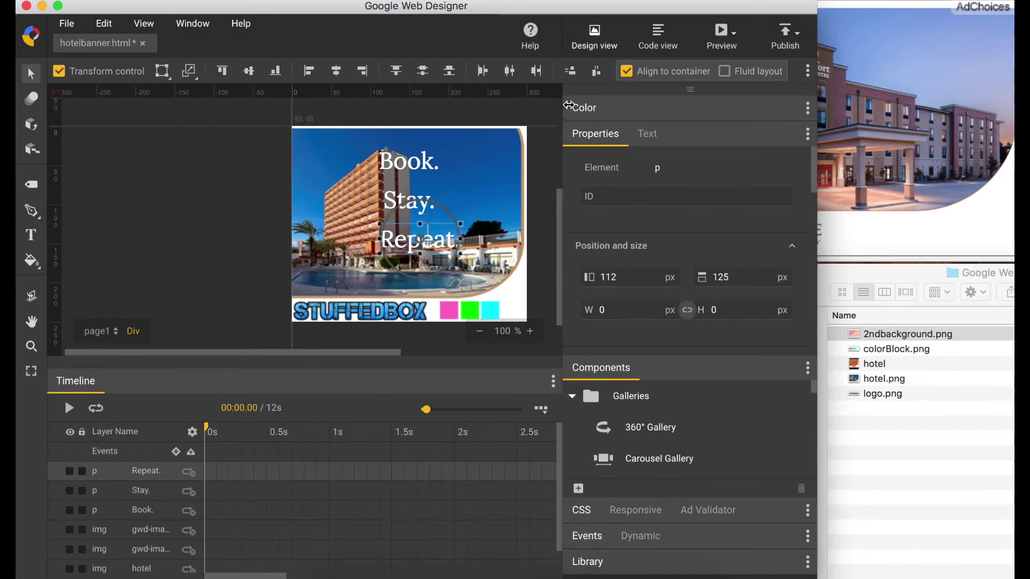
{"action": "left_click", "coordinate": [337, 74]}
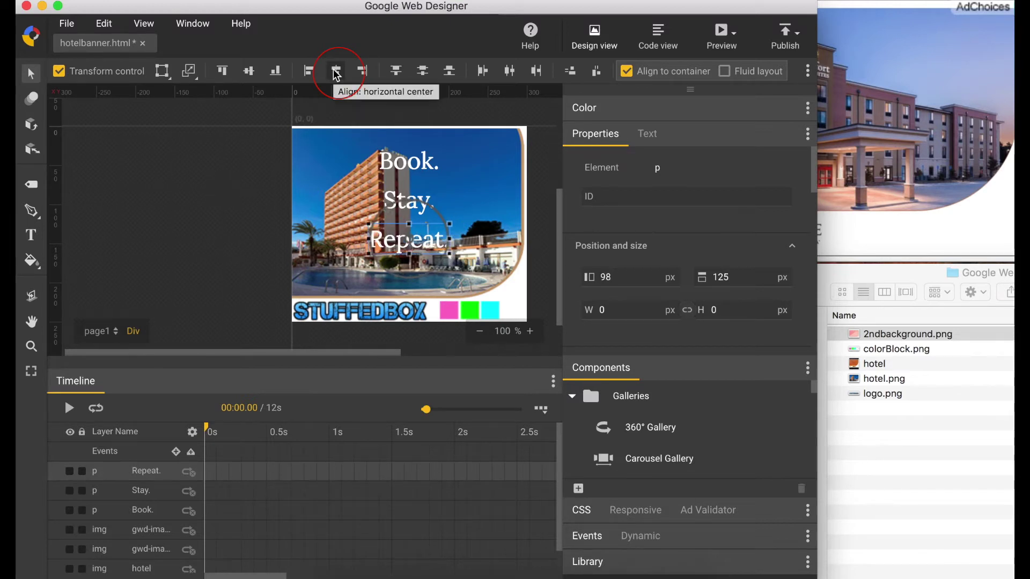
- Hide the "Repeat.", "Stay." and "Book." text layers
{"action": "left_click", "coordinate": [69, 471]}
{"action": "left_click", "coordinate": [69, 491]}
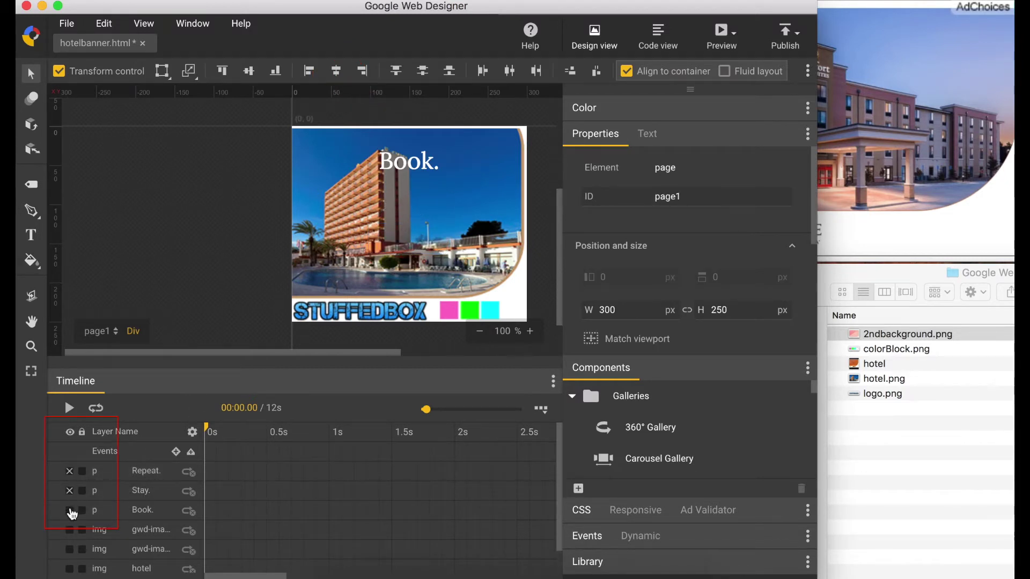
{"action": "left_click", "coordinate": [70, 512]}
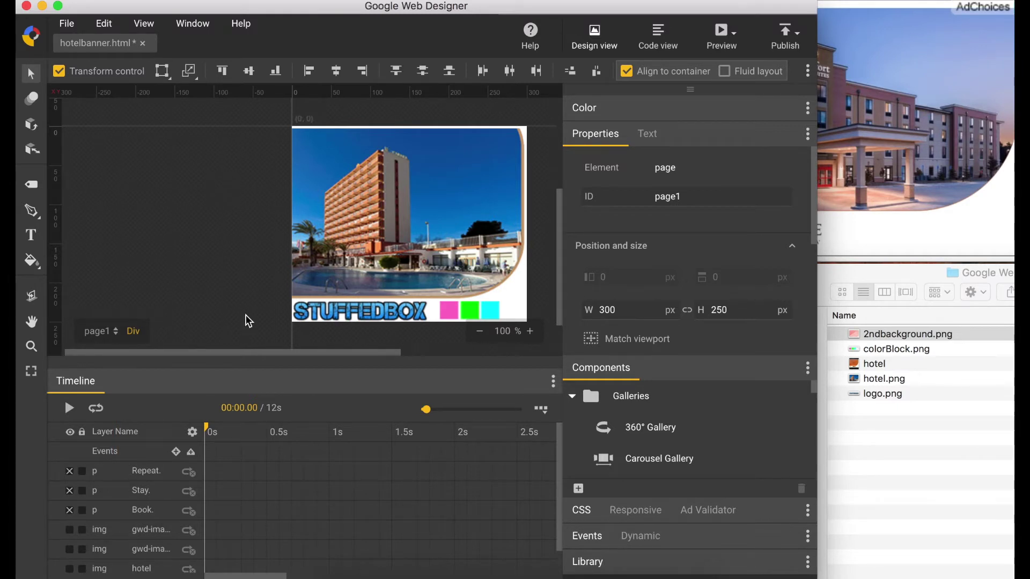
- Add the text "Then get enough points to redeem for a free night" at about left 79, top 51 px and select all of it
{"action": "left_click", "coordinate": [30, 235]}
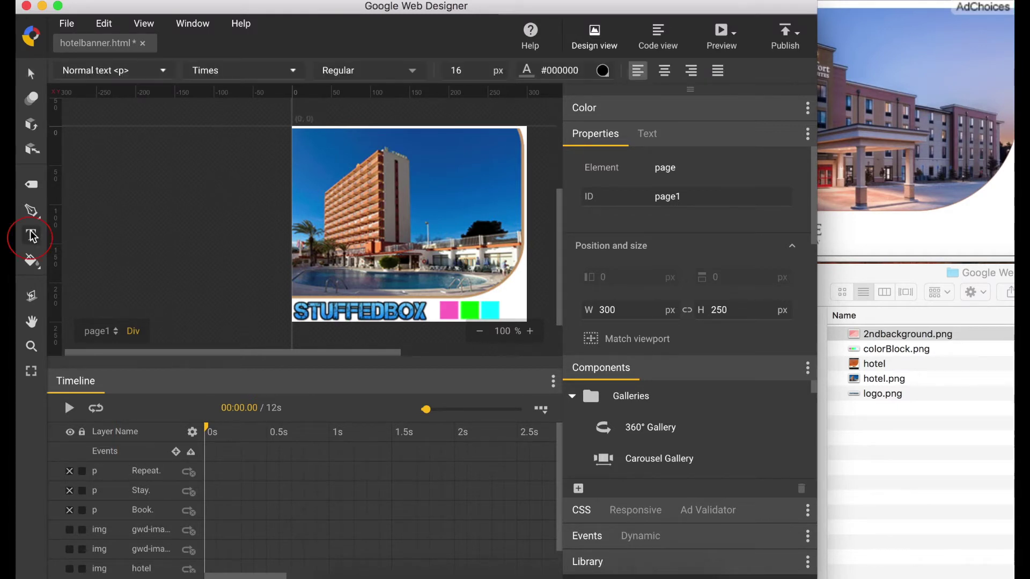
{"action": "left_click", "coordinate": [355, 165]}
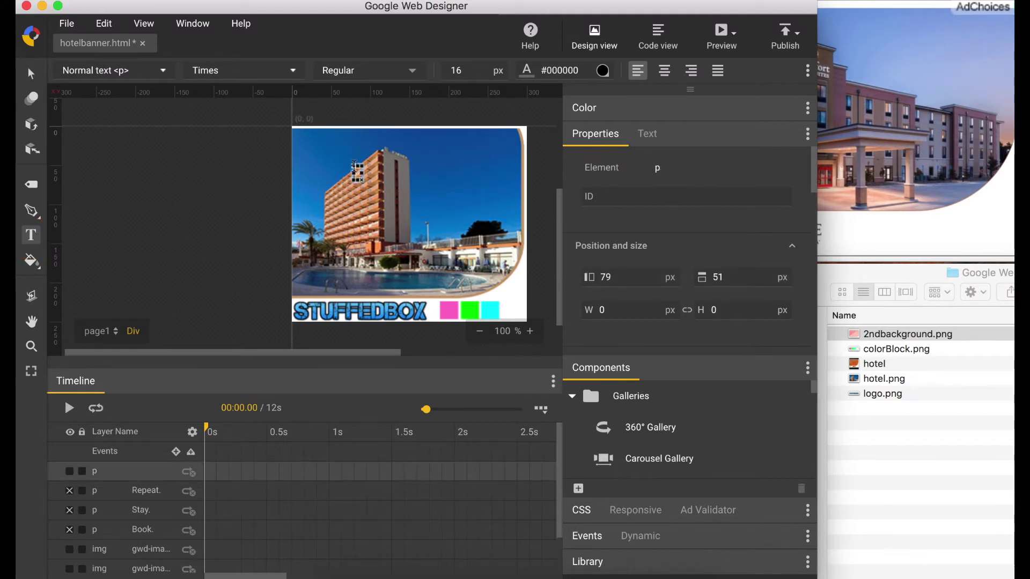
{"action": "type", "text": "Then get enough"}
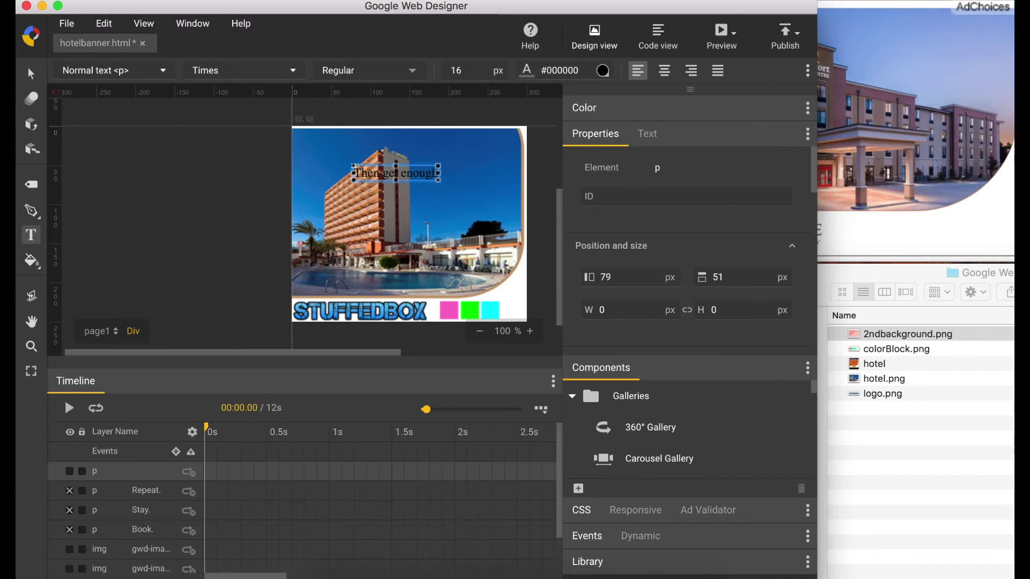
{"action": "type", "text": " points to redeem"}
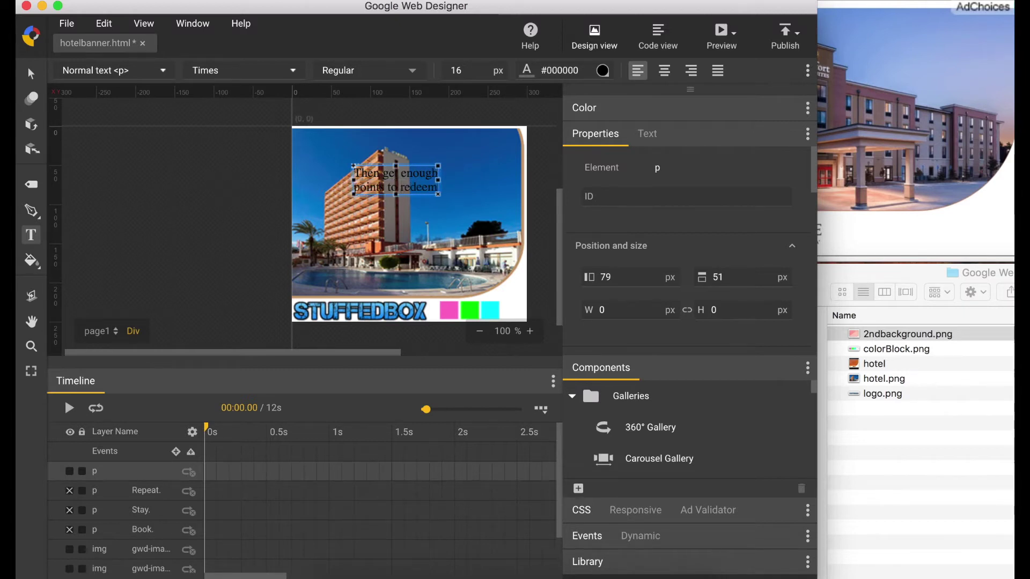
{"action": "type", "text": " for a free night"}
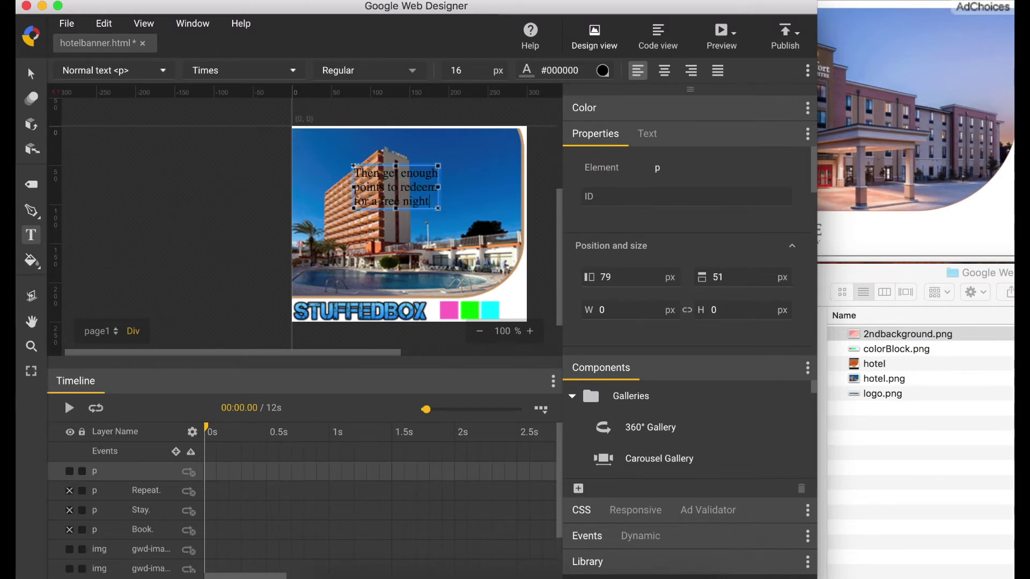
{"action": "key", "text": "super+a"}
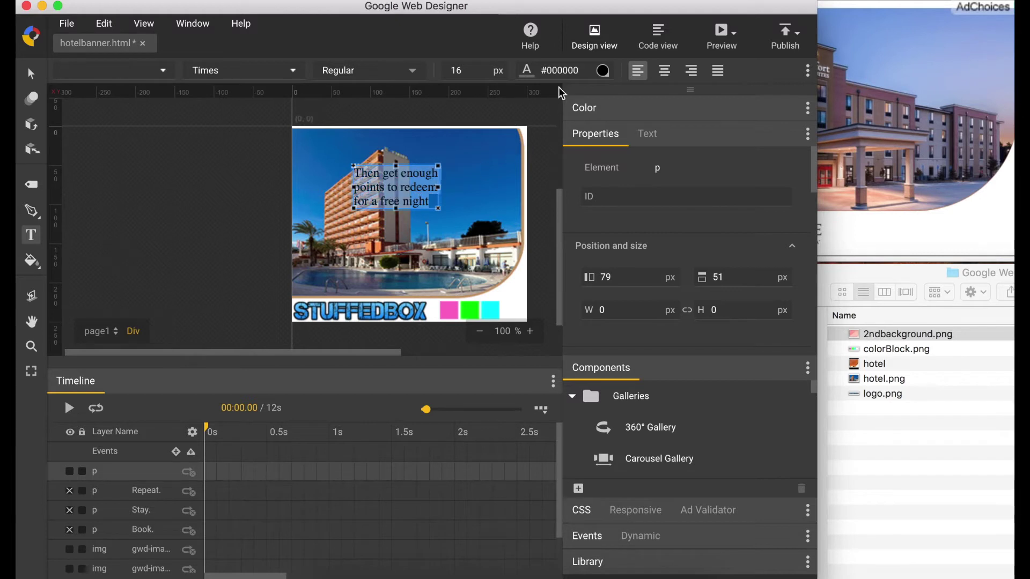
- Format the "Then get enough points to redeem for a free night" text as white (#ffffff), 30 px, in the Lora font
{"action": "left_click", "coordinate": [564, 70]}
{"action": "type", "text": "fff"}
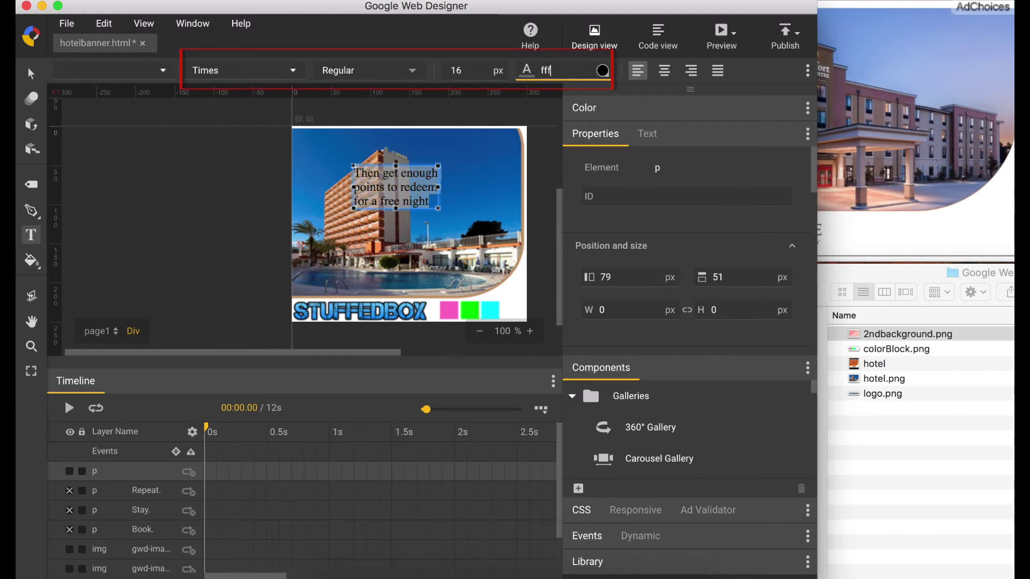
{"action": "key", "text": "Return"}
{"action": "double_click", "coordinate": [467, 69]}
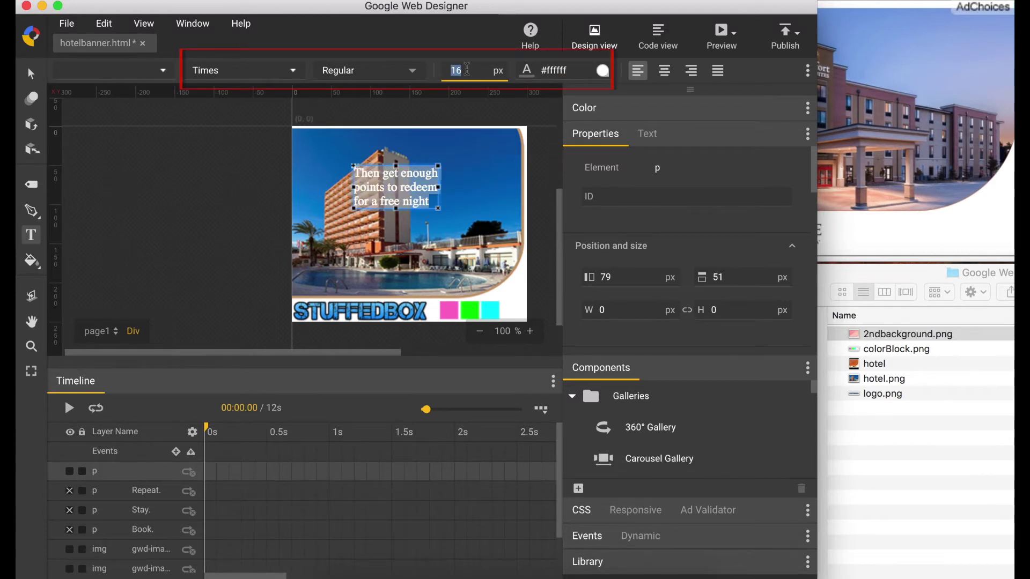
{"action": "type", "text": "30"}
{"action": "key", "text": "Return"}
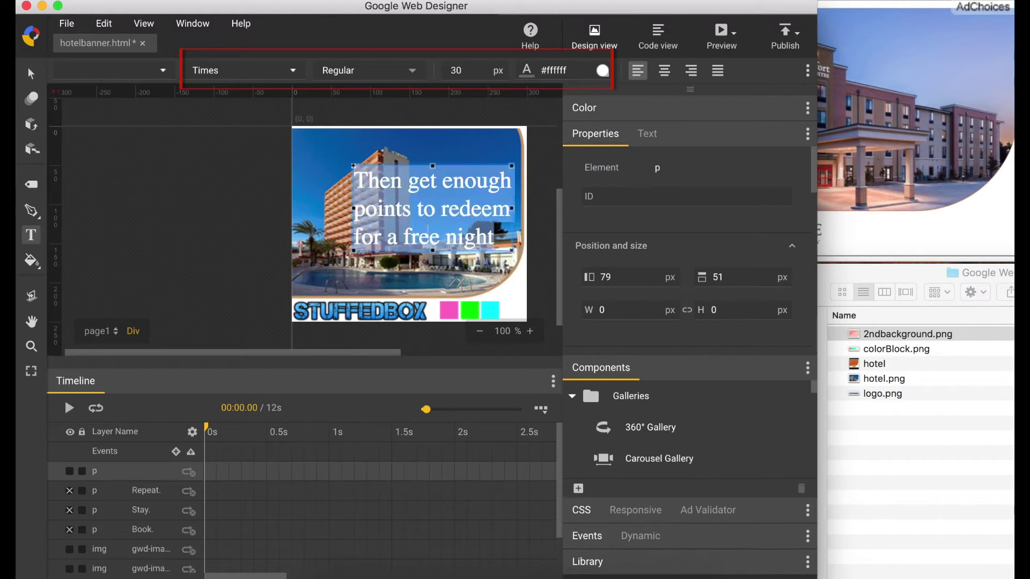
{"action": "left_click", "coordinate": [292, 70]}
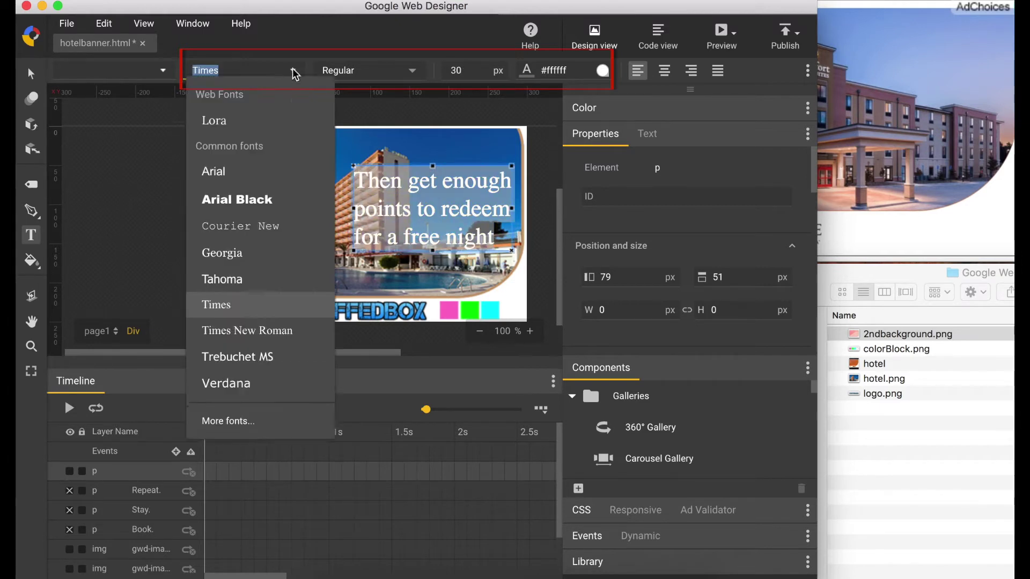
{"action": "left_click", "coordinate": [263, 127]}
{"action": "left_click", "coordinate": [263, 129]}
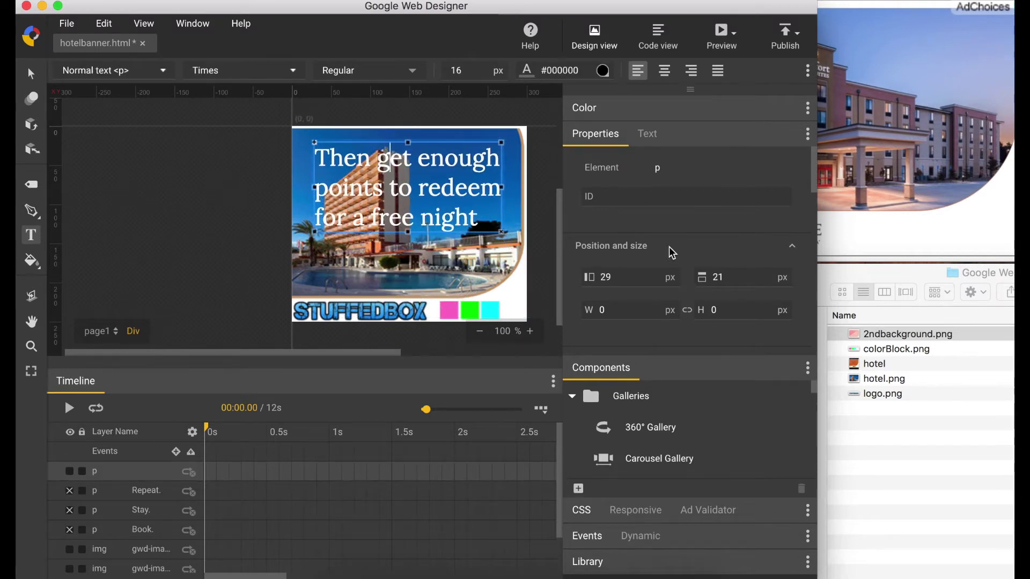
- Set the top position of the "Then get enough points" text to 25 px and centre it horizontally in the banner
{"action": "left_click", "coordinate": [730, 277]}
{"action": "key", "text": "BackSpace"}
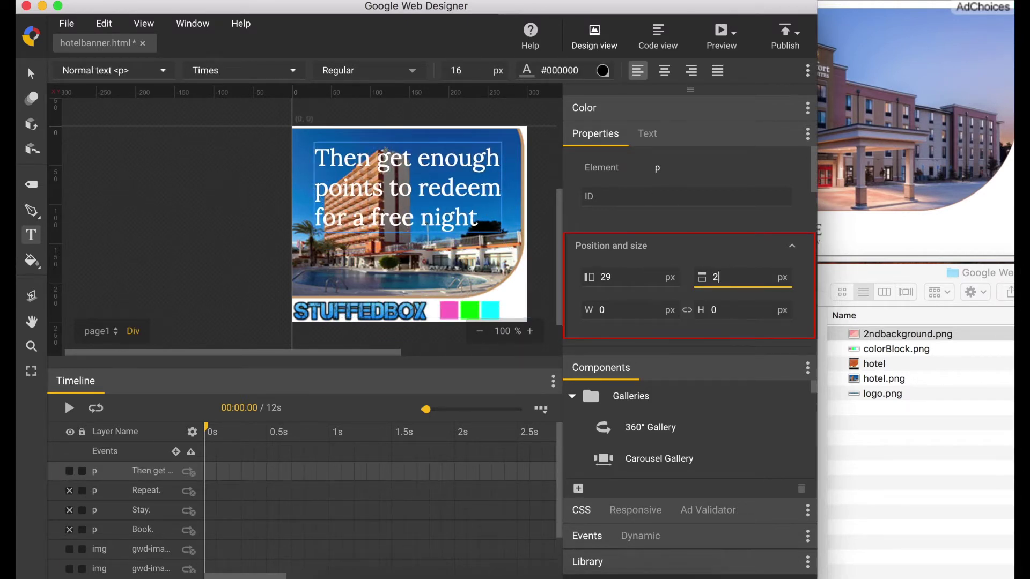
{"action": "type", "text": "5"}
{"action": "key", "text": "Return"}
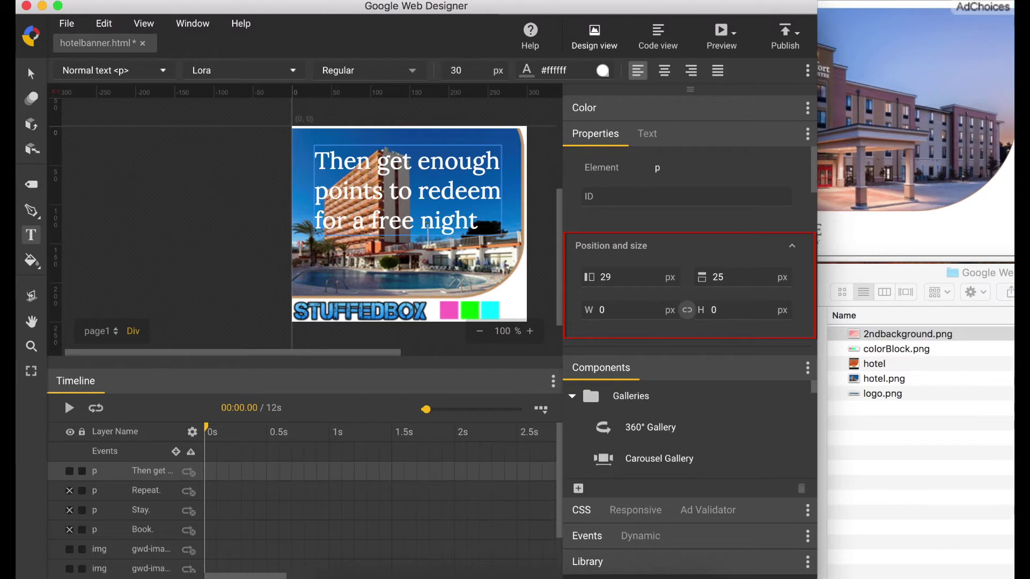
{"action": "left_click", "coordinate": [33, 73]}
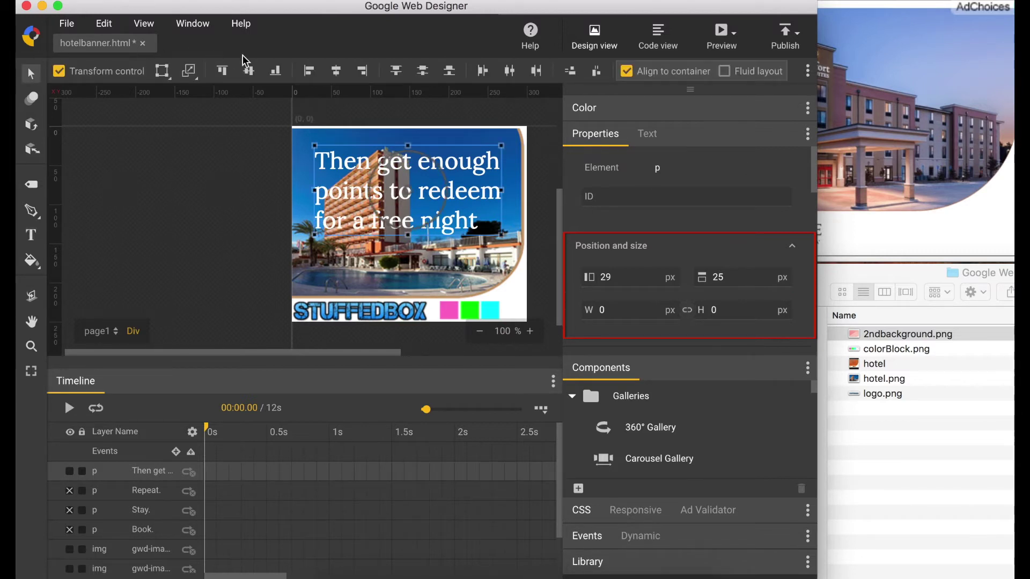
{"action": "left_click", "coordinate": [338, 72]}
- Center-align the lines within the "Then get enough points" text and hide its layer
{"action": "double_click", "coordinate": [449, 161]}
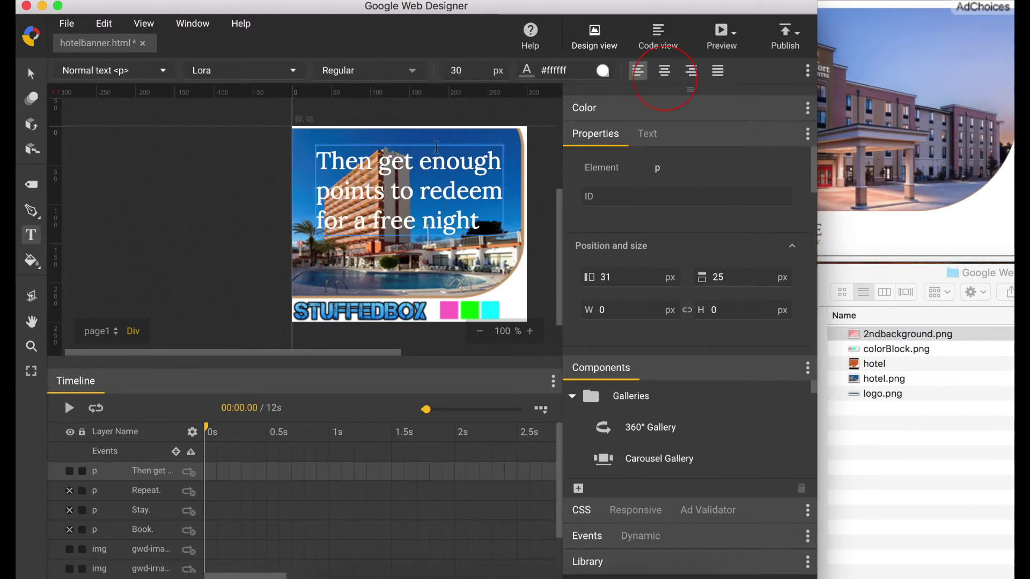
{"action": "key", "text": "ctrl+a"}
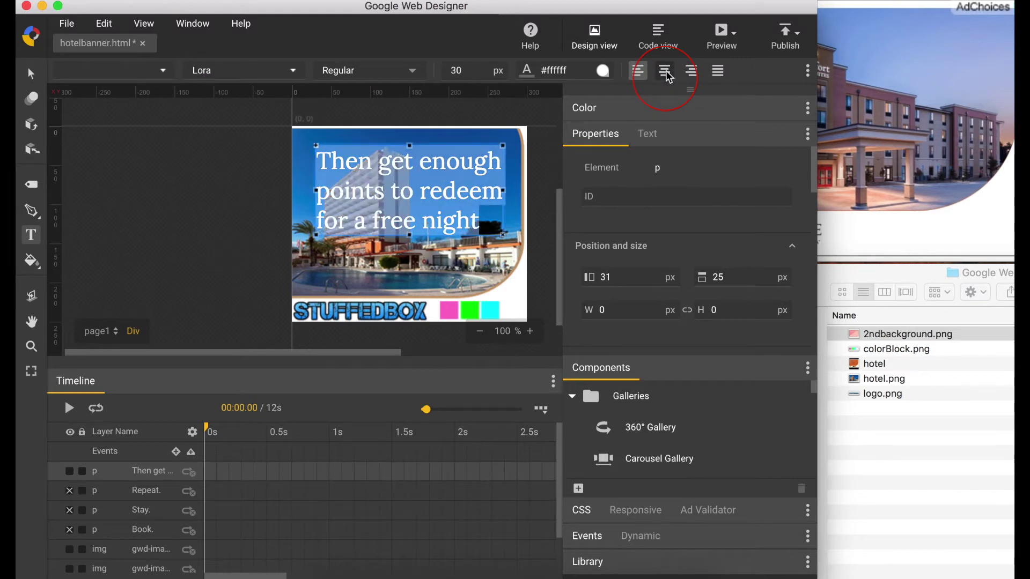
{"action": "left_click", "coordinate": [667, 74]}
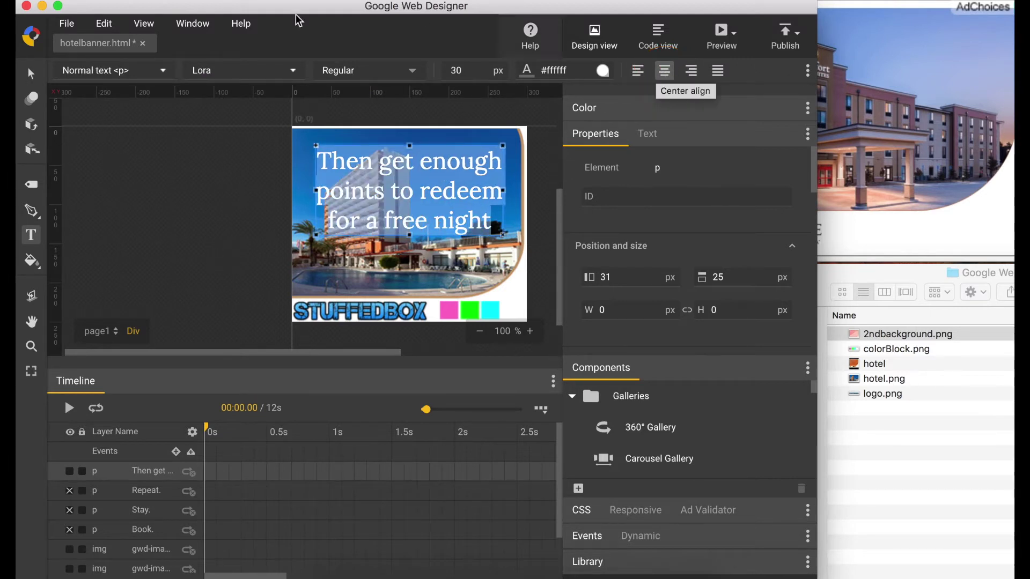
{"action": "left_click", "coordinate": [30, 73]}
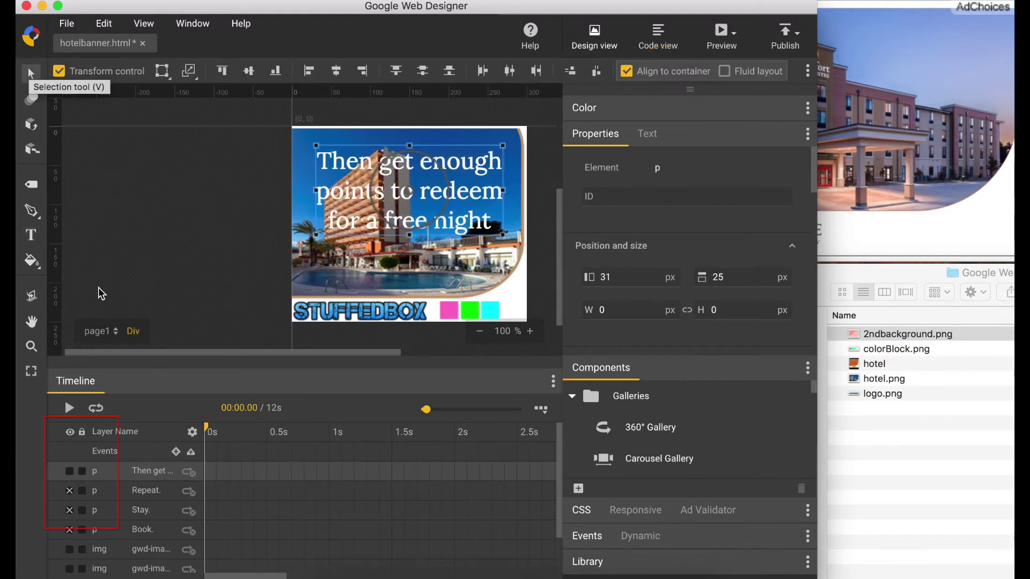
{"action": "left_click", "coordinate": [70, 472]}
- Add the three-line text "Stay two times, / earn a FREE night* / at 1000+ hotels" at about left 61, top 64 px
{"action": "left_click", "coordinate": [349, 246]}
{"action": "left_click", "coordinate": [30, 234]}
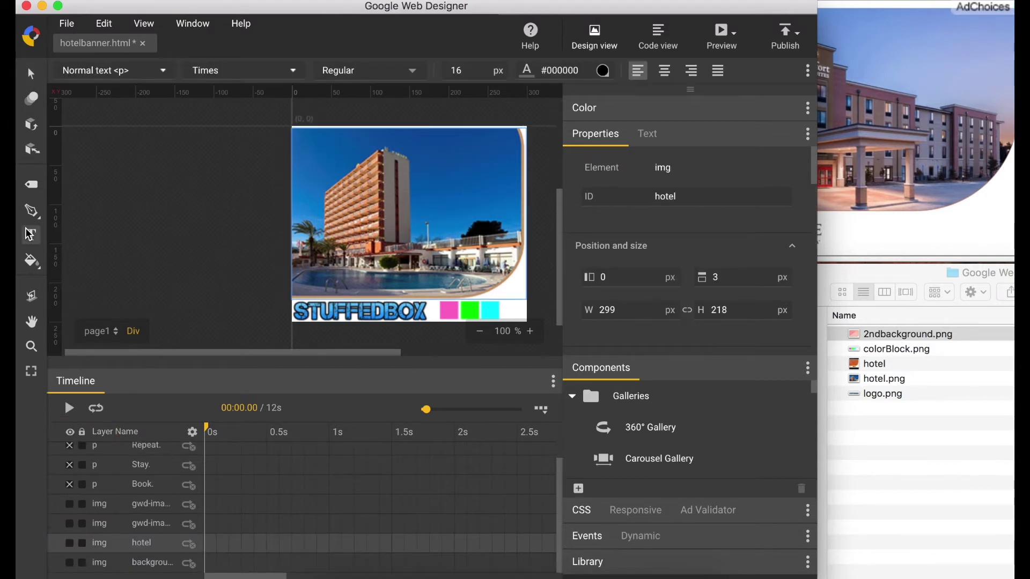
{"action": "left_click", "coordinate": [341, 177]}
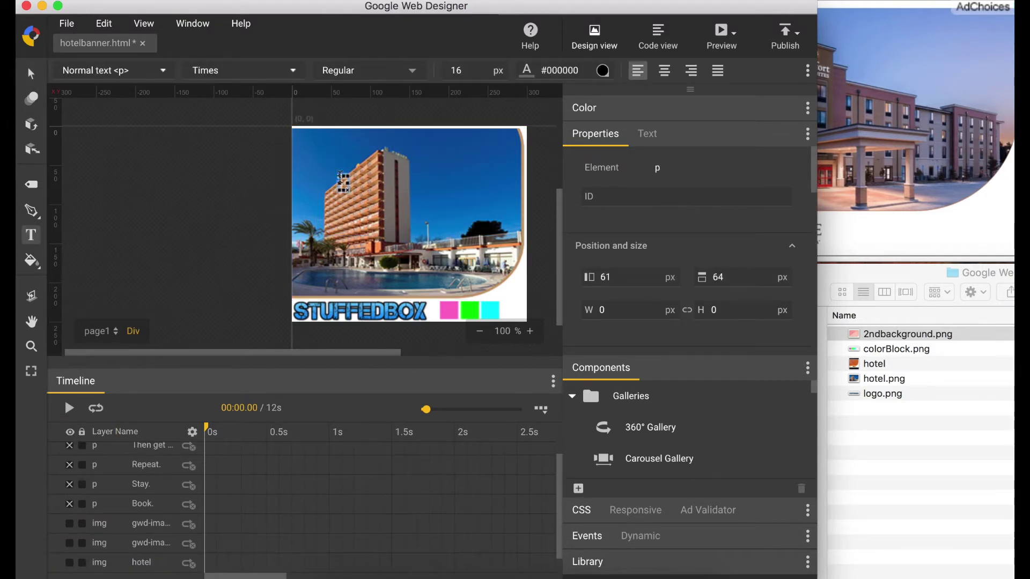
{"action": "type", "text": "Stay two times"}
{"action": "key", "text": "Return"}
{"action": "type", "text": "e"}
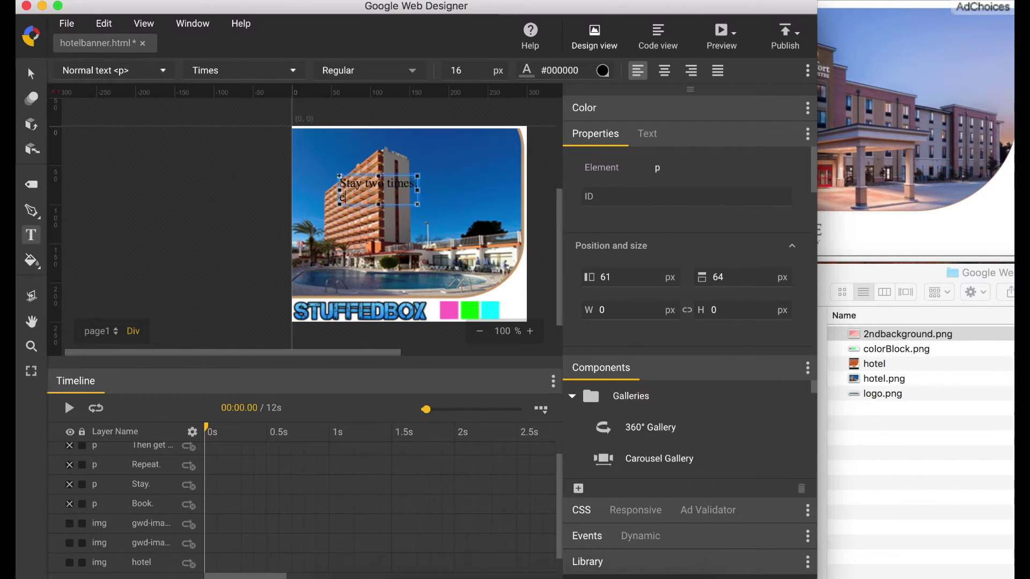
{"action": "type", "text": "arn a FREE night*"}
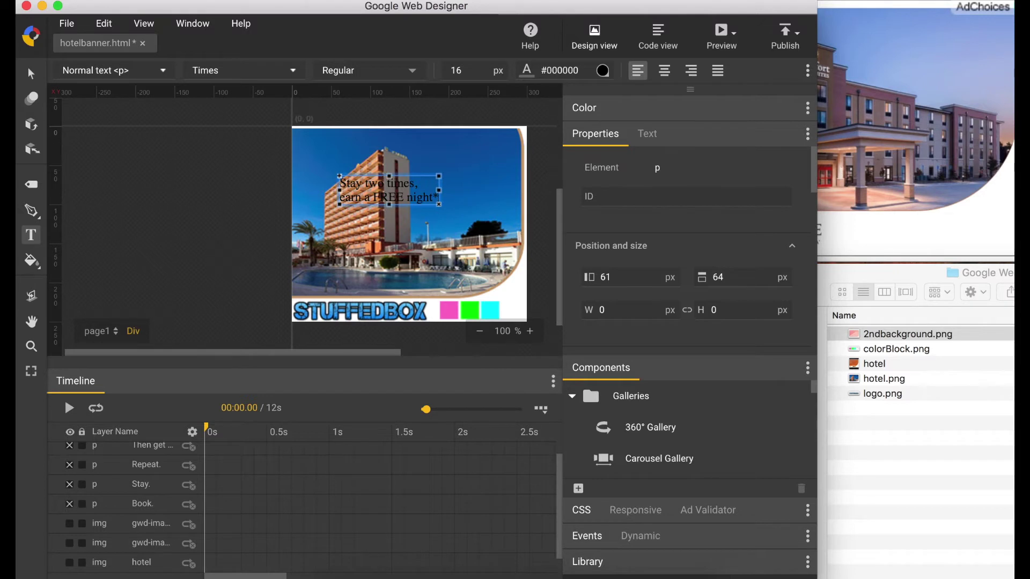
{"action": "key", "text": "Return"}
{"action": "type", "text": "at 1000+ hotels"}
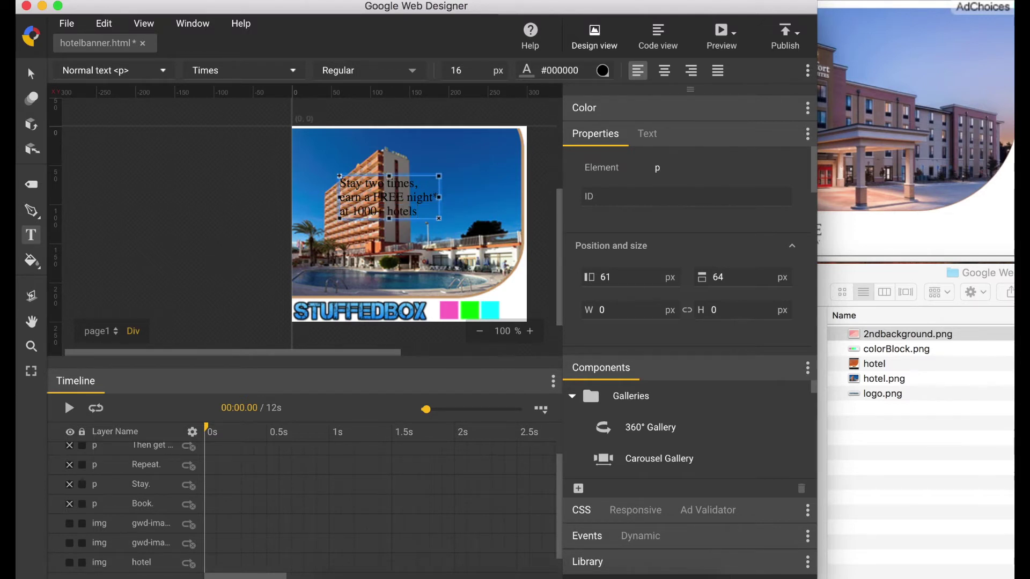
- Center-align the whole "Stay two times" text and format it as 25 px, white (#ffffff), in the Lora font
{"action": "key", "text": "super+a"}
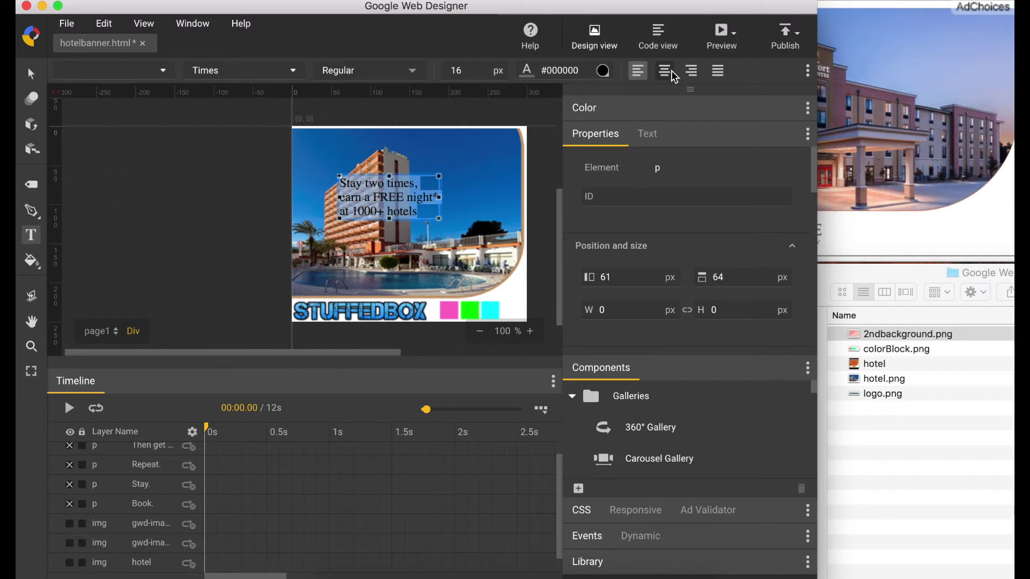
{"action": "left_click", "coordinate": [671, 70]}
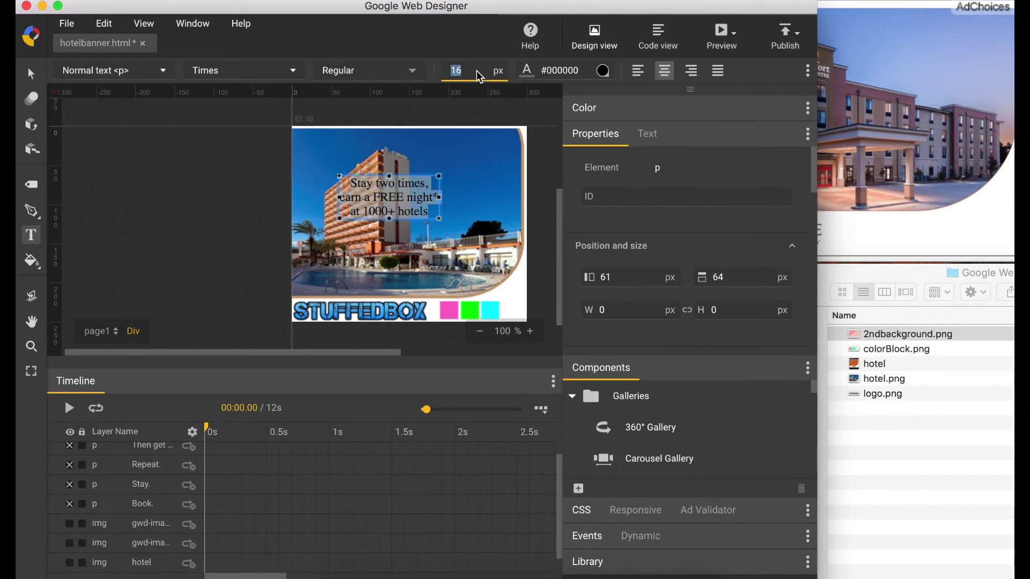
{"action": "type", "text": "25"}
{"action": "key", "text": "Return"}
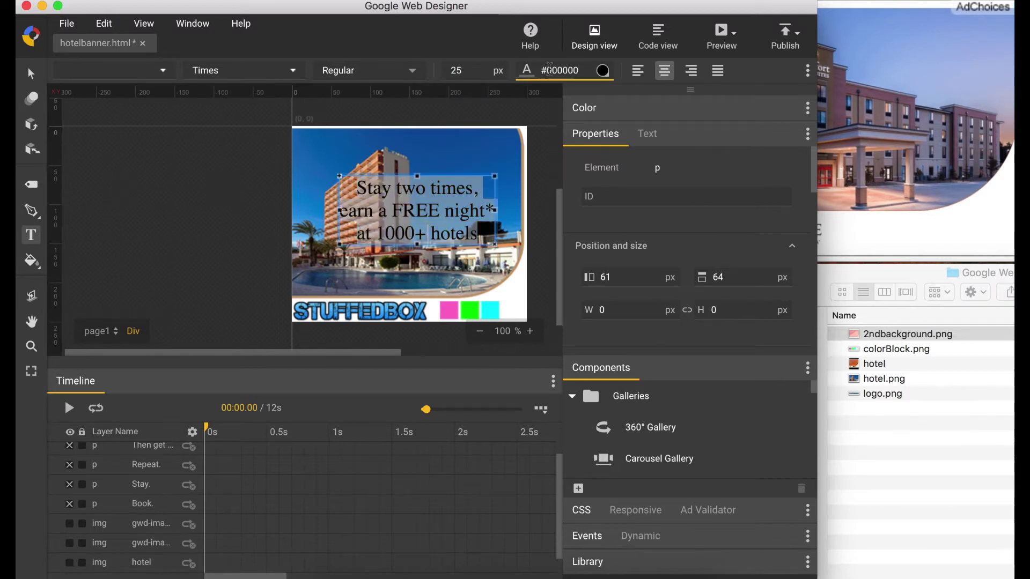
{"action": "left_click", "coordinate": [550, 70]}
{"action": "type", "text": "fff"}
{"action": "key", "text": "Return"}
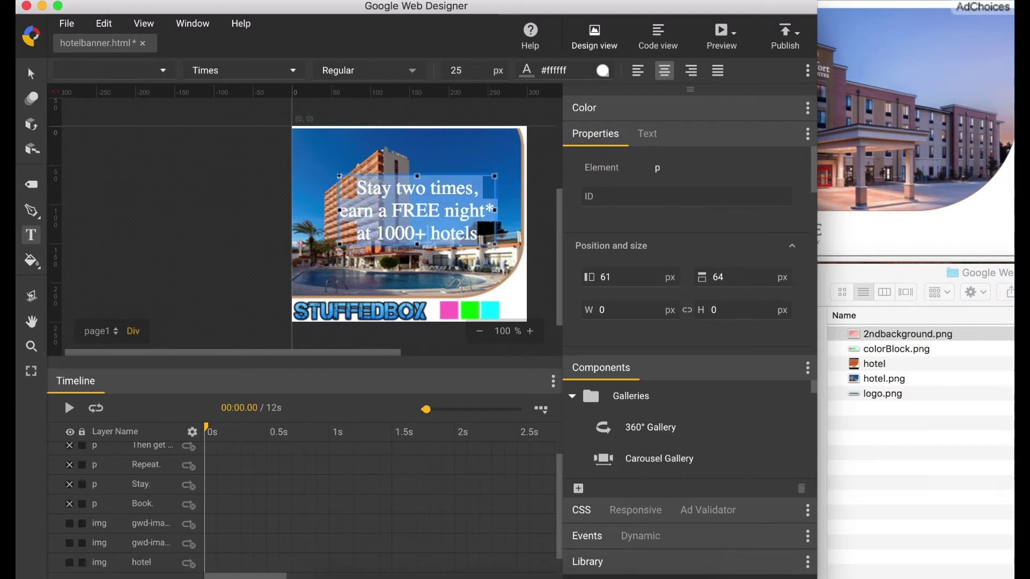
{"action": "left_click", "coordinate": [294, 73]}
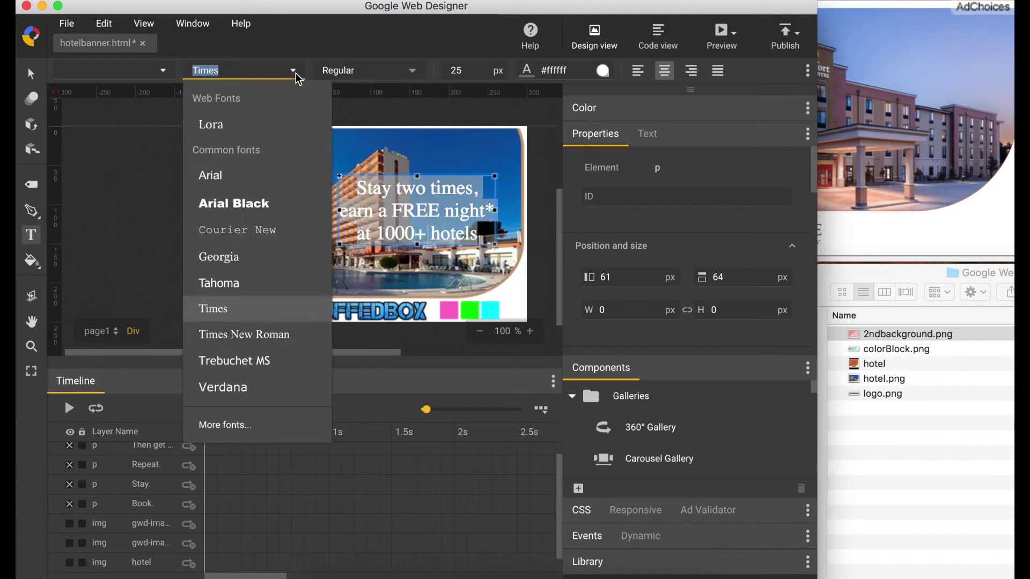
{"action": "left_click", "coordinate": [251, 125]}
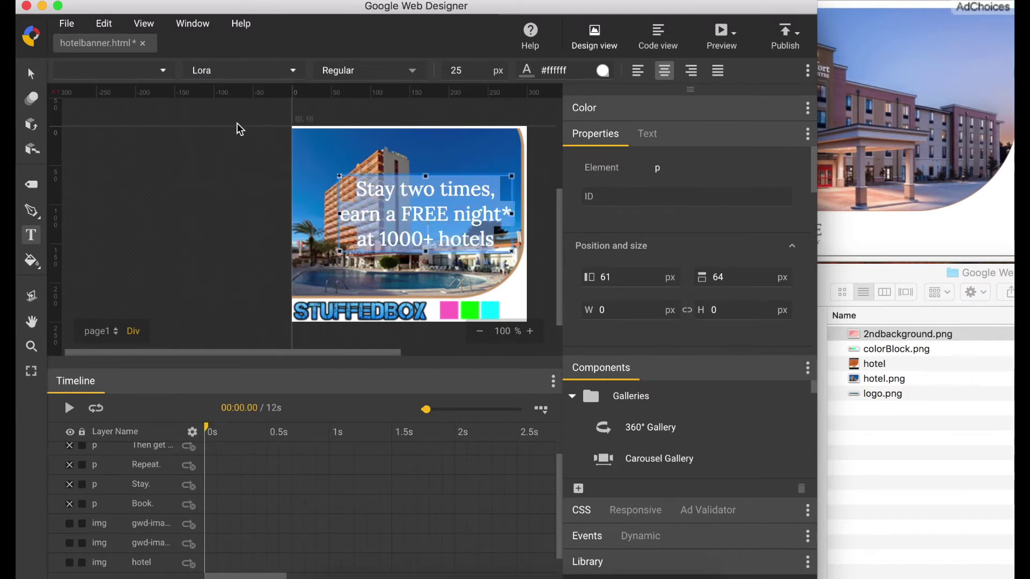
- Centre the "Stay two times" text horizontally in the banner and set its top position to 20 px
{"action": "left_click", "coordinate": [31, 74]}
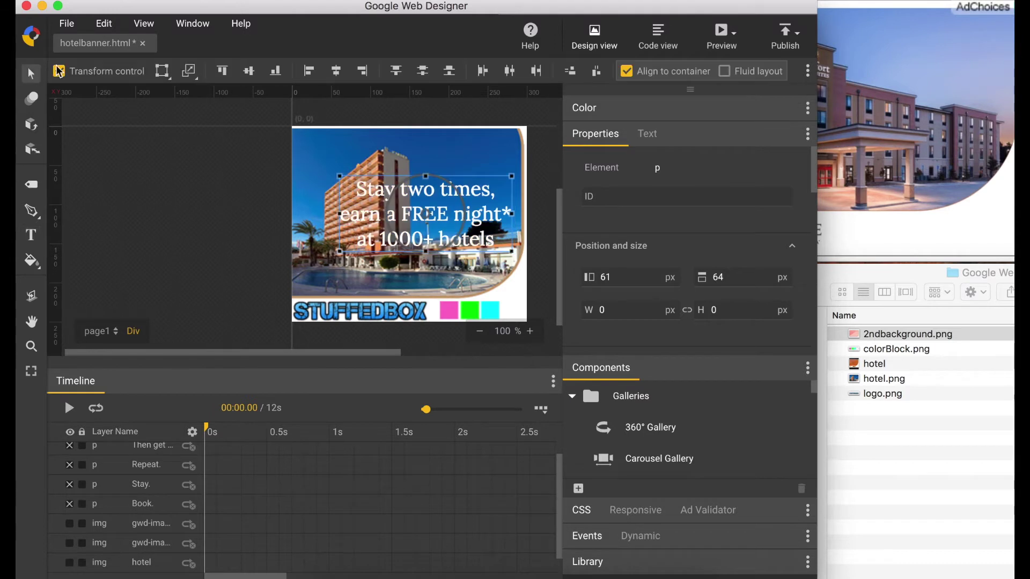
{"action": "left_click", "coordinate": [337, 72]}
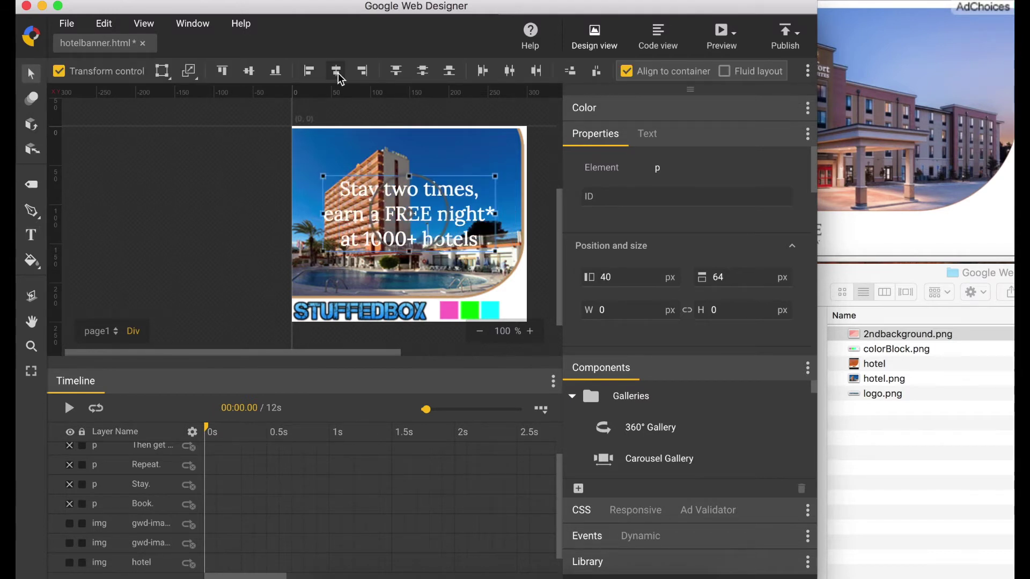
{"action": "left_click", "coordinate": [724, 280]}
{"action": "type", "text": "20"}
{"action": "key", "text": "Return"}
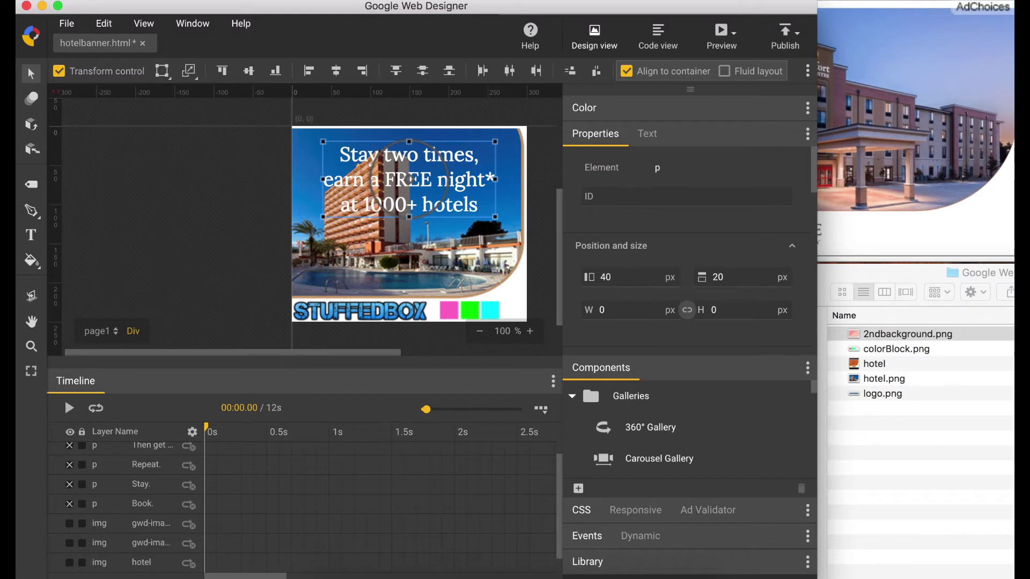
- Reduce the font size of only the "at 1000+ hotels" line to 20 px
{"action": "double_click", "coordinate": [459, 215]}
{"action": "left_click_drag", "start_coordinate": [341, 205], "coordinate": [479, 204]}
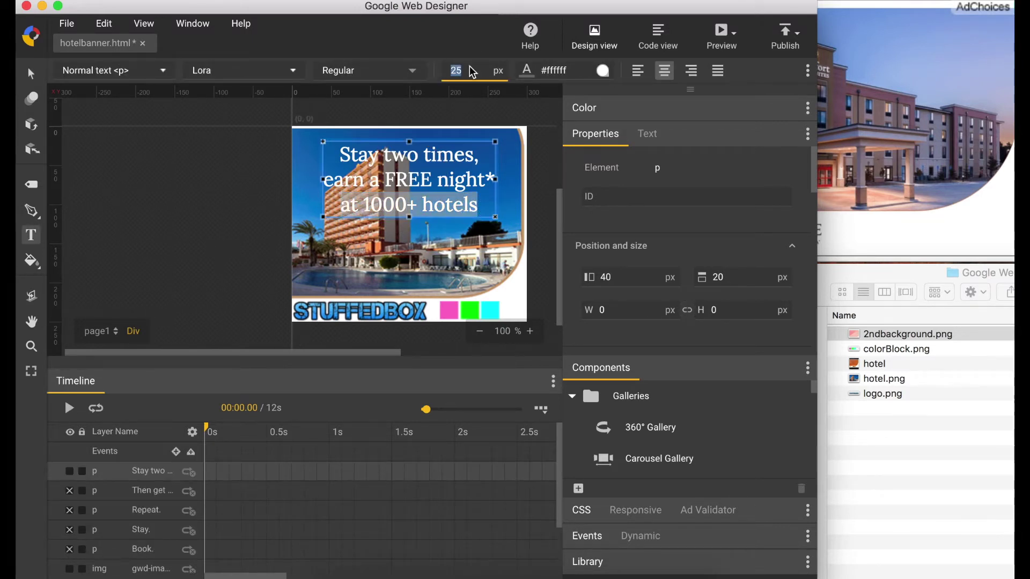
{"action": "type", "text": "20"}
{"action": "key", "text": "Return"}
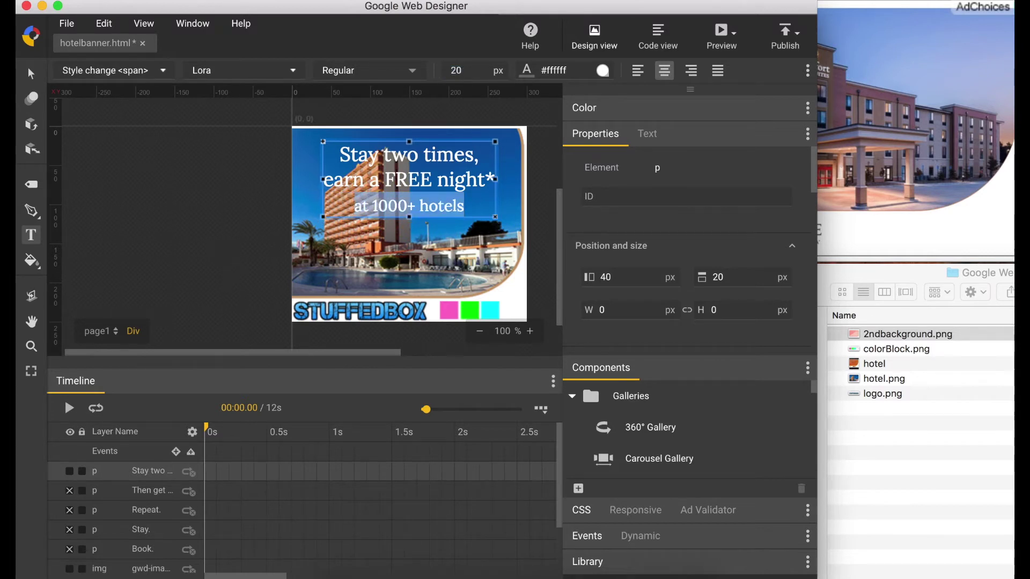
{"action": "left_click", "coordinate": [277, 293]}
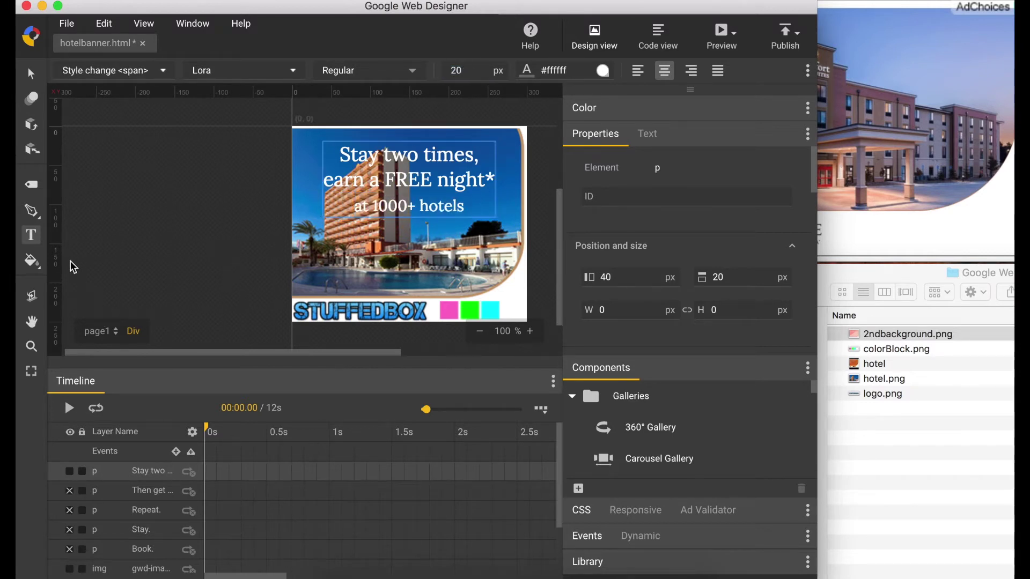
- Set up the Rectangle tool with a 10 px corner radius and no stroke colour
{"action": "left_click_drag", "start_coordinate": [36, 218], "coordinate": [57, 263]}
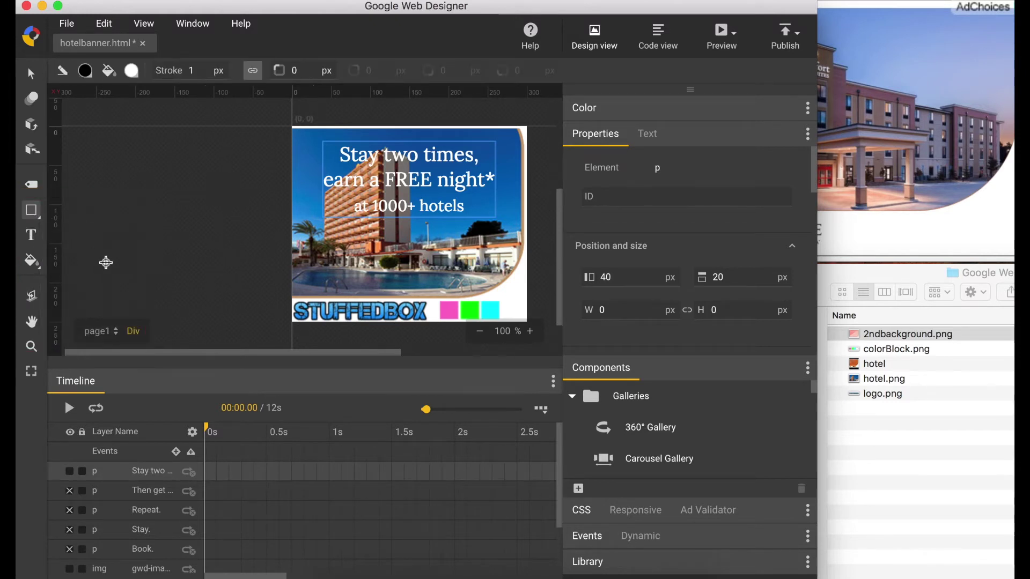
{"action": "left_click", "coordinate": [291, 78]}
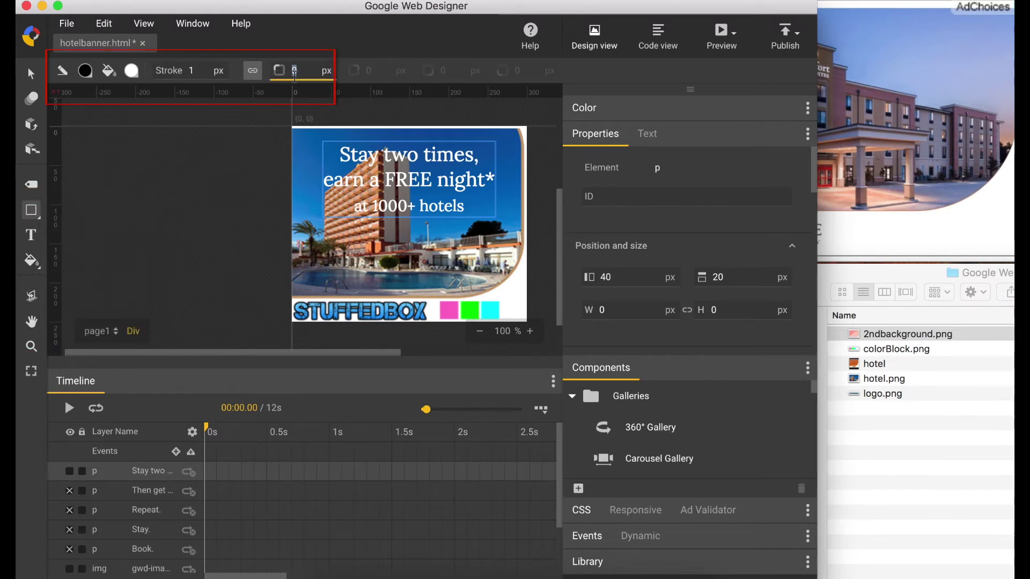
{"action": "type", "text": "10"}
{"action": "key", "text": "Return"}
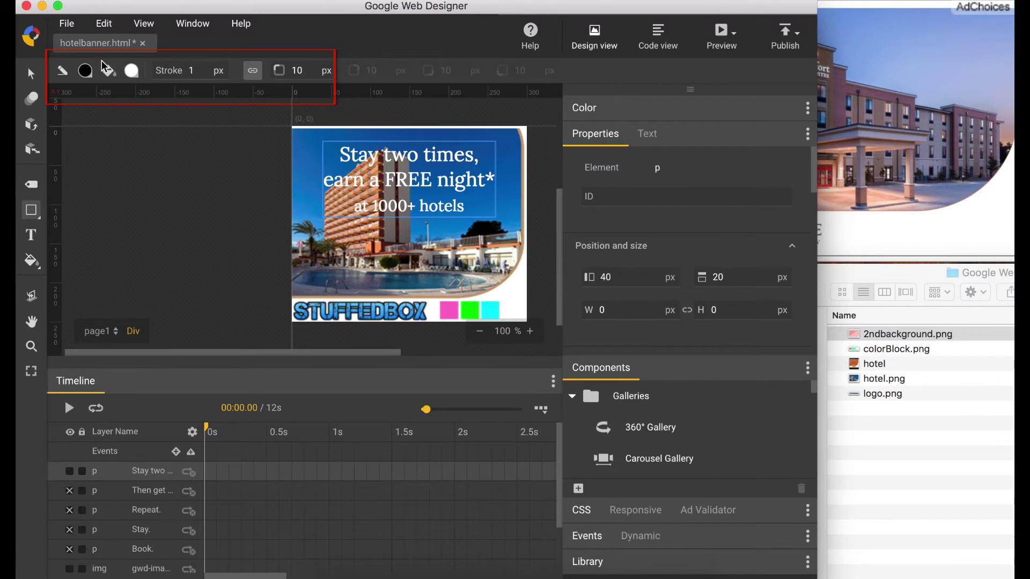
{"action": "left_click", "coordinate": [88, 73]}
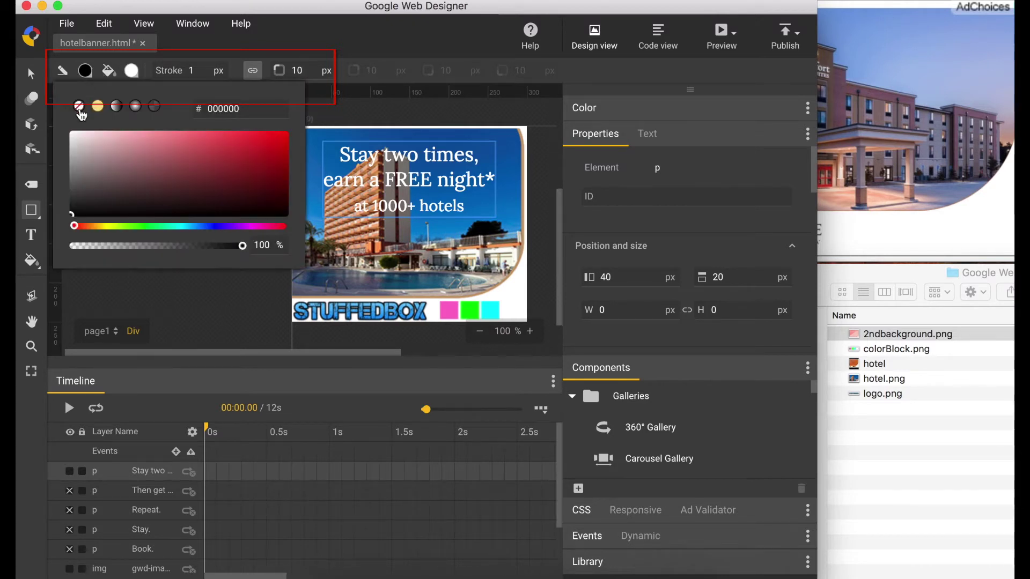
{"action": "left_click", "coordinate": [79, 105]}
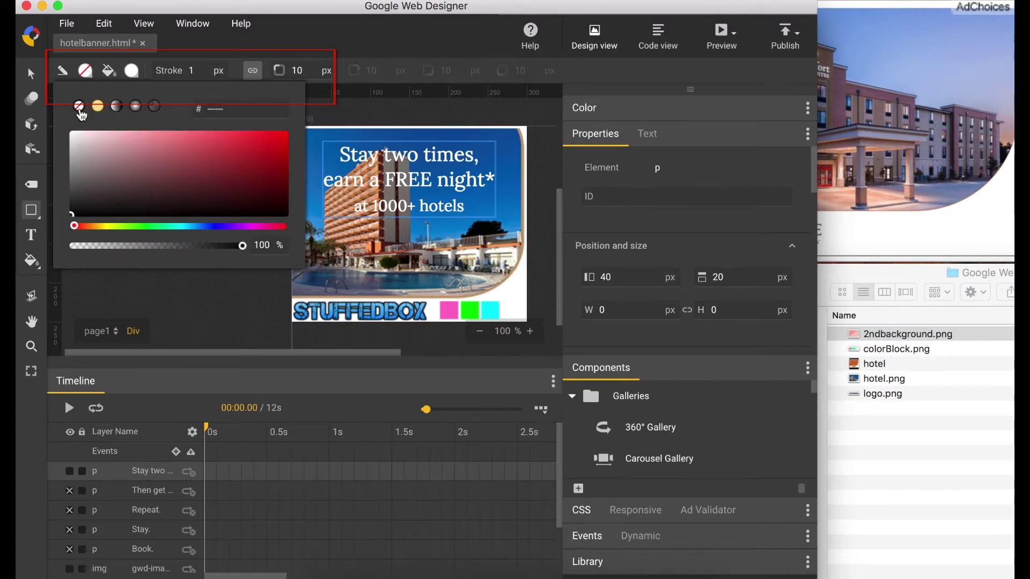
{"action": "left_click", "coordinate": [246, 301]}
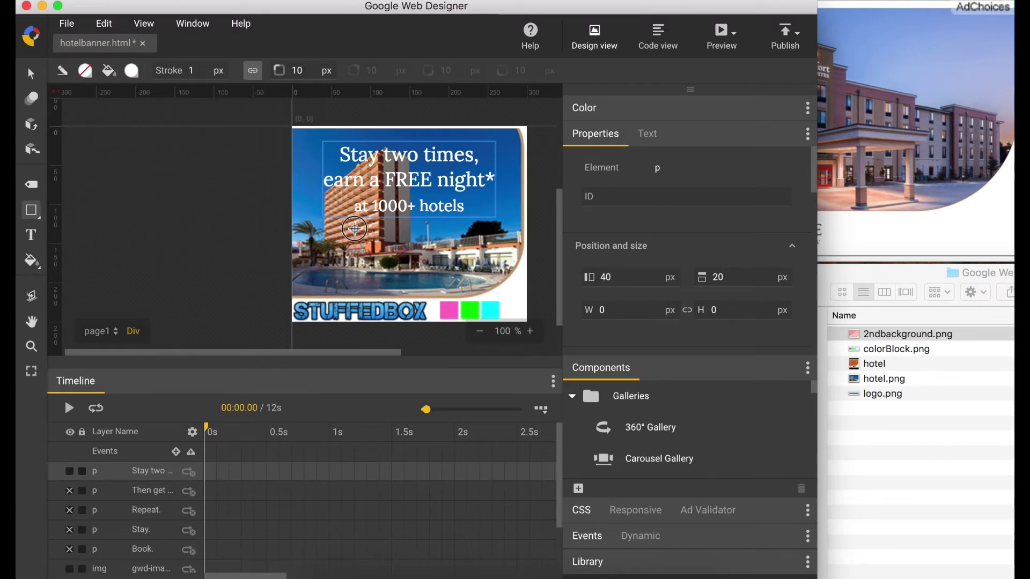
- Draw a white rounded rectangle about 143 x 43 px below the "at 1000+ hotels" line and add the text "BOOK NOW >" over it
{"action": "mouse_move", "coordinate": [354, 228]}
{"action": "left_mouse_down"}
{"action": "mouse_move", "coordinate": [464, 252]}
{"action": "mouse_move", "coordinate": [467, 262]}
{"action": "left_mouse_up"}
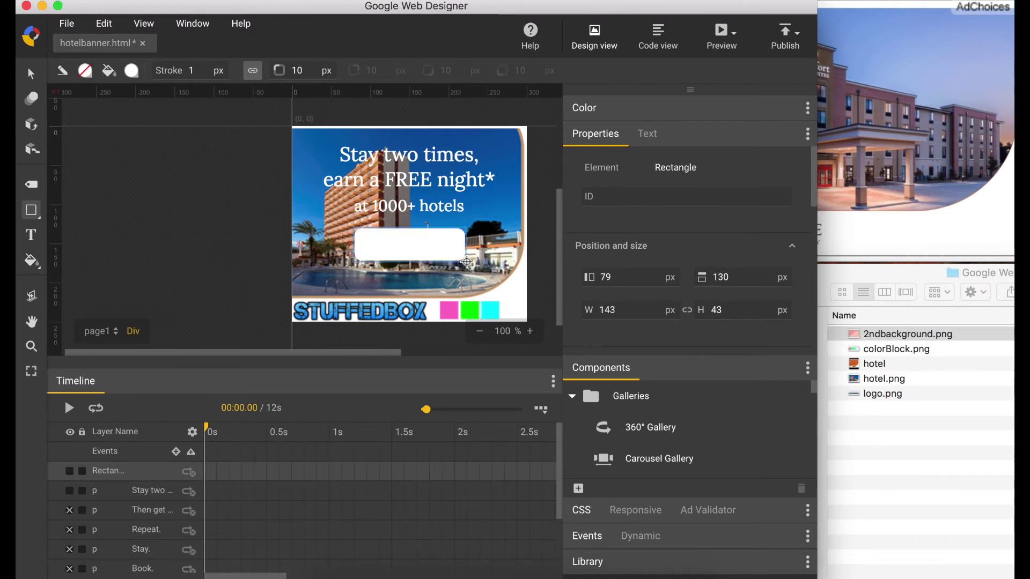
{"action": "left_click", "coordinate": [31, 234]}
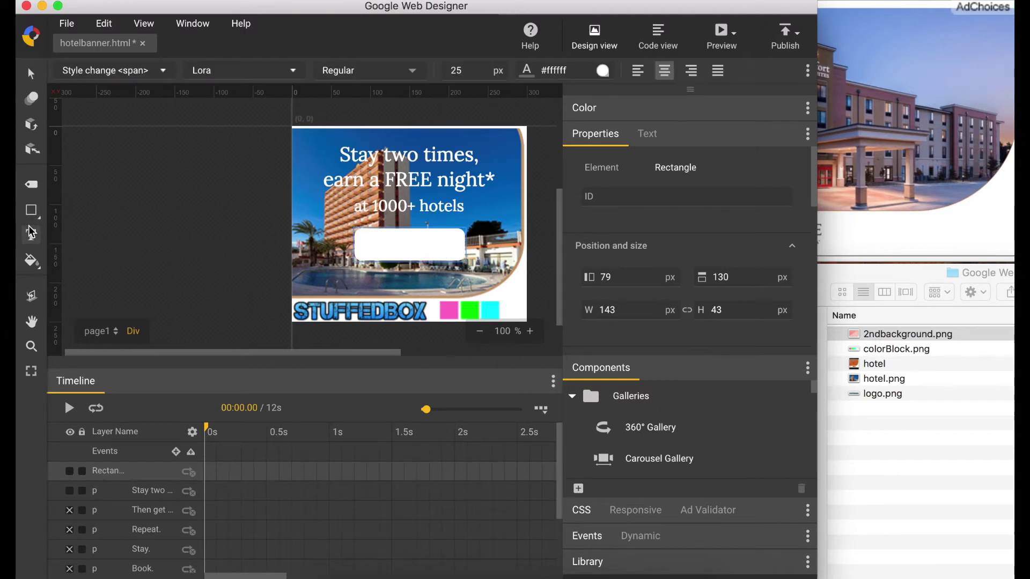
{"action": "left_click", "coordinate": [380, 243]}
{"action": "type", "text": "BOOK NOW"}
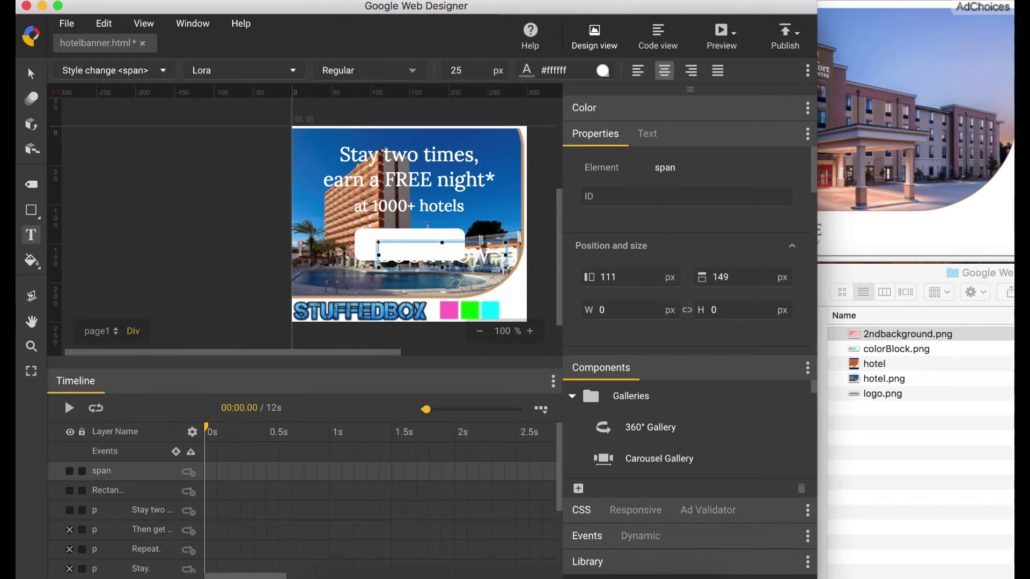
- Format the whole "BOOK NOW >" text at 15 px in the colour #ff5e62
{"action": "key", "text": "super+a"}
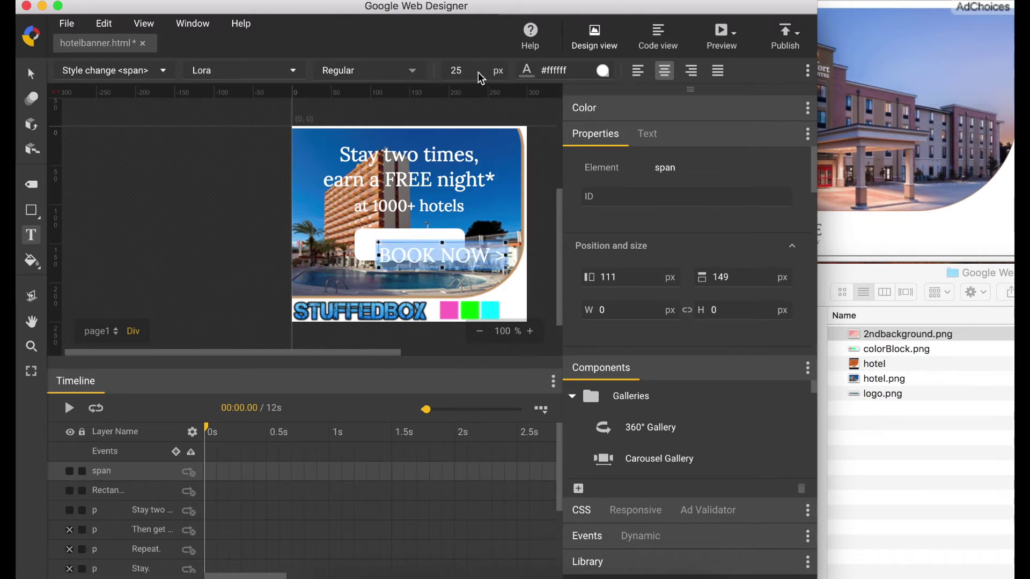
{"action": "type", "text": "15"}
{"action": "key", "text": "Return"}
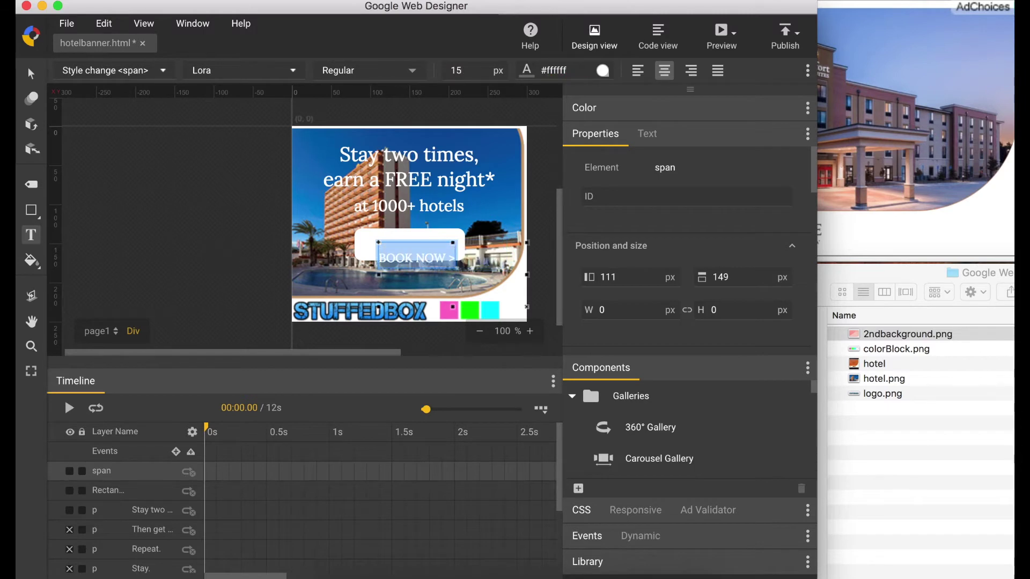
{"action": "left_click", "coordinate": [552, 74]}
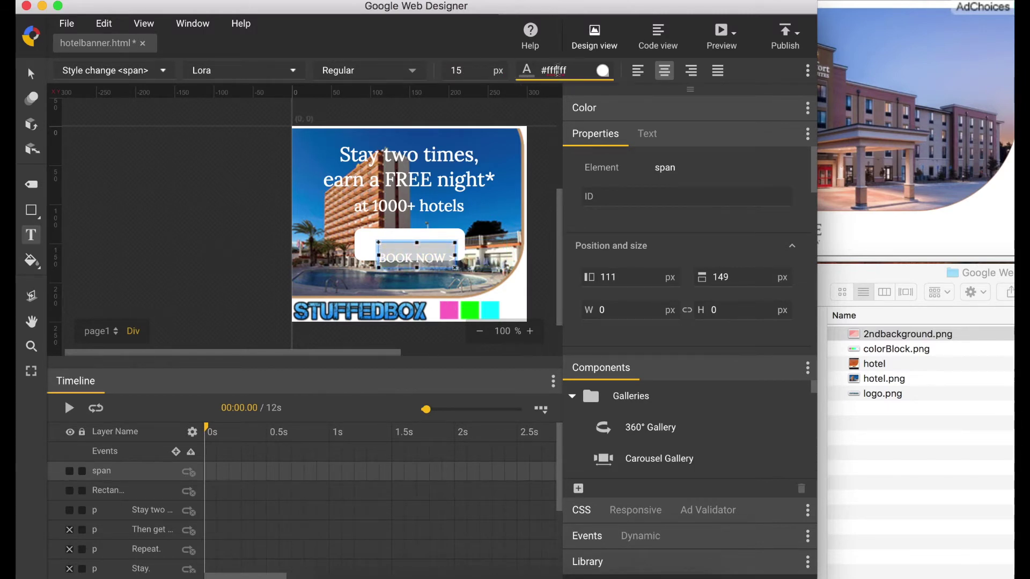
{"action": "type", "text": "#FF5e62"}
{"action": "key", "text": "Return"}
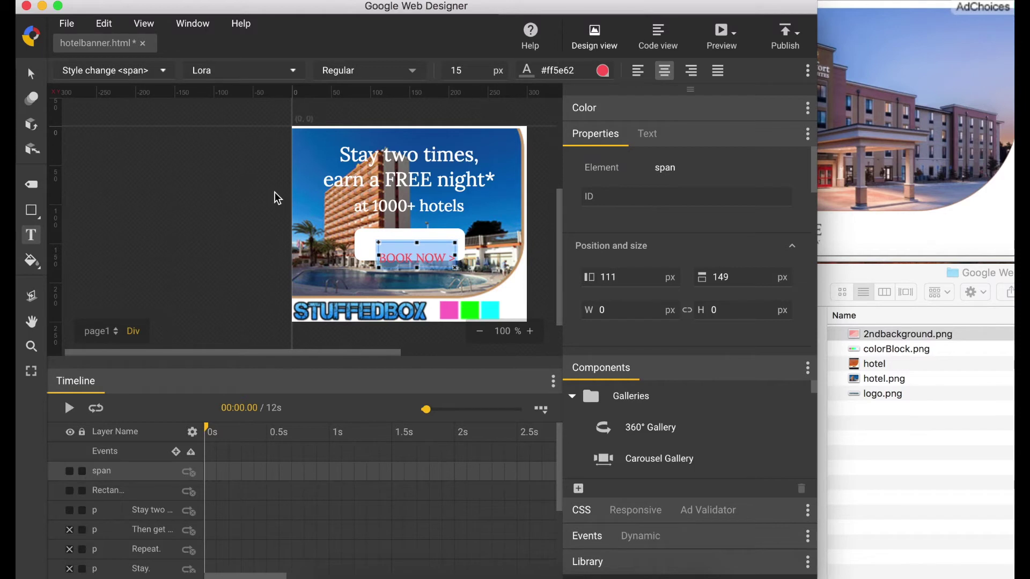
- Centre the "BOOK NOW >" text horizontally in the banner and nudge it up to a top position of 143 px
{"action": "left_click", "coordinate": [36, 79]}
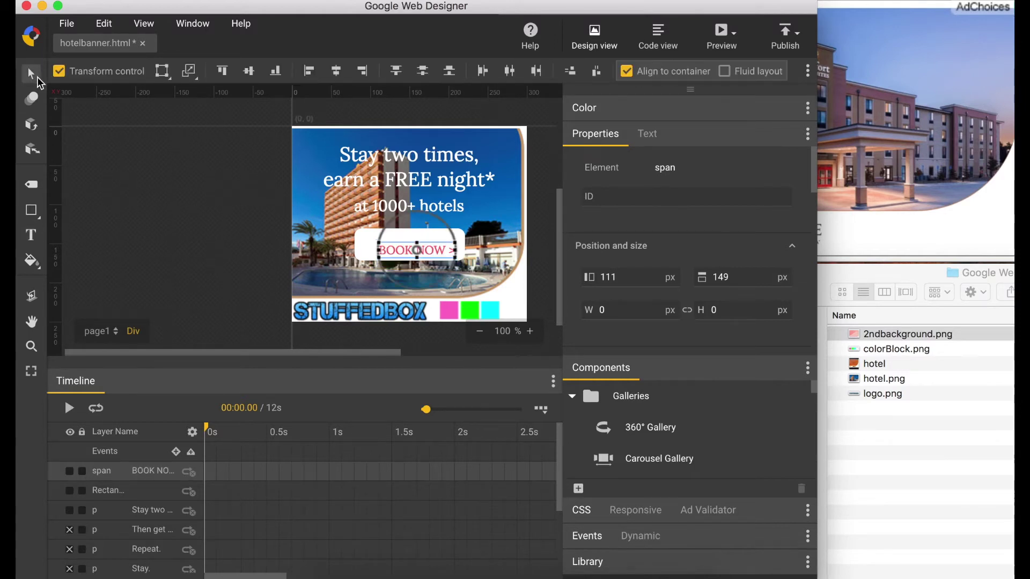
{"action": "left_click", "coordinate": [333, 76]}
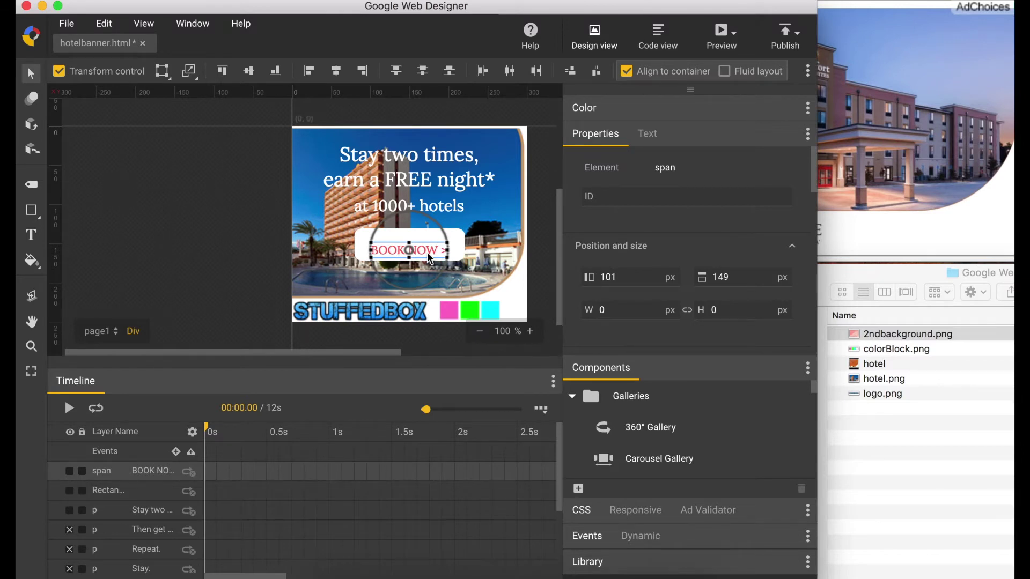
{"action": "key", "text": "Up"}
{"action": "key", "text": "Up"}
{"action": "key", "text": "Up"}
{"action": "key", "text": "Up"}
{"action": "key", "text": "Up"}
{"action": "key", "text": "Up"}
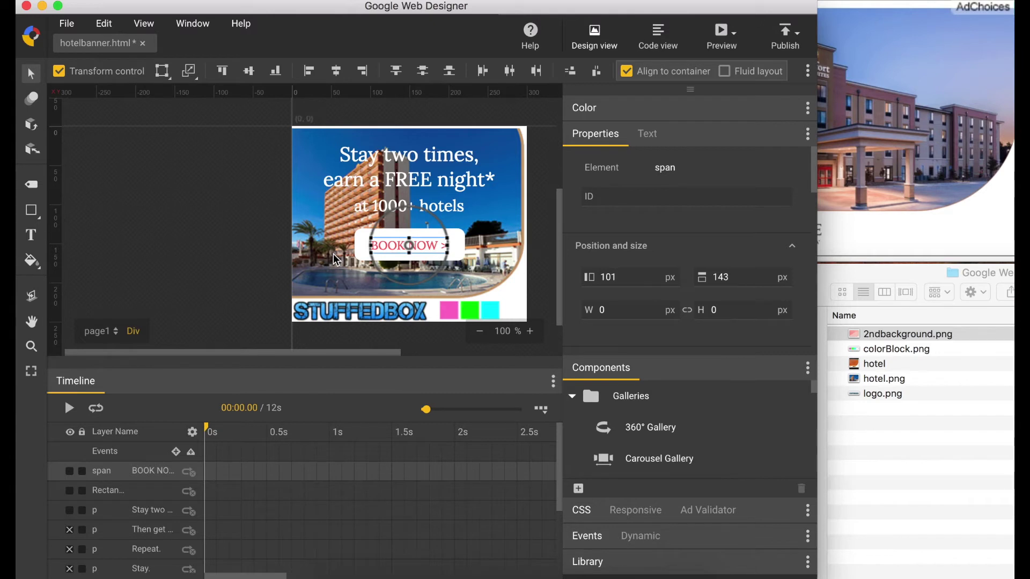
- Add the text "*Terms & Conditions apply" below the white button, over the pool
{"action": "left_click", "coordinate": [31, 238]}
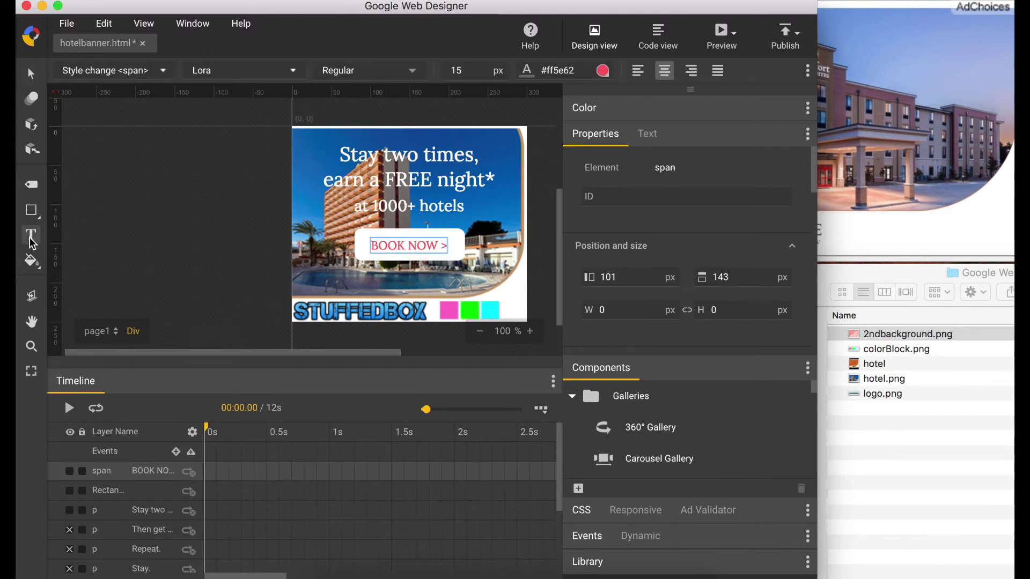
{"action": "left_click", "coordinate": [343, 278]}
{"action": "type", "text": "*Terms & Con"}
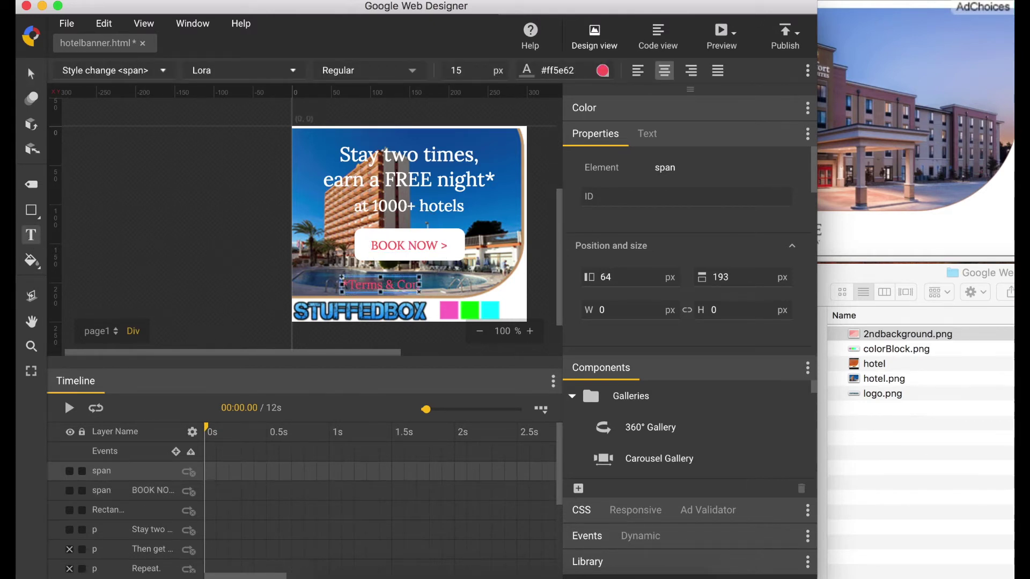
{"action": "type", "text": "ditions apply"}
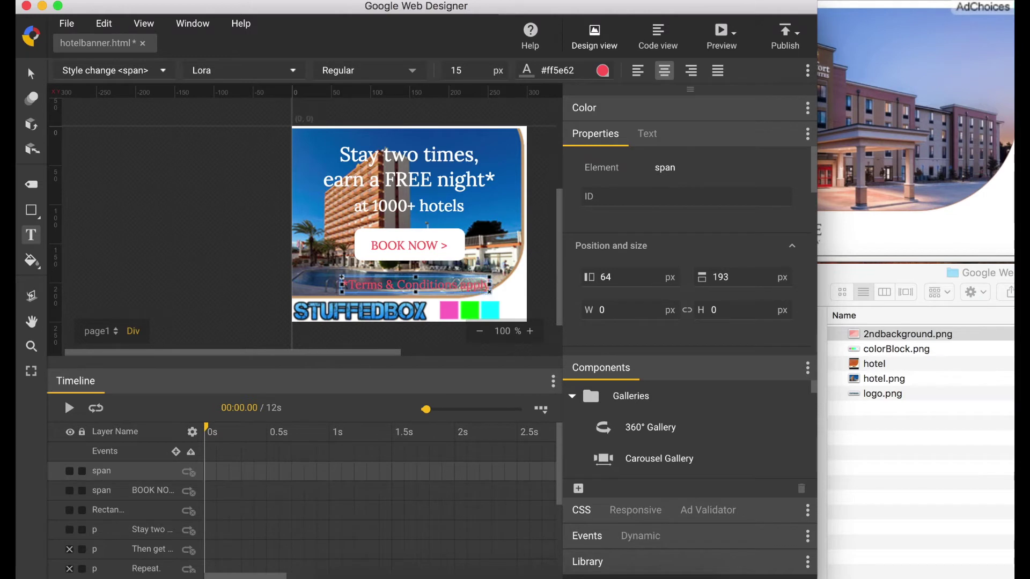
- Format the "*Terms & Conditions apply" text in black (#000000) at 10 px
{"action": "double_click", "coordinate": [551, 70]}
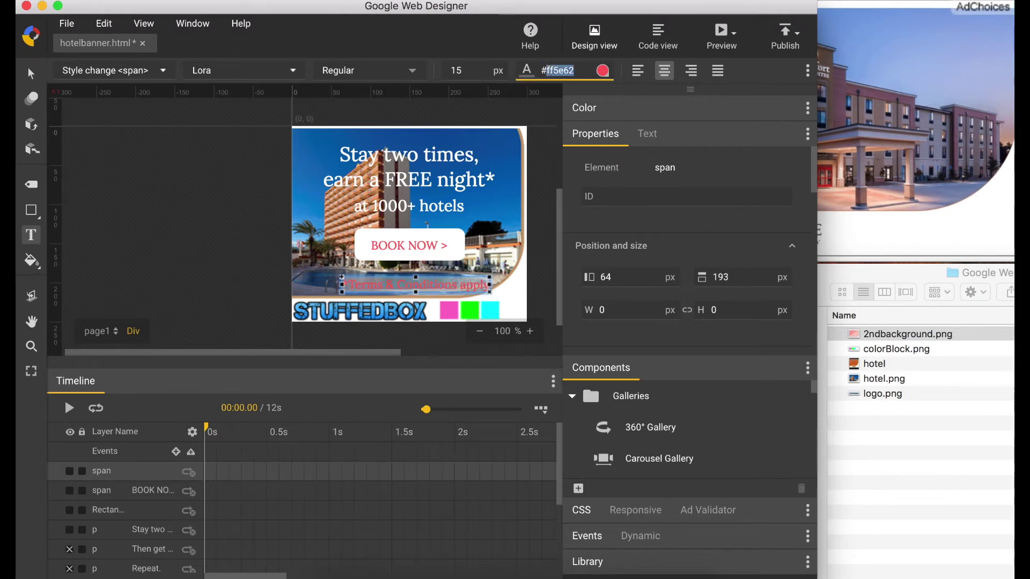
{"action": "type", "text": "000000"}
{"action": "key", "text": "Return"}
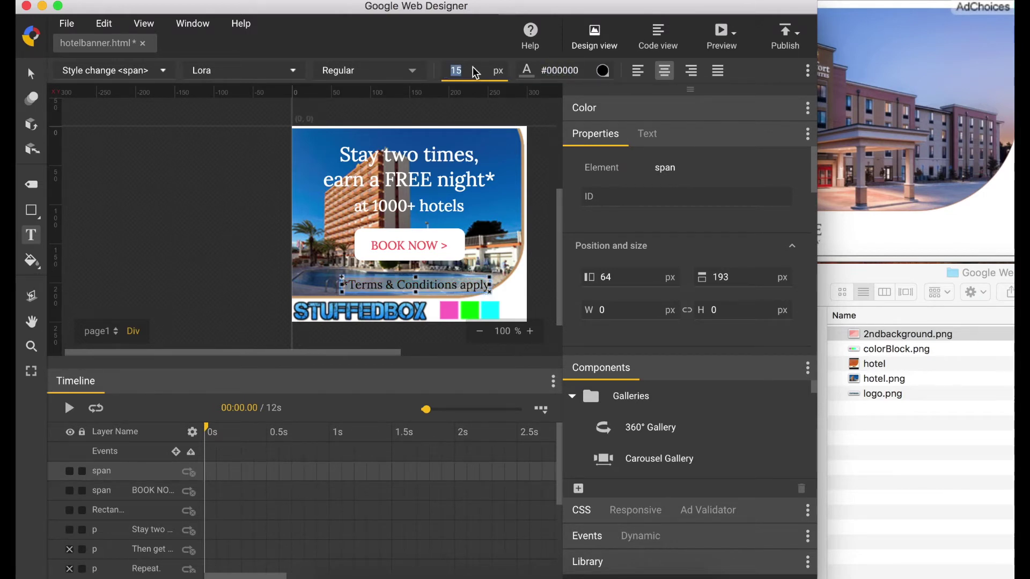
{"action": "type", "text": "10"}
{"action": "key", "text": "Return"}
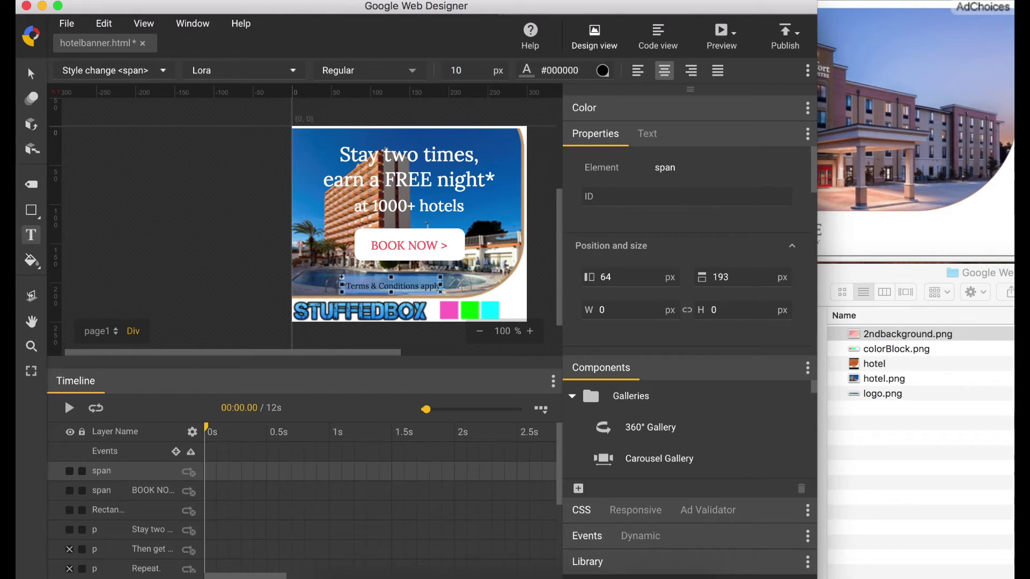
- Centre the terms text horizontally in the banner, move it up to a top position of 180 px, and deselect it
{"action": "left_click", "coordinate": [33, 73]}
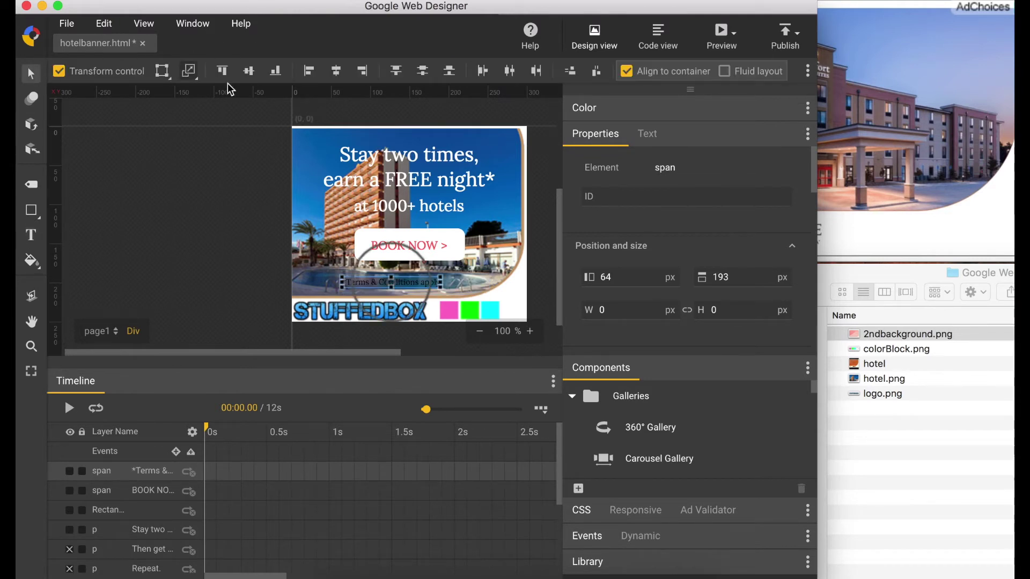
{"action": "left_click", "coordinate": [341, 74]}
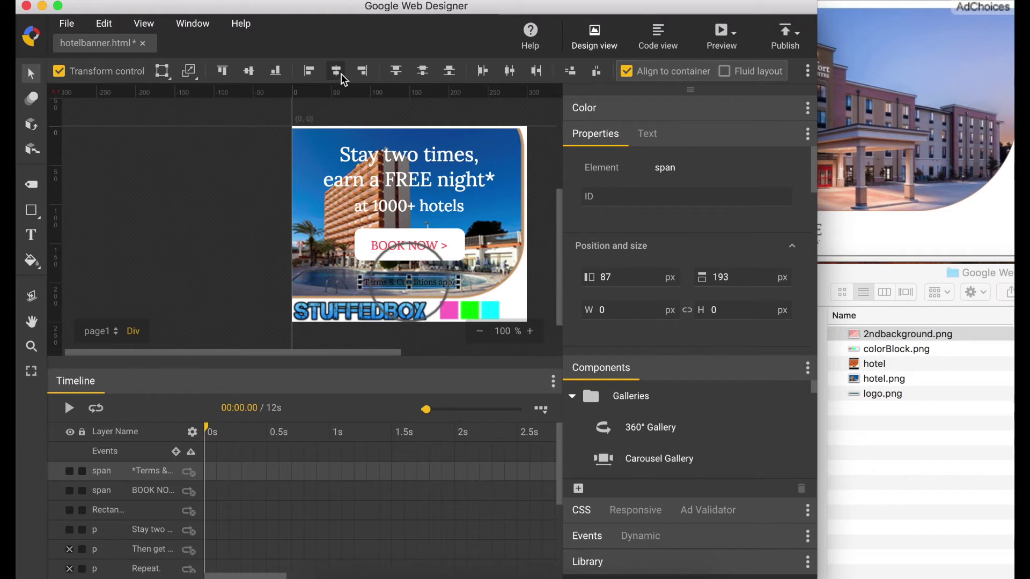
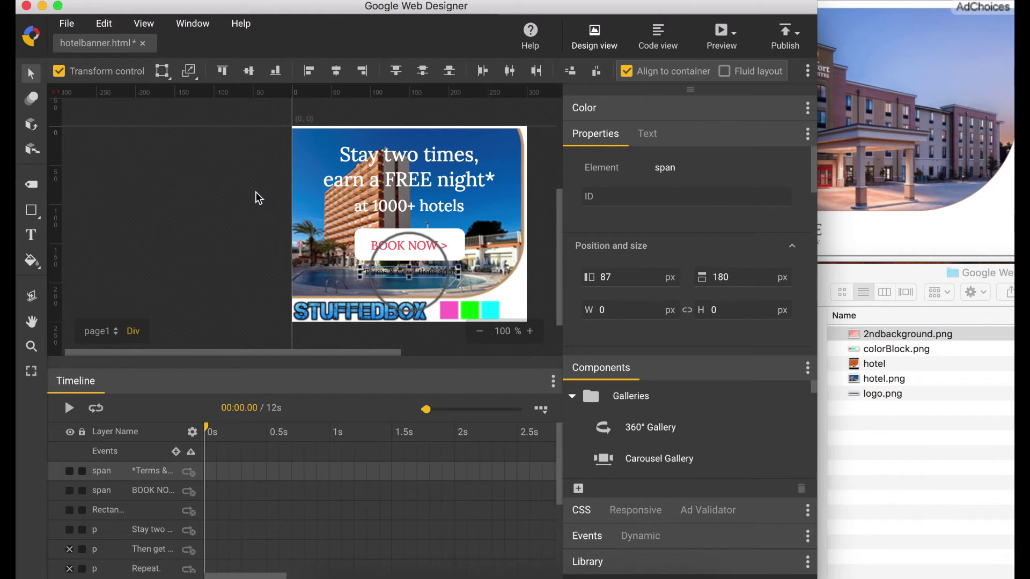
{"action": "left_click", "coordinate": [256, 194]}
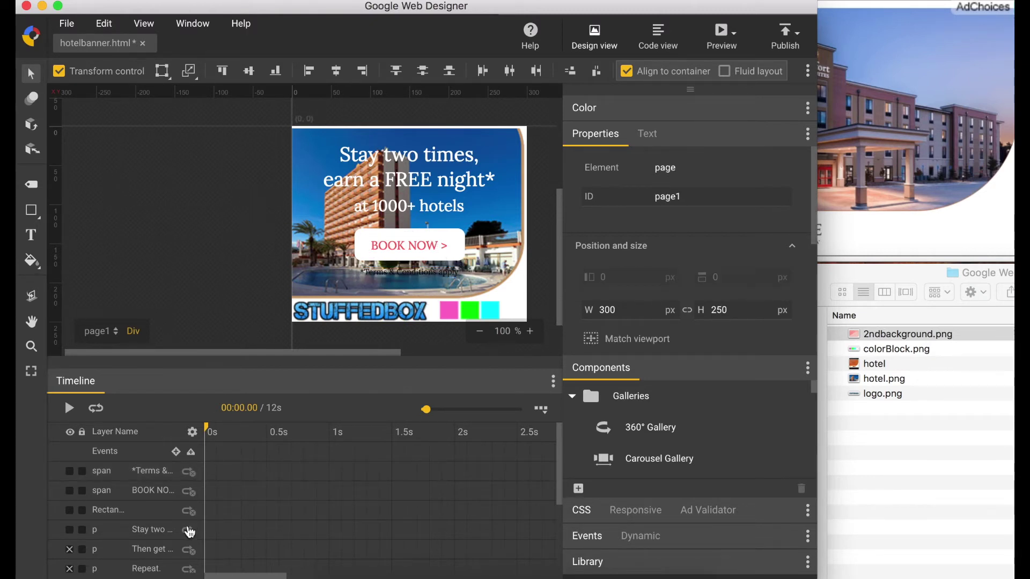
- Hide the terms text, "BOOK NOW >" text, rectangle and "Stay two times" text layers
{"action": "left_click", "coordinate": [71, 471]}
{"action": "left_click", "coordinate": [70, 491]}
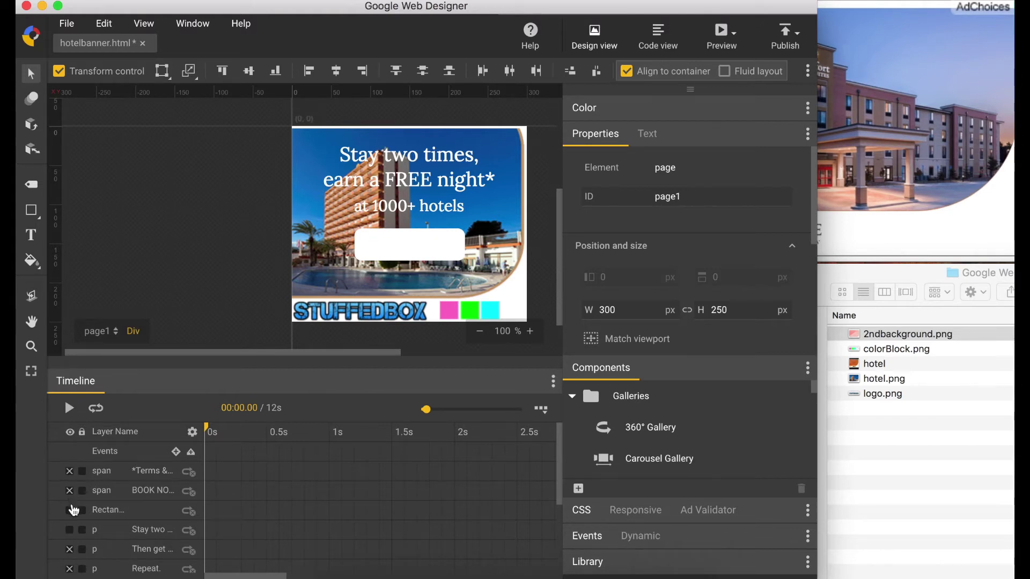
{"action": "left_click", "coordinate": [70, 510]}
{"action": "left_click", "coordinate": [71, 531]}
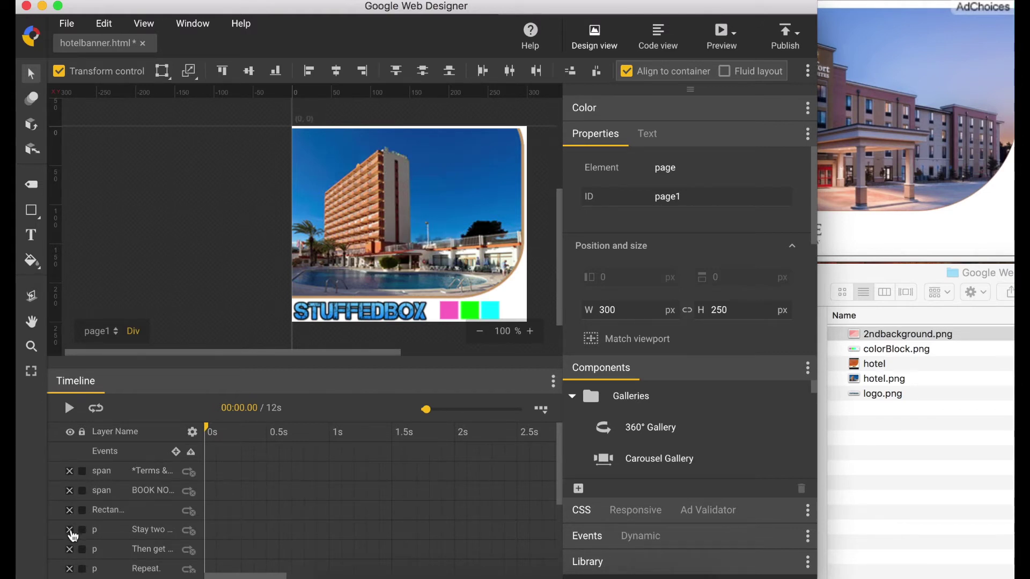
- Make the "Book.", "Stay." and "Repeat." text layers visible
{"action": "scroll", "coordinate": [73, 537], "scroll_direction": "down", "scroll_amount": 4}
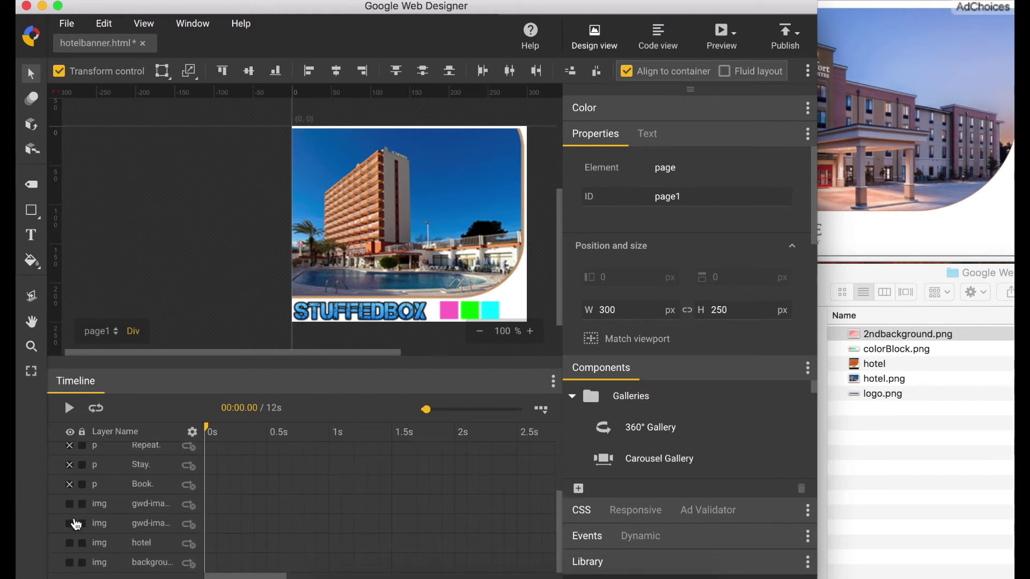
{"action": "left_click", "coordinate": [70, 484]}
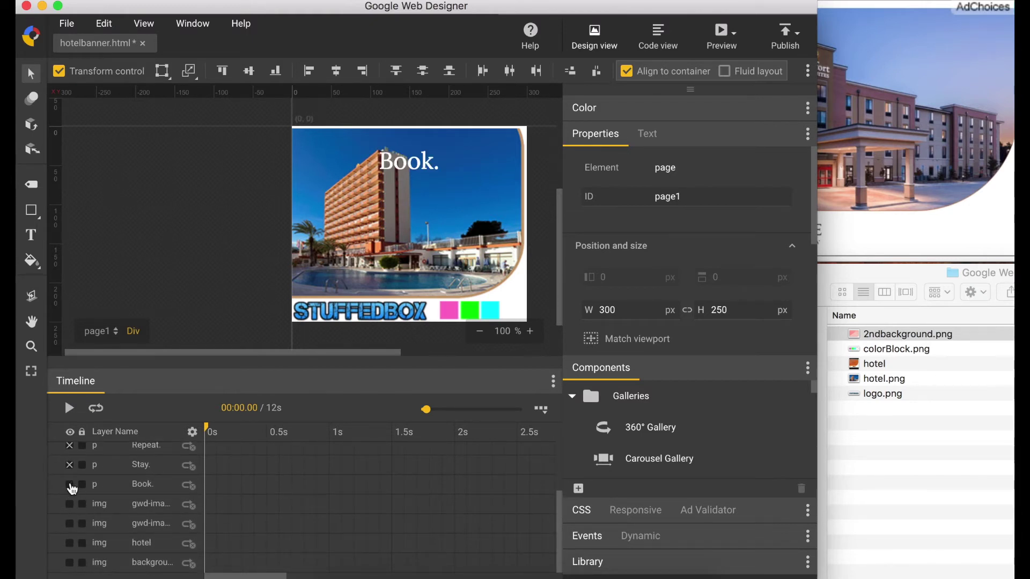
{"action": "left_click", "coordinate": [69, 465]}
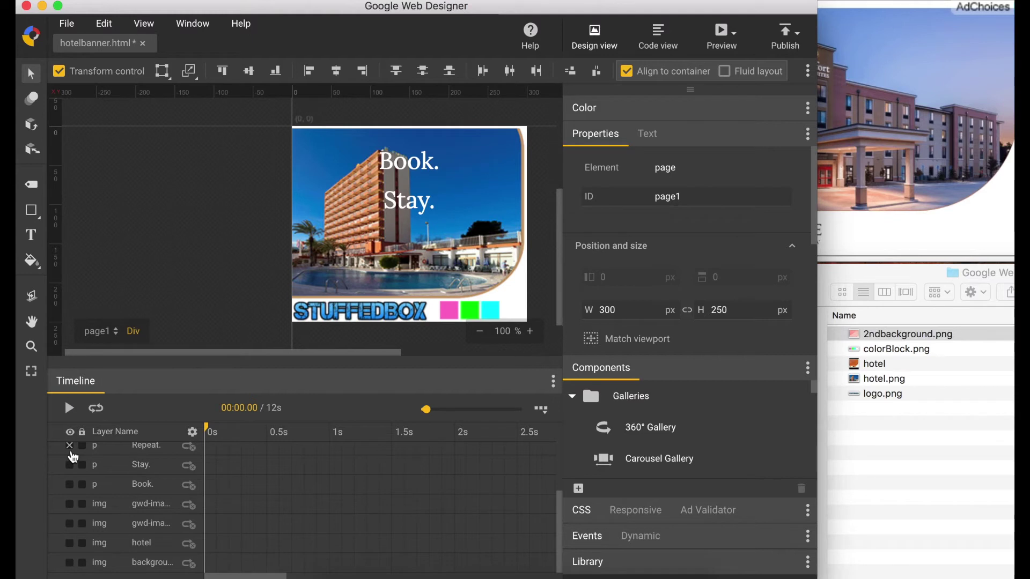
{"action": "left_click", "coordinate": [72, 449]}
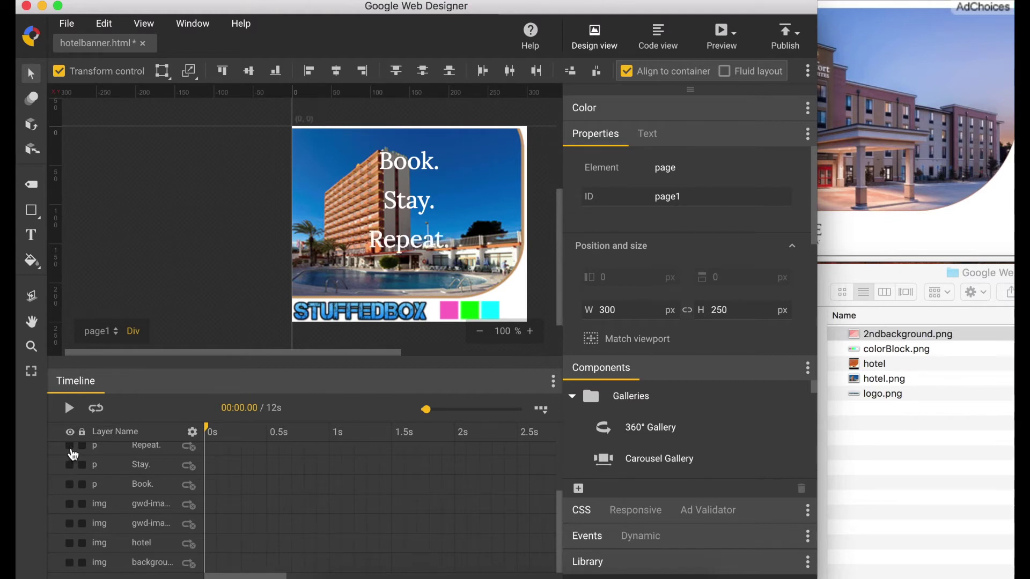
- Rename the STUFFEDBOX image layer as "logo" and the coloured squares image layer as "blocks"
{"action": "left_click", "coordinate": [159, 529]}
{"action": "double_click", "coordinate": [153, 524]}
{"action": "type", "text": "logo"}
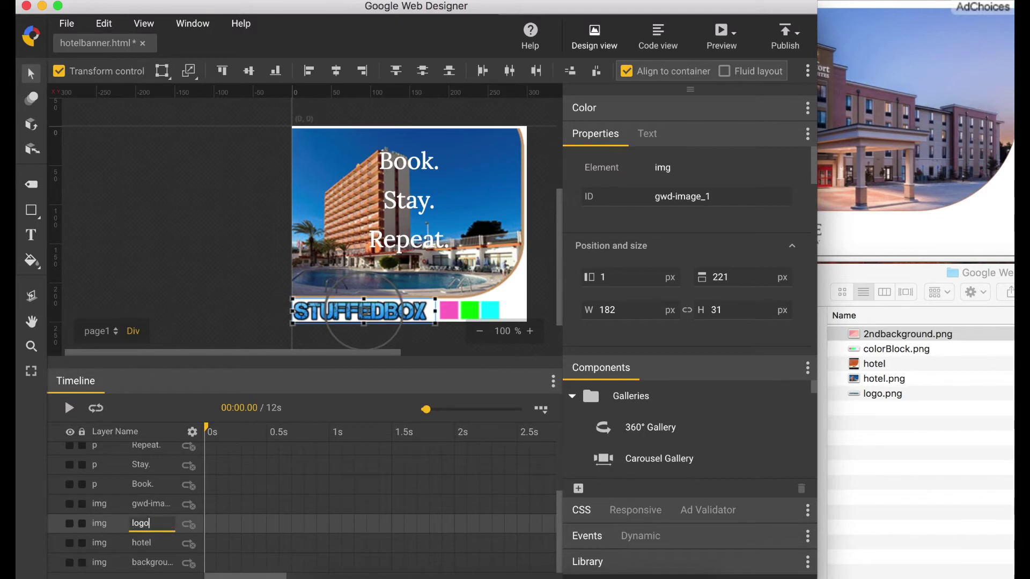
{"action": "double_click", "coordinate": [152, 510]}
{"action": "type", "text": "blocks"}
{"action": "key", "text": "Return"}
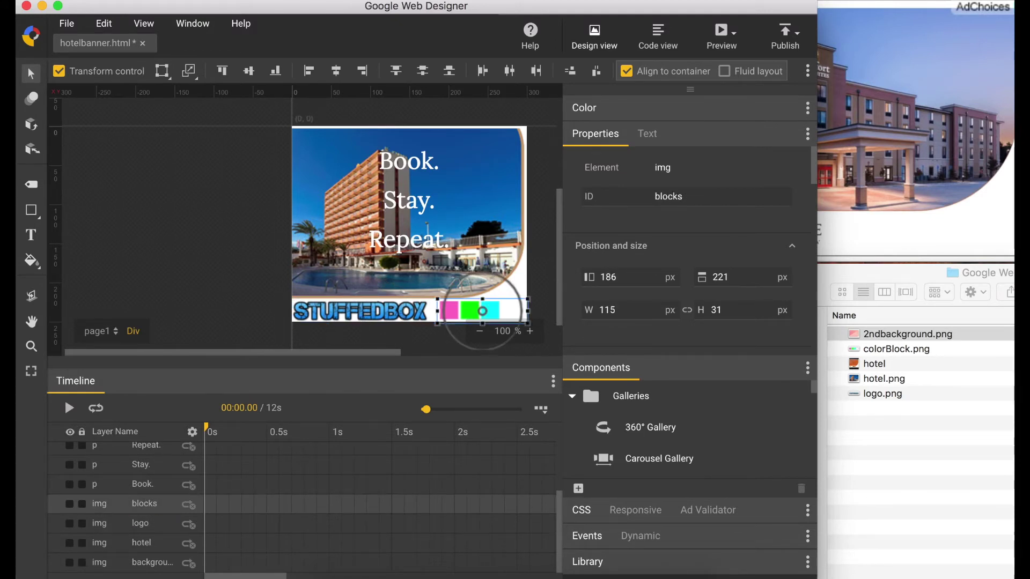
- Insert keyframes on the blocks layer at about 2 s and 2.5 s
{"action": "right_click", "coordinate": [456, 504]}
{"action": "left_click", "coordinate": [481, 516]}
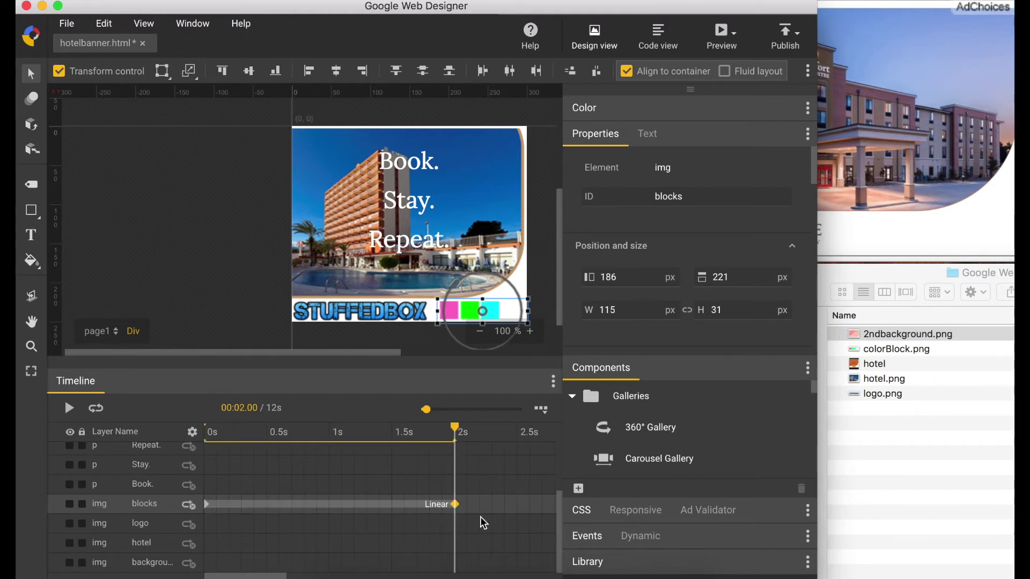
{"action": "right_click", "coordinate": [517, 504]}
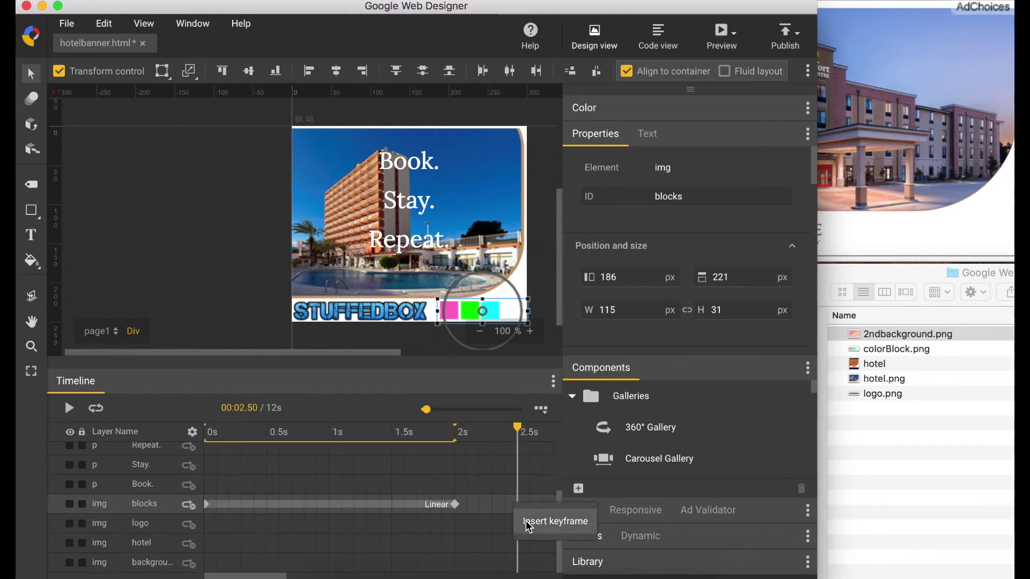
{"action": "left_click", "coordinate": [526, 521]}
- Set the blocks image's opacity to 0 at the 2 s keyframe and apply Step-end easing between the 2 s and 2.5 s keyframes
{"action": "left_click", "coordinate": [455, 504]}
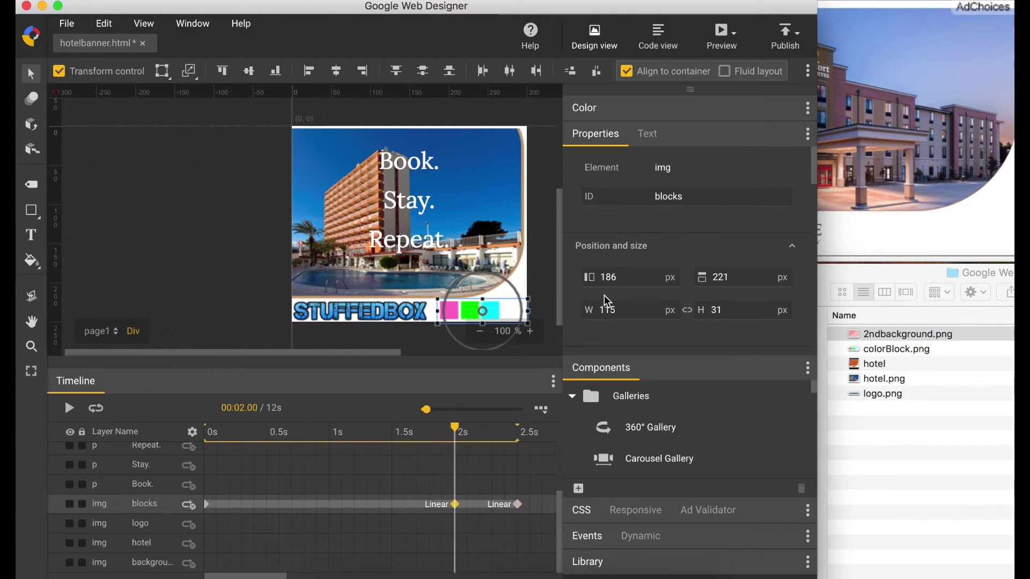
{"action": "scroll", "coordinate": [606, 297], "scroll_direction": "down", "scroll_amount": 6}
{"action": "scroll", "coordinate": [605, 297], "scroll_direction": "down", "scroll_amount": 8}
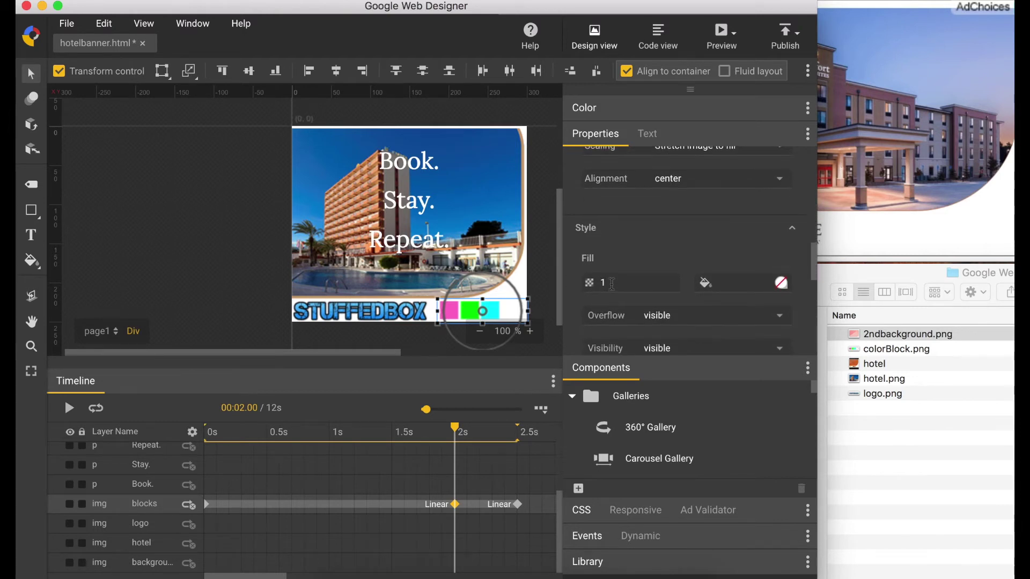
{"action": "left_click", "coordinate": [612, 283]}
{"action": "type", "text": "0"}
{"action": "left_click", "coordinate": [740, 282]}
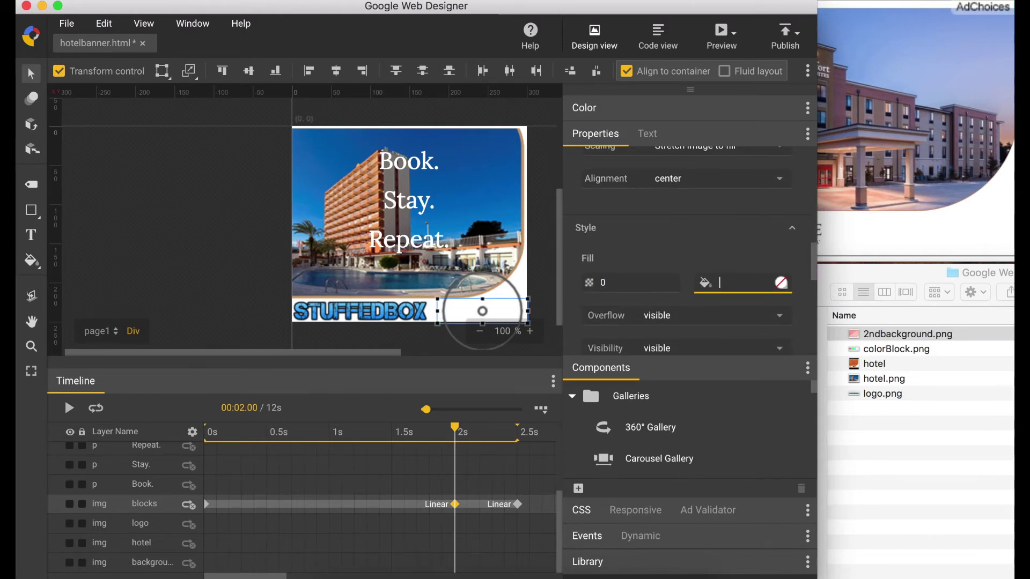
{"action": "right_click", "coordinate": [474, 505]}
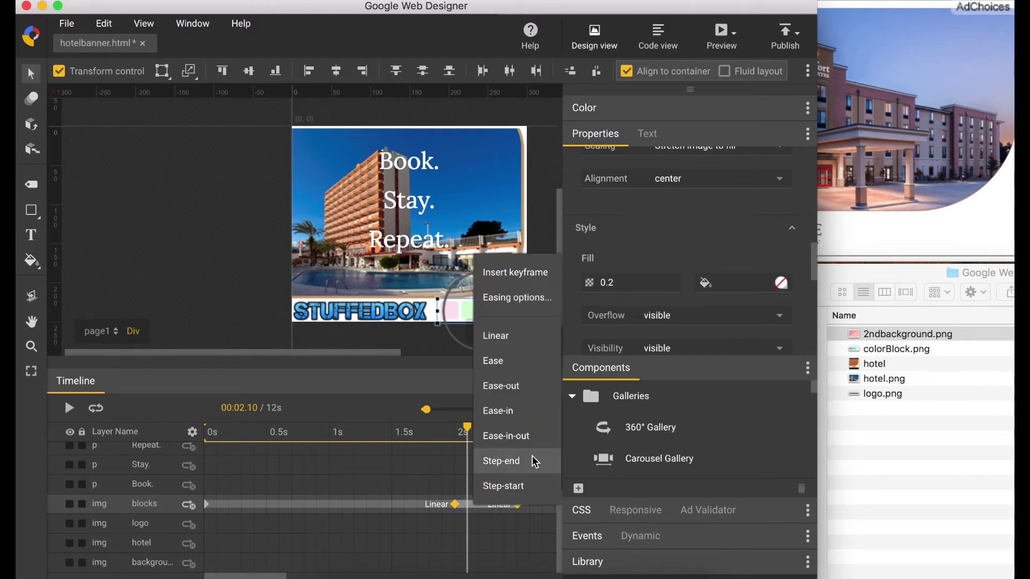
{"action": "left_click", "coordinate": [534, 461]}
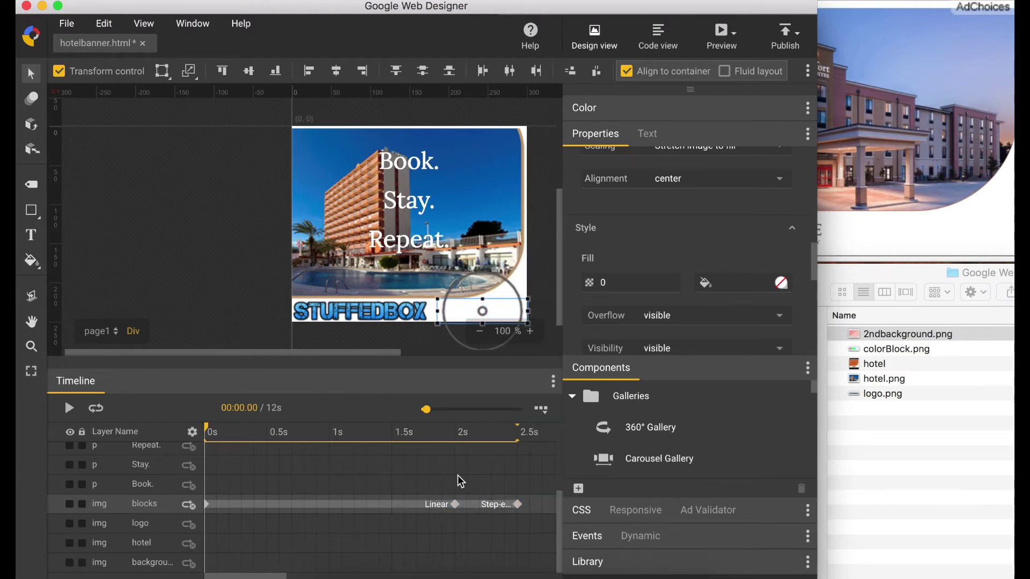
- Insert keyframes on the "Book." text layer at 3 s and 3.5 s
{"action": "scroll", "coordinate": [462, 482], "scroll_direction": "right", "scroll_amount": 5}
{"action": "scroll", "coordinate": [459, 477], "scroll_direction": "right", "scroll_amount": 5}
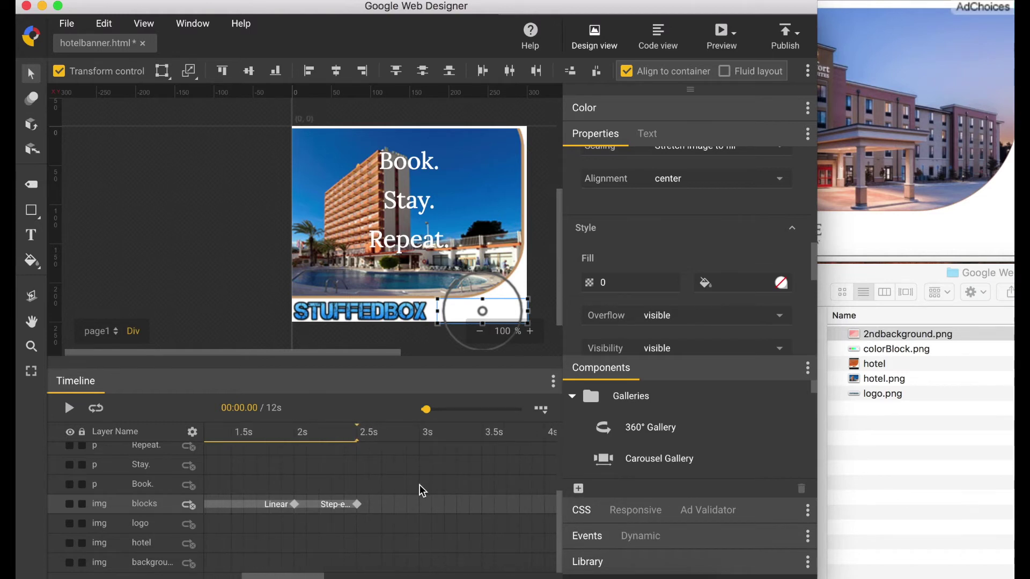
{"action": "left_click", "coordinate": [421, 486]}
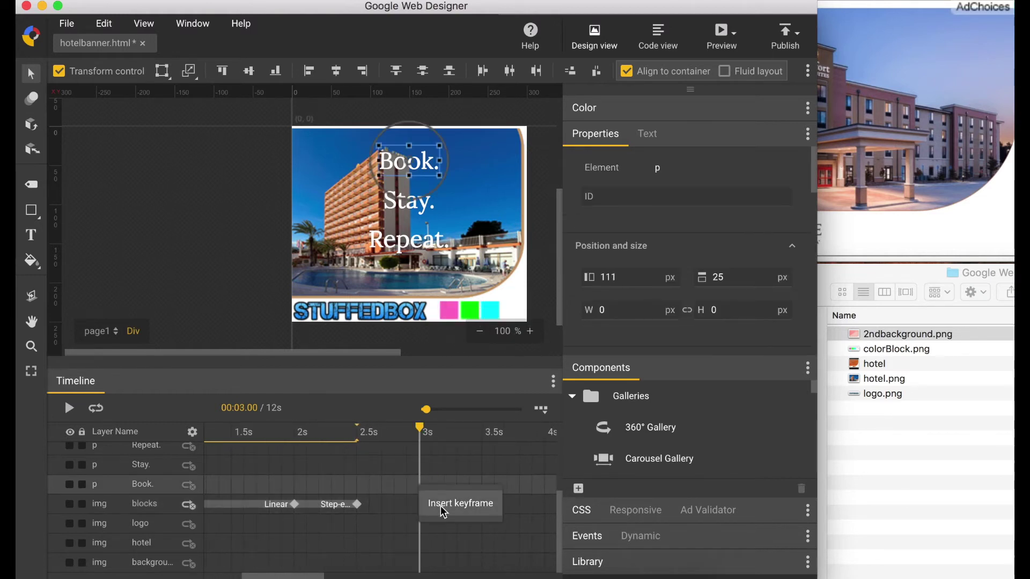
{"action": "key", "text": "F6"}
{"action": "left_click", "coordinate": [483, 484]}
{"action": "right_click", "coordinate": [482, 485]}
{"action": "left_click", "coordinate": [500, 507]}
- Insert keyframes on the "Stay." text layer at 3.5 s and 4 s
{"action": "scroll", "coordinate": [503, 511], "scroll_direction": "right", "scroll_amount": 3}
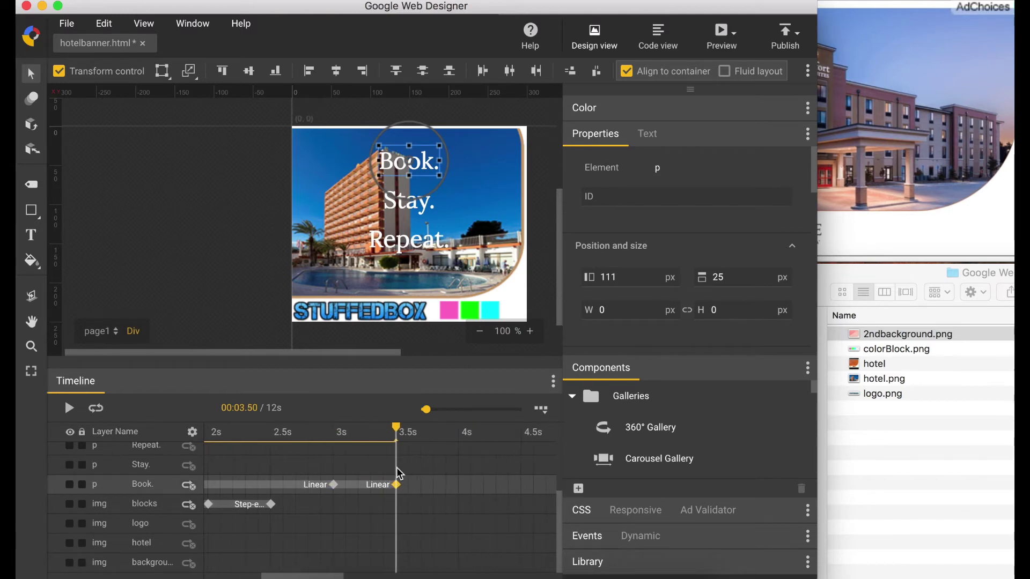
{"action": "right_click", "coordinate": [397, 466]}
{"action": "left_click", "coordinate": [419, 487]}
{"action": "left_click", "coordinate": [456, 466]}
{"action": "right_click", "coordinate": [456, 467]}
{"action": "left_click", "coordinate": [469, 490]}
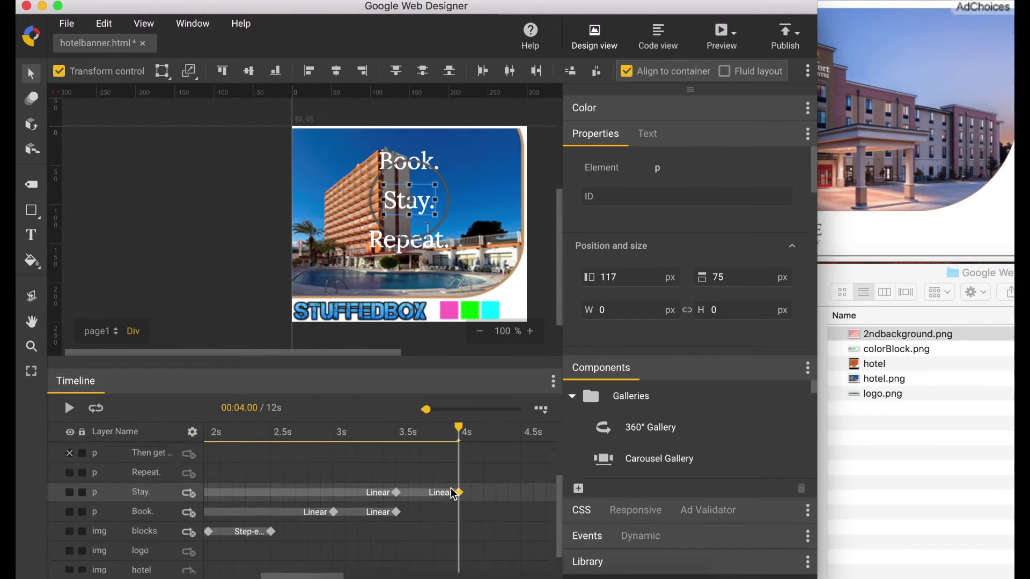
- Insert keyframes on the "Repeat." text layer at 4 s and 4.5 s
{"action": "left_click", "coordinate": [459, 494]}
{"action": "right_click", "coordinate": [459, 494]}
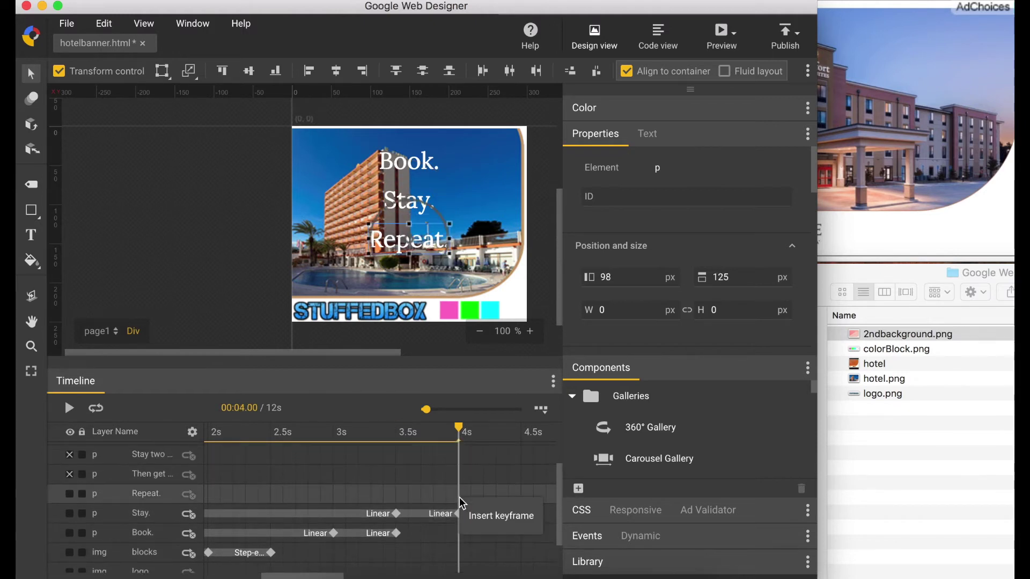
{"action": "left_click", "coordinate": [487, 517]}
{"action": "left_click", "coordinate": [520, 494]}
{"action": "right_click", "coordinate": [520, 492]}
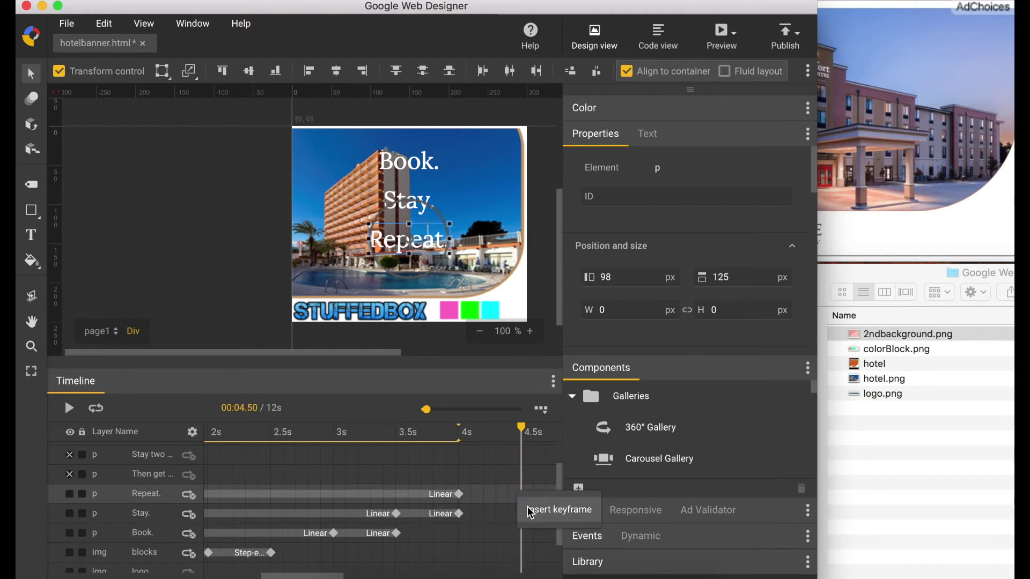
{"action": "left_click", "coordinate": [527, 506]}
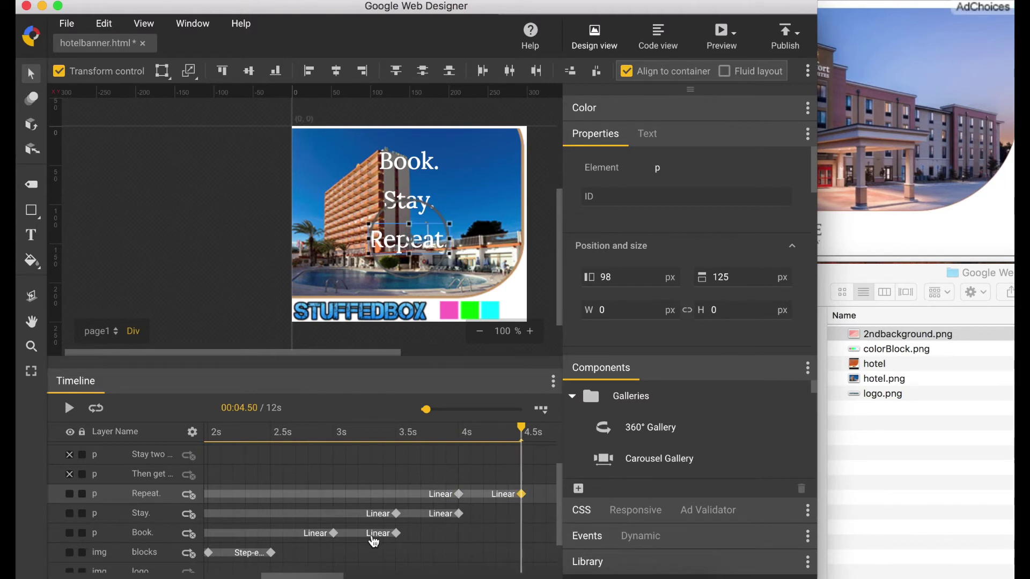
- Set the "Book." text's left position to -76 px at its 3 s keyframe
{"action": "left_click", "coordinate": [334, 534]}
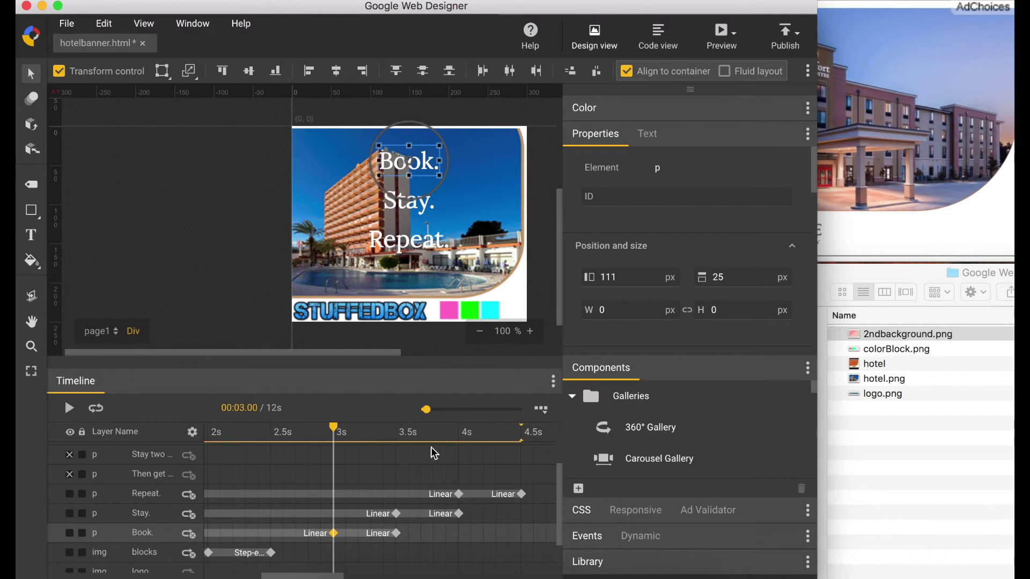
{"action": "left_click", "coordinate": [650, 286]}
{"action": "key", "text": "super+a"}
{"action": "type", "text": "-76"}
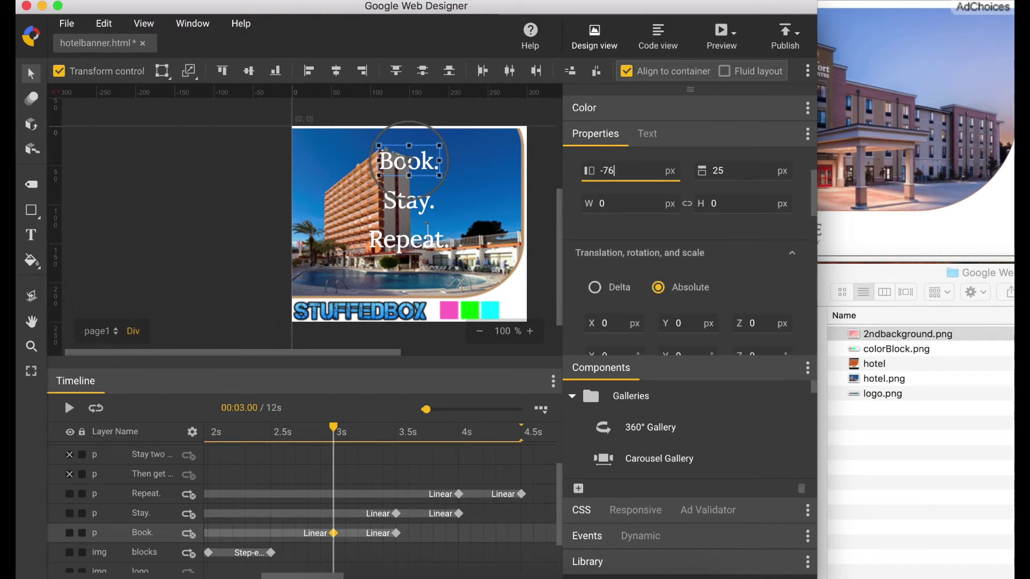
{"action": "key", "text": "Tab"}
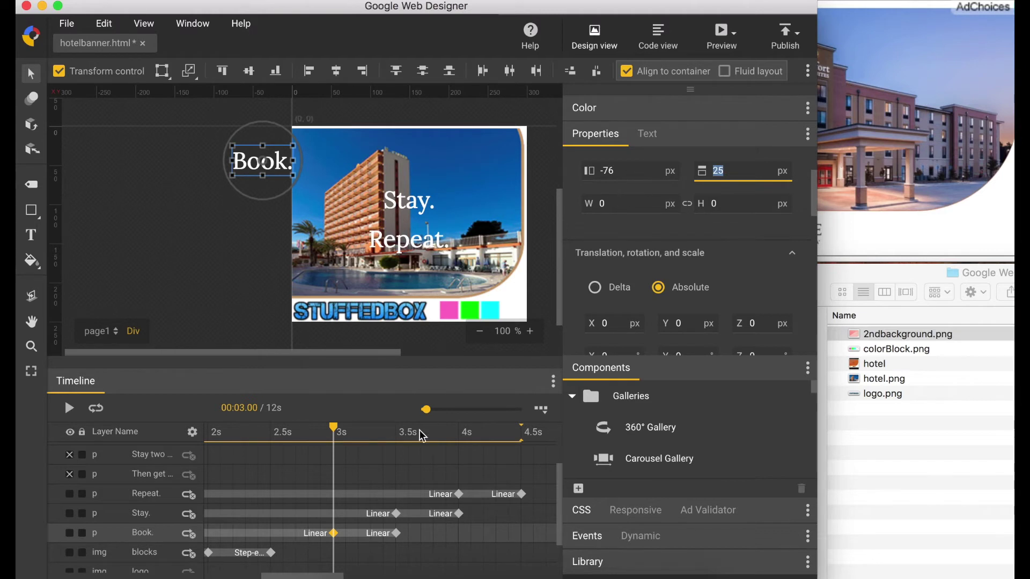
- Set the "Stay." text's left position to -67 px at its 3.5 s keyframe
{"action": "left_click", "coordinate": [400, 515]}
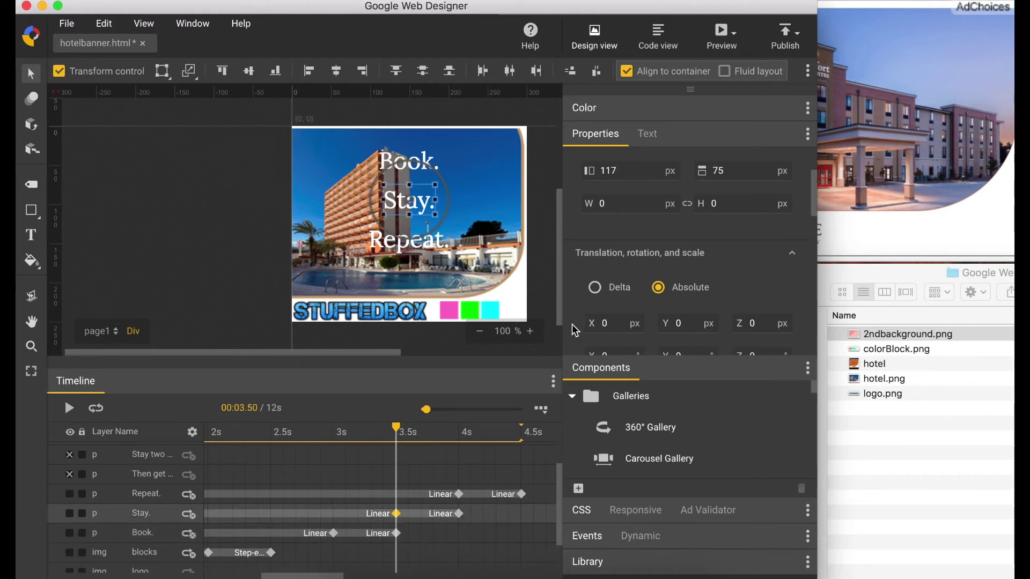
{"action": "left_click", "coordinate": [646, 167]}
{"action": "type", "text": "-67"}
{"action": "key", "text": "Tab"}
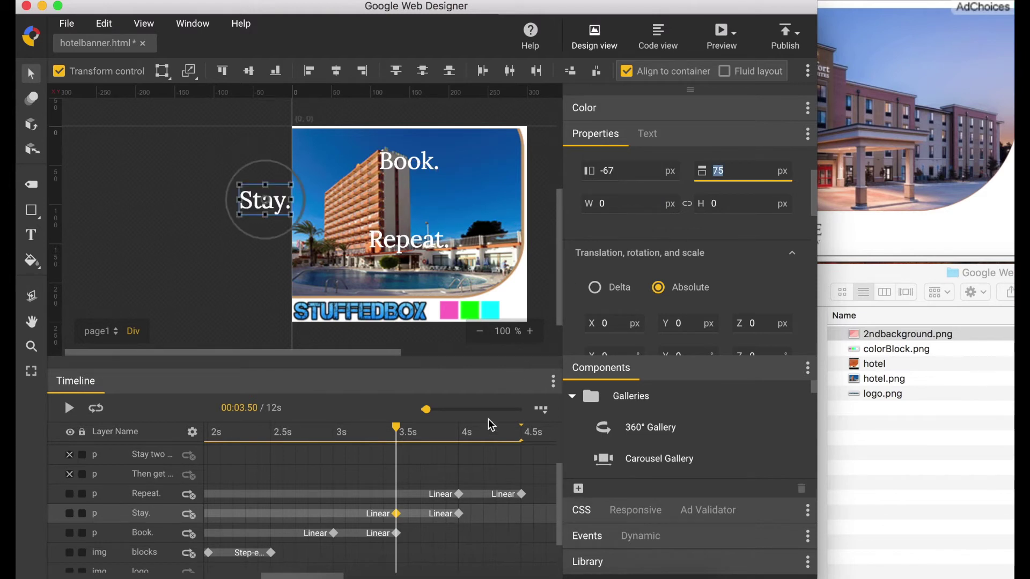
- Set the "Repeat." text's left position to -110 px at its 4 s keyframe
{"action": "left_click", "coordinate": [459, 495]}
{"action": "left_click", "coordinate": [624, 173]}
{"action": "type", "text": "-110"}
{"action": "key", "text": "Tab"}
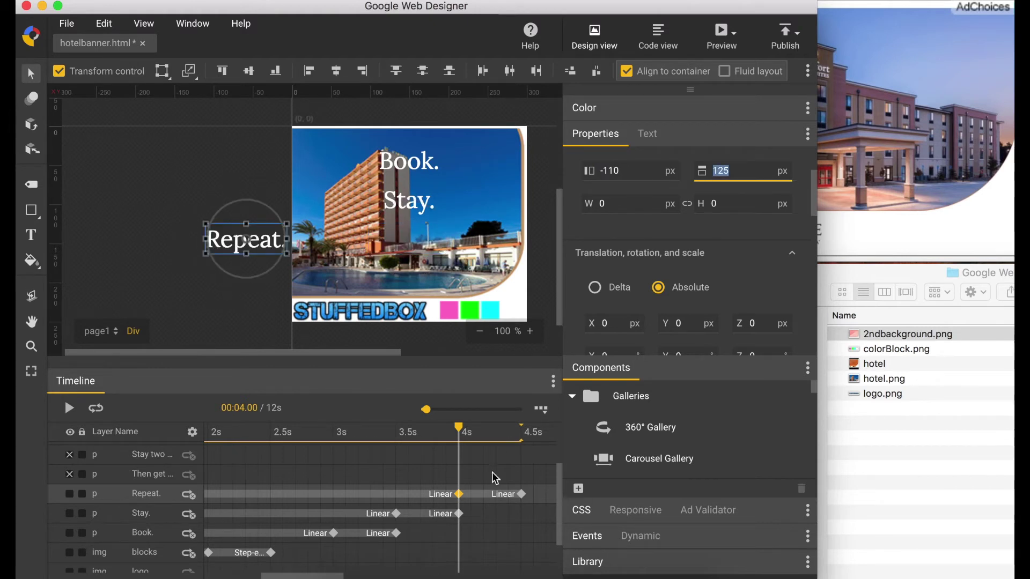
- Apply Ease-in easing to the slide-in spans of the "Book.", "Stay." and "Repeat." layers
{"action": "left_click", "coordinate": [371, 535]}
{"action": "right_click", "coordinate": [371, 535]}
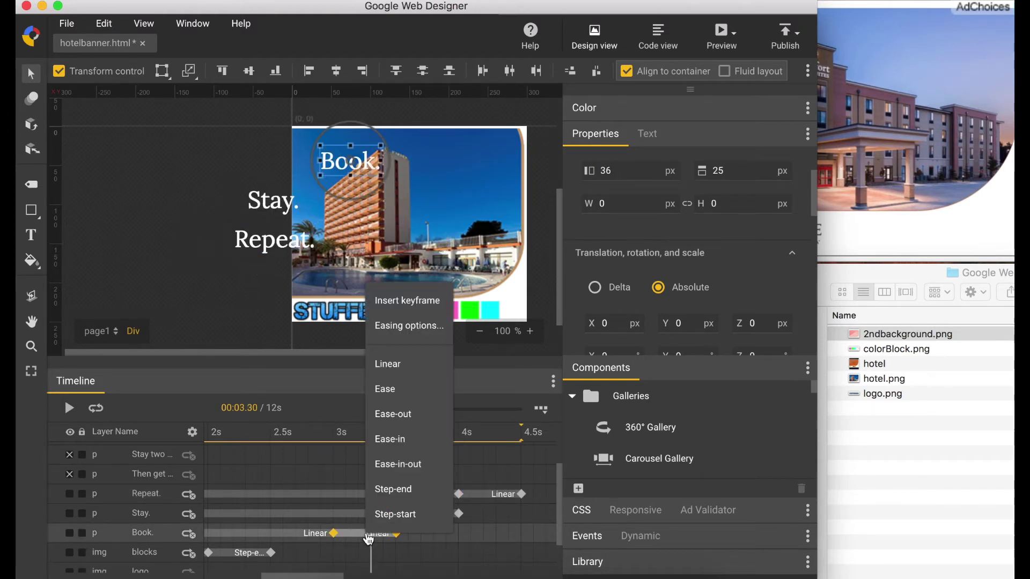
{"action": "left_click", "coordinate": [406, 439]}
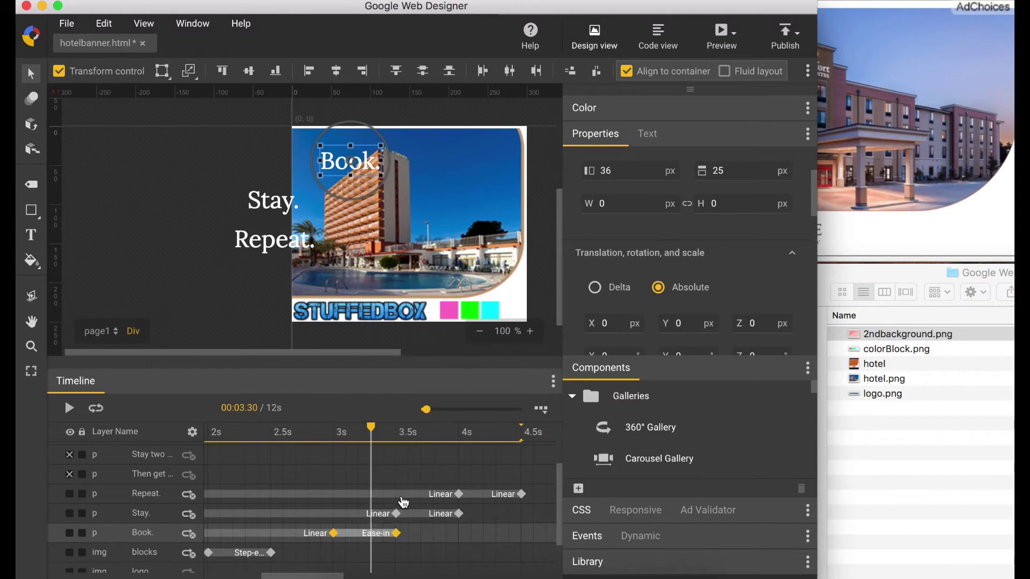
{"action": "left_click", "coordinate": [414, 514]}
{"action": "right_click", "coordinate": [417, 518]}
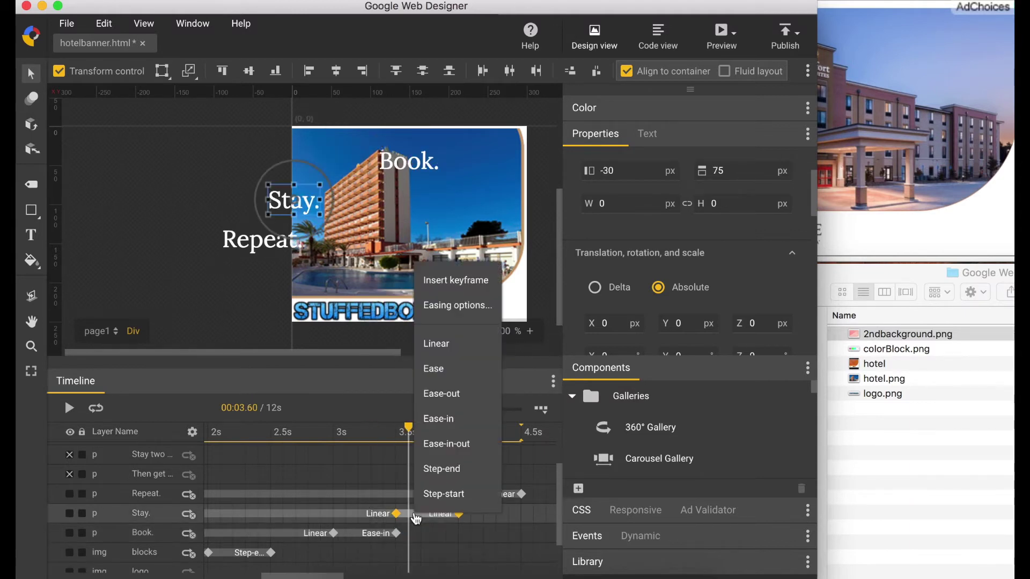
{"action": "left_click", "coordinate": [460, 417]}
{"action": "left_click", "coordinate": [491, 491]}
{"action": "right_click", "coordinate": [491, 491]}
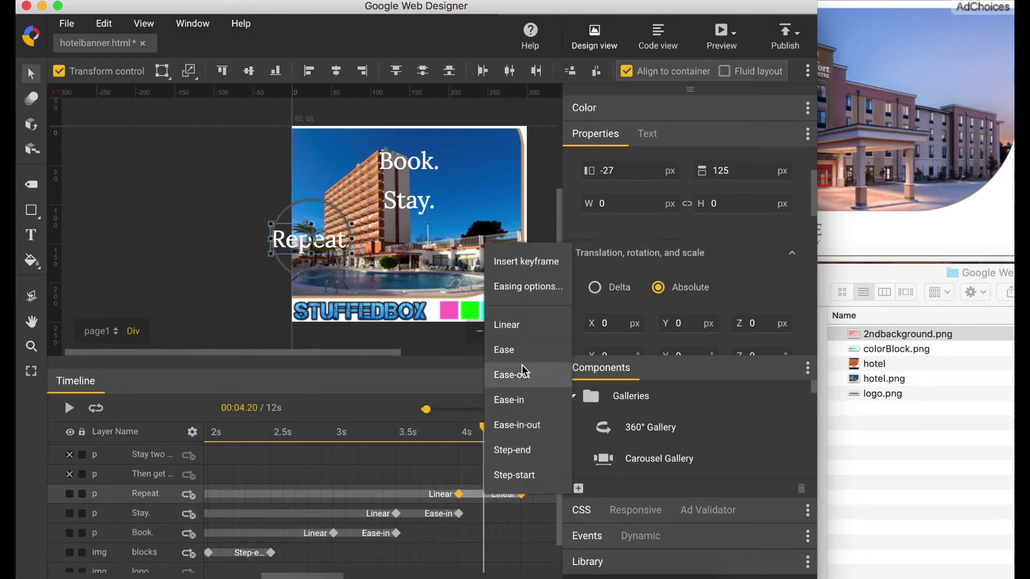
{"action": "left_click", "coordinate": [525, 401]}
- Delete the 0 s keyframes of the "Repeat.", "Stay." and "Book." text layers together
{"action": "scroll", "coordinate": [428, 506], "scroll_direction": "left", "scroll_amount": 5}
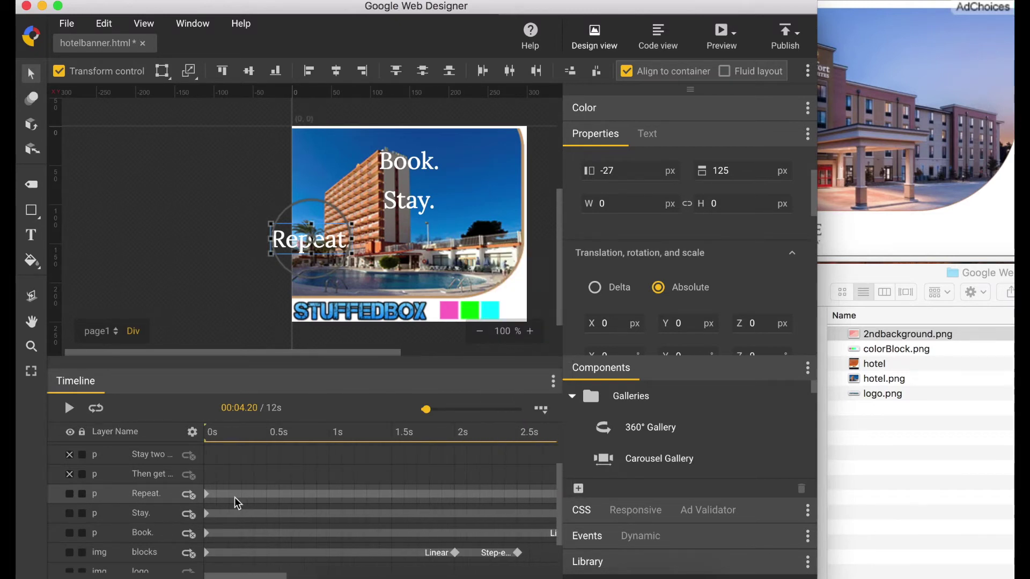
{"action": "left_click", "coordinate": [208, 494]}
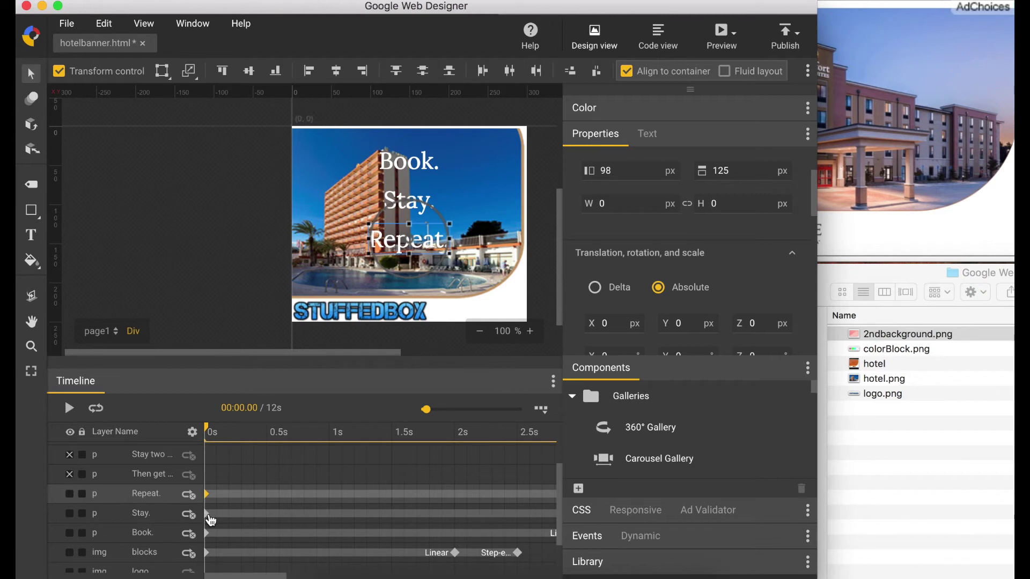
{"action": "left_click", "coordinate": [212, 518]}
{"action": "left_click", "coordinate": [211, 535]}
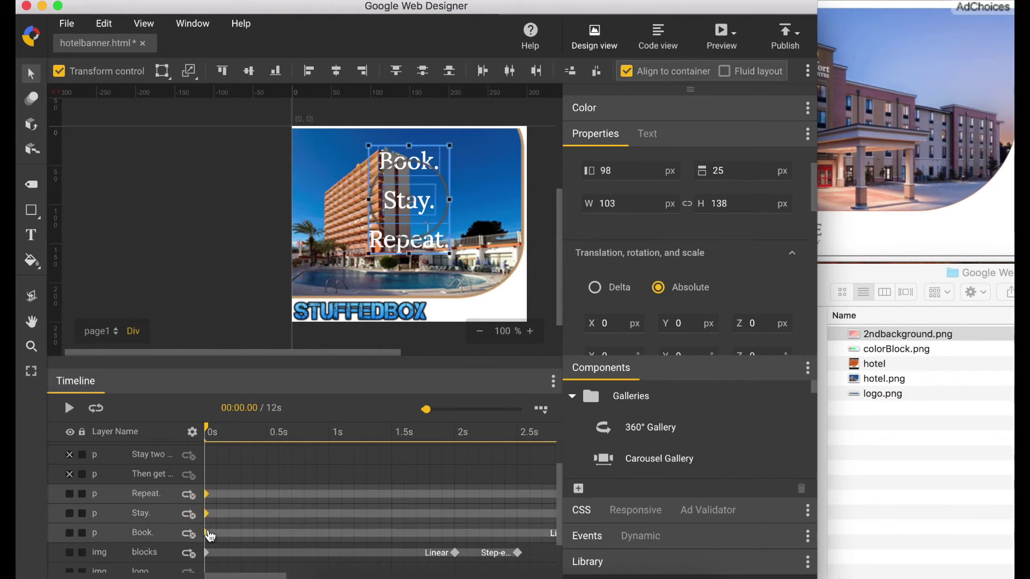
{"action": "right_click", "coordinate": [210, 535]}
{"action": "left_click", "coordinate": [255, 488]}
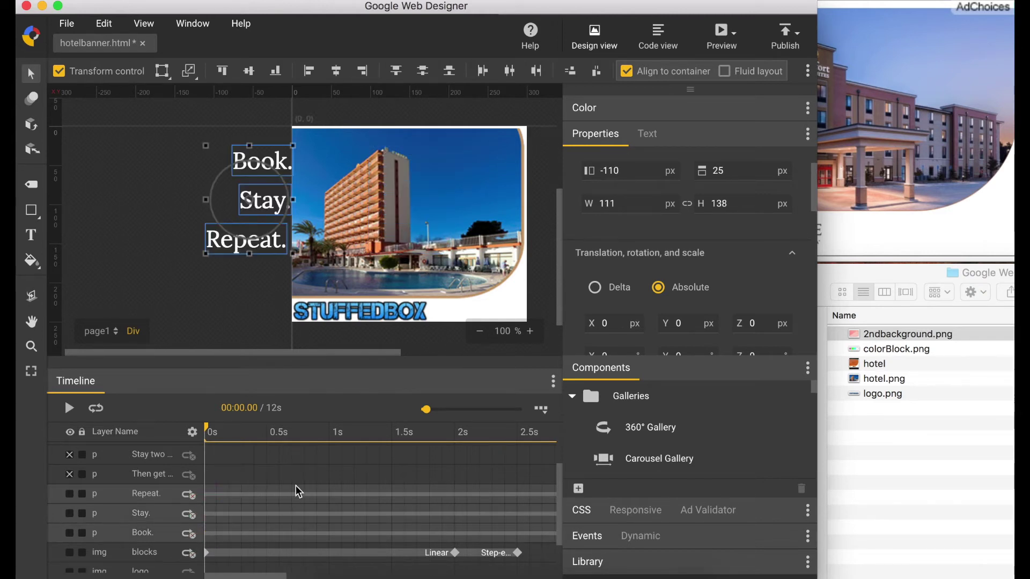
- Insert a keyframe at 5 s on each of the "Repeat.", "Stay." and "Book." text layers
{"action": "scroll", "coordinate": [307, 496], "scroll_direction": "right", "scroll_amount": 10}
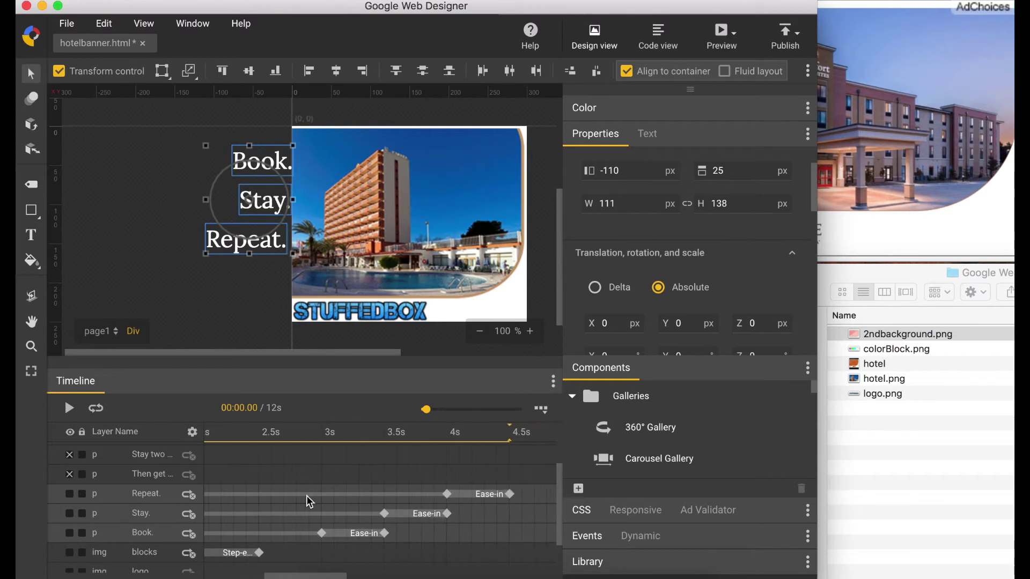
{"action": "scroll", "coordinate": [313, 497], "scroll_direction": "right", "scroll_amount": 3}
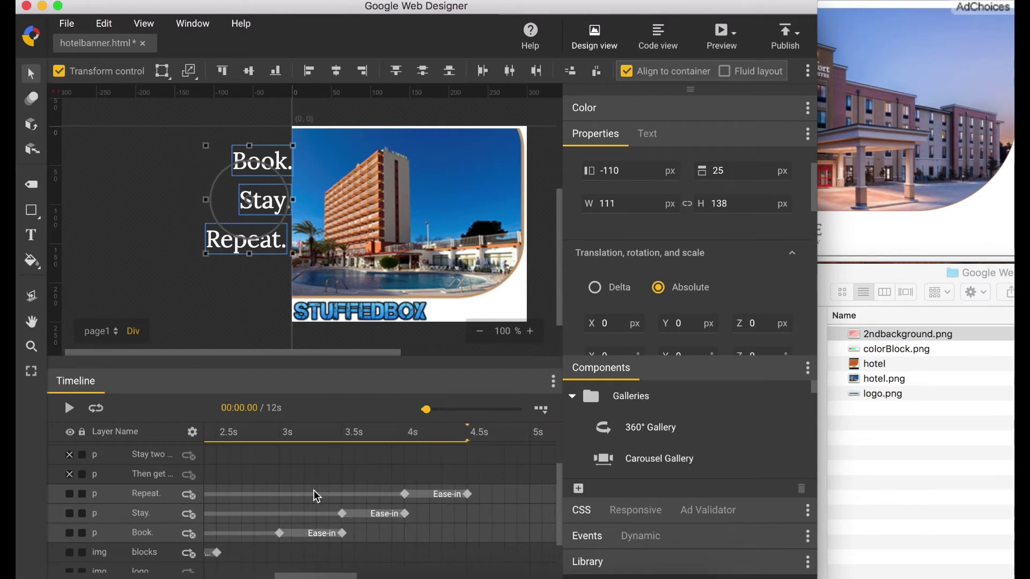
{"action": "scroll", "coordinate": [449, 505], "scroll_direction": "right", "scroll_amount": 4}
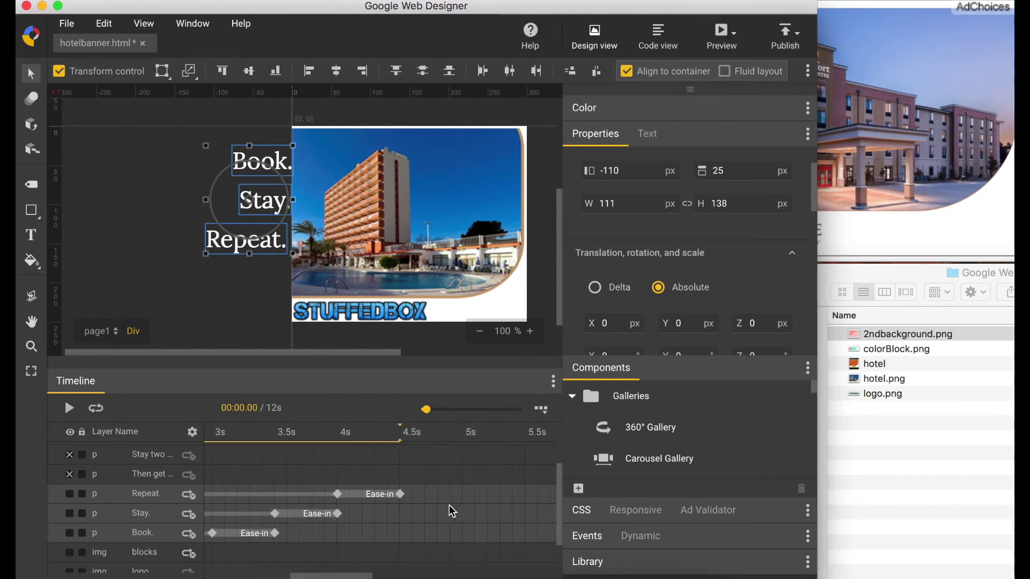
{"action": "left_click", "coordinate": [453, 494]}
{"action": "right_click", "coordinate": [453, 495]}
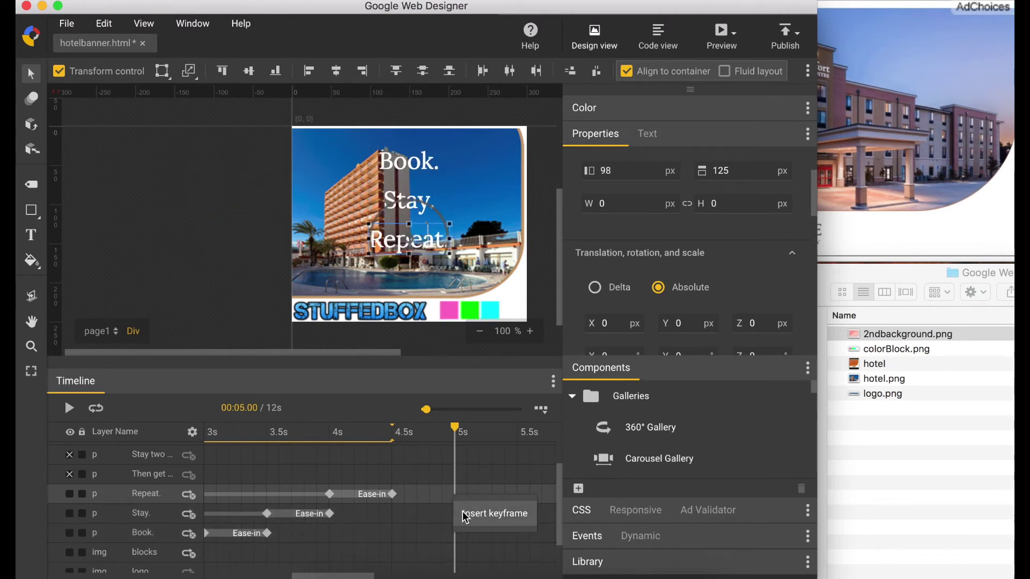
{"action": "left_click", "coordinate": [462, 513]}
{"action": "left_click", "coordinate": [457, 513]}
{"action": "right_click", "coordinate": [457, 514]}
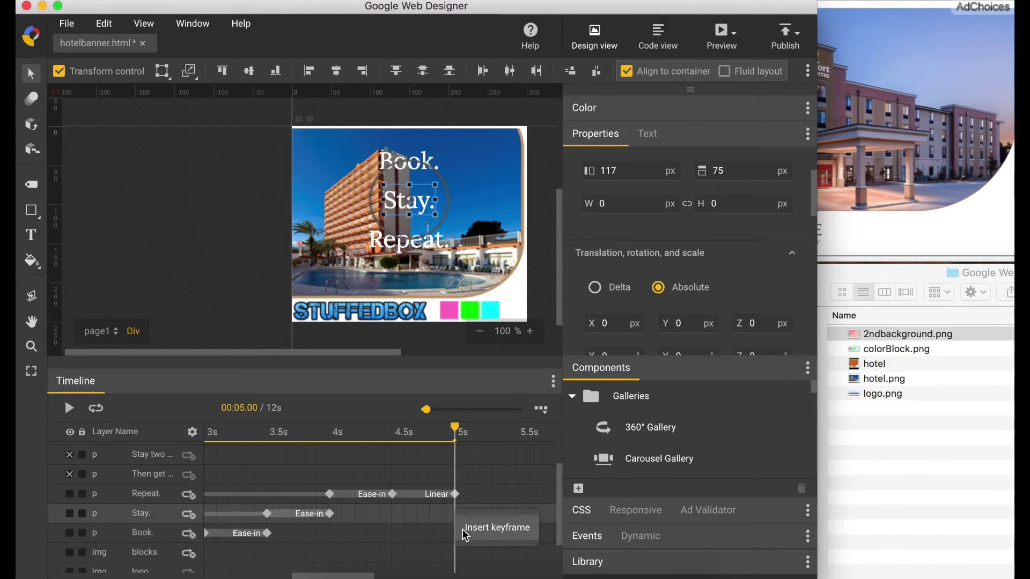
{"action": "left_click", "coordinate": [462, 529]}
{"action": "left_click", "coordinate": [457, 533]}
{"action": "right_click", "coordinate": [456, 534]}
{"action": "left_click", "coordinate": [474, 562]}
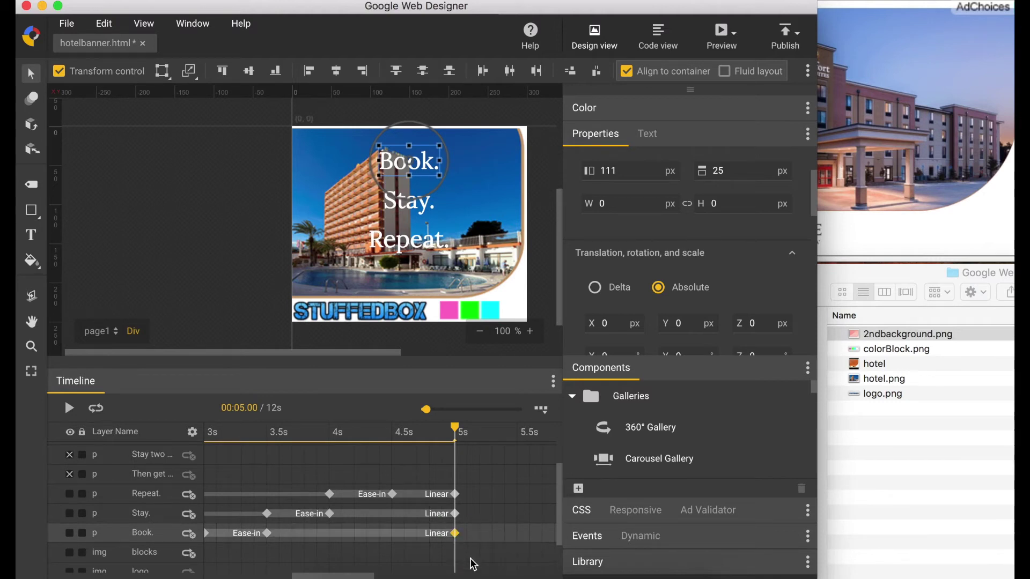
- Insert a keyframe at 5.5 s on each of the "Repeat.", "Stay." and "Book." text layers
{"action": "scroll", "coordinate": [474, 504], "scroll_direction": "right", "scroll_amount": 3}
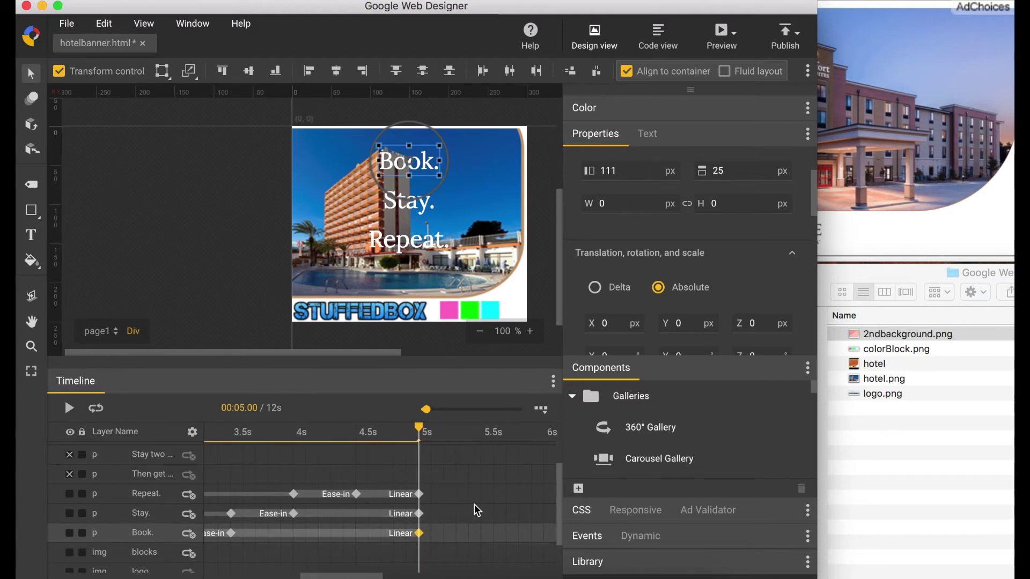
{"action": "left_click", "coordinate": [460, 494]}
{"action": "right_click", "coordinate": [463, 500]}
{"action": "left_click", "coordinate": [471, 518]}
{"action": "left_click", "coordinate": [461, 515]}
{"action": "right_click", "coordinate": [462, 516]}
{"action": "left_click", "coordinate": [472, 536]}
{"action": "left_click", "coordinate": [462, 533]}
{"action": "right_click", "coordinate": [459, 533]}
{"action": "left_click", "coordinate": [478, 559]}
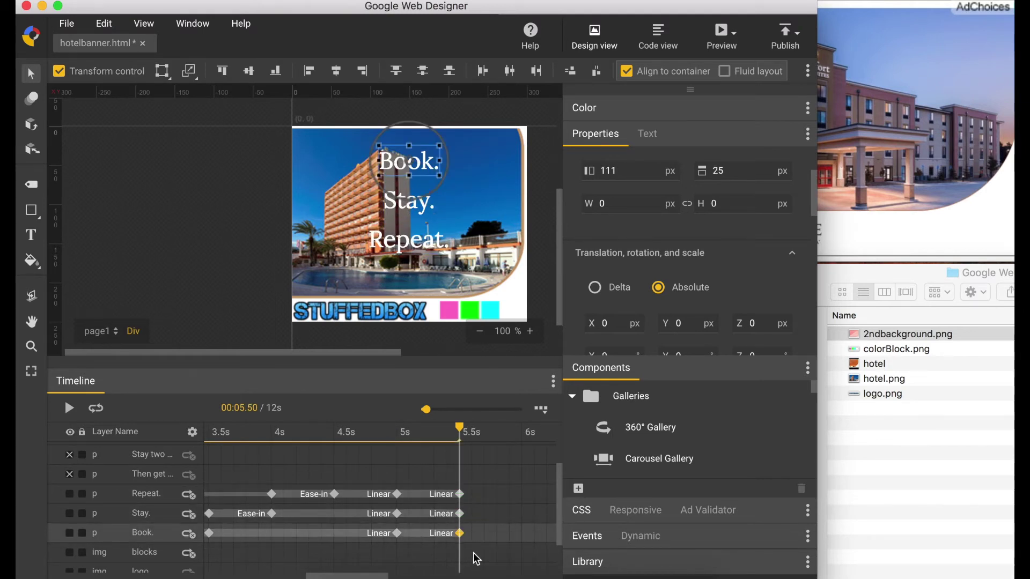
- Widen the program window and set the left position of all three text layers to 300 px at their 5.5 s keyframes
{"action": "left_click_drag", "start_coordinate": [819, 333], "coordinate": [959, 333]}
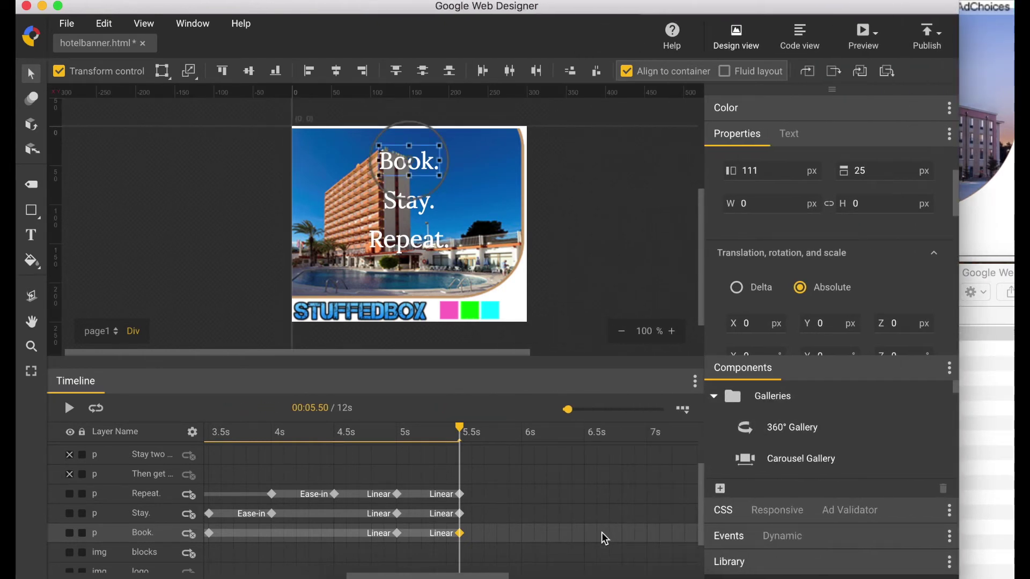
{"action": "left_click", "coordinate": [461, 496], "text": "shift"}
{"action": "left_click", "coordinate": [461, 515], "text": "shift"}
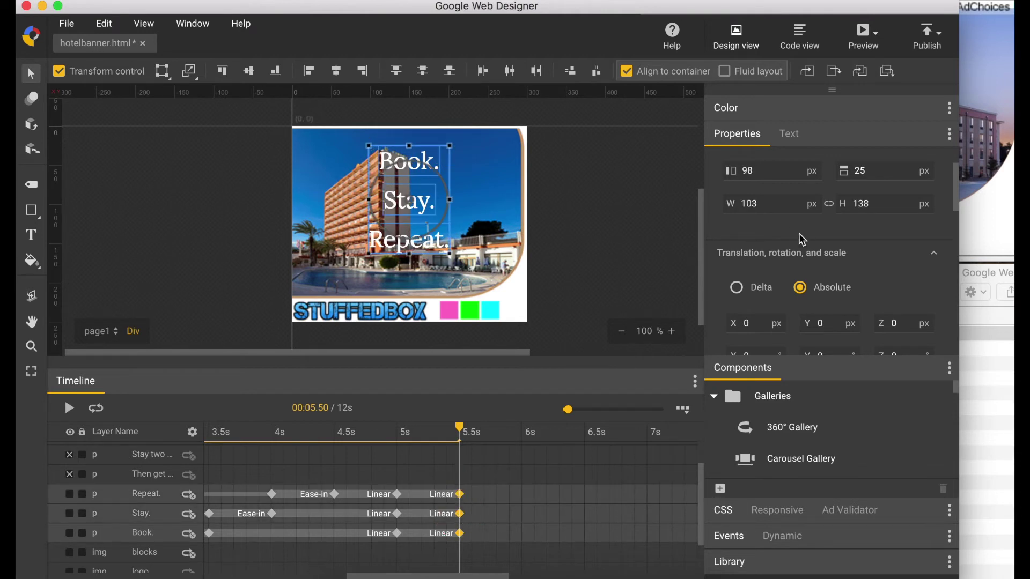
{"action": "scroll", "coordinate": [801, 237], "scroll_direction": "up", "scroll_amount": 3}
{"action": "double_click", "coordinate": [786, 246]}
{"action": "type", "text": "300"}
{"action": "key", "text": "Tab"}
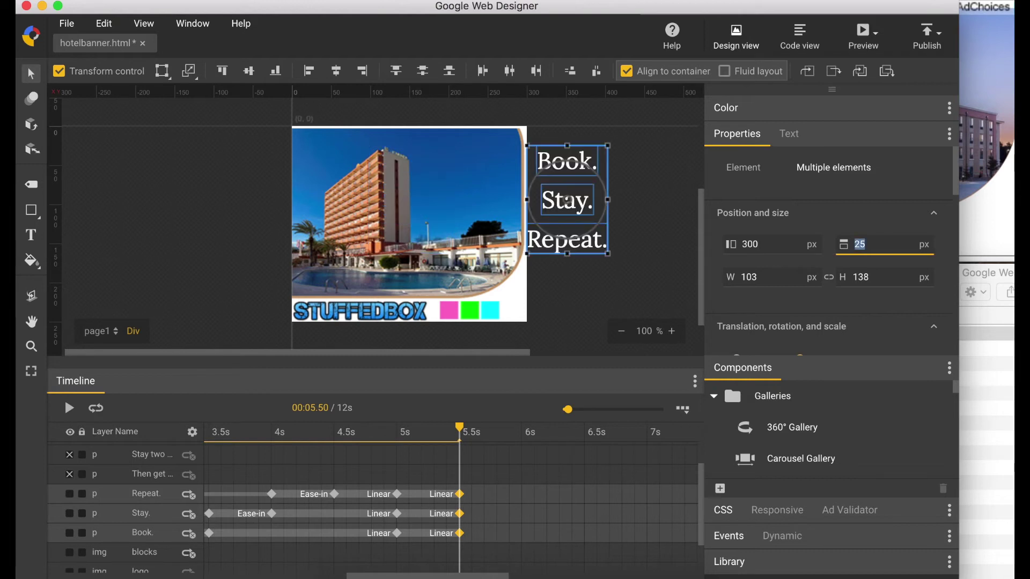
{"action": "mouse_move", "coordinate": [467, 427]}
{"action": "left_mouse_down"}
{"action": "mouse_move", "coordinate": [299, 432]}
{"action": "mouse_move", "coordinate": [462, 432]}
{"action": "left_mouse_up"}
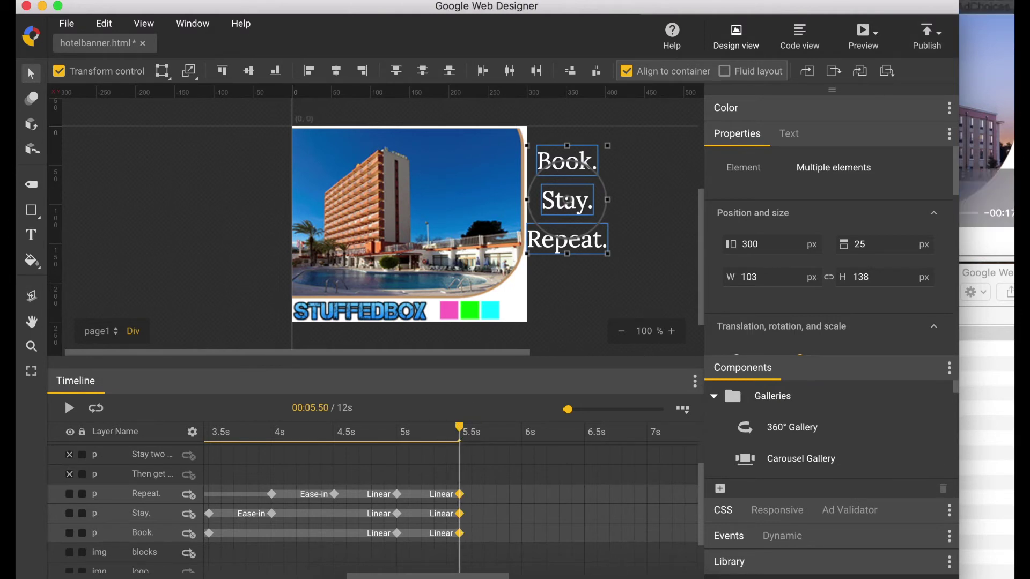
- Scrub the sample hotel video to about 5 s to check its text animation, and return to Google Web Designer
{"action": "left_click", "coordinate": [987, 203]}
{"action": "left_click_drag", "start_coordinate": [789, 217], "coordinate": [842, 213]}
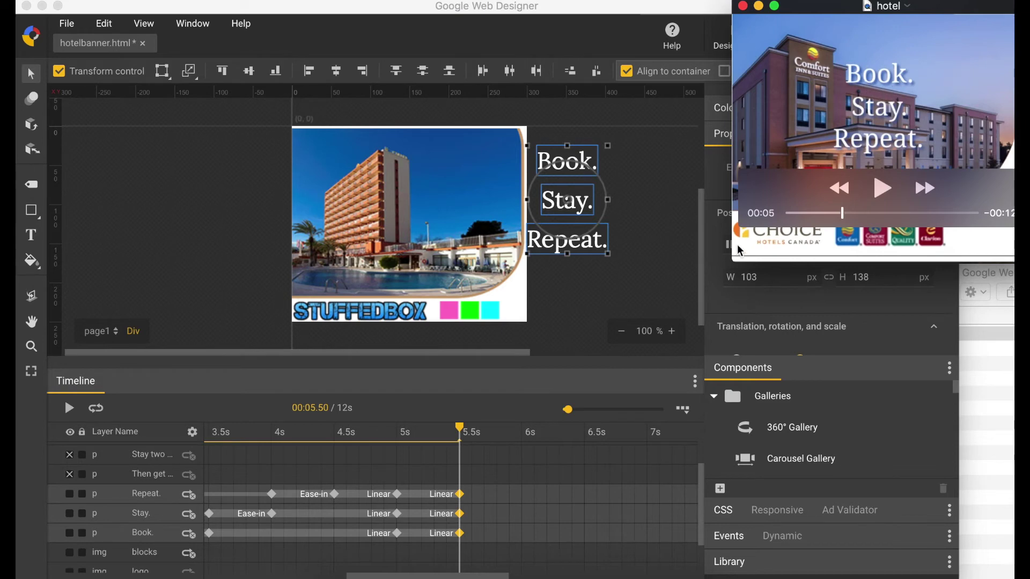
{"action": "left_click", "coordinate": [568, 314]}
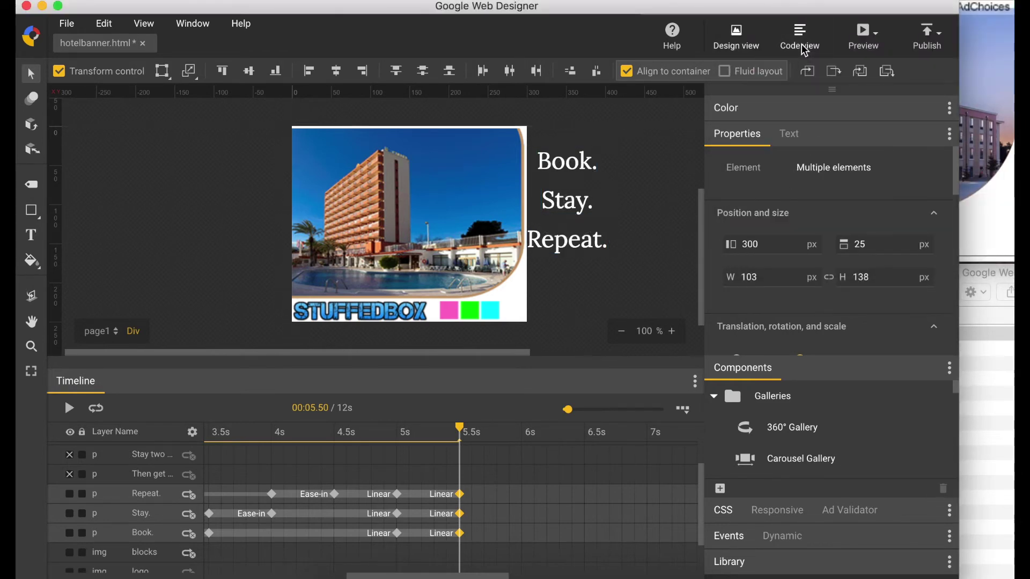
- Add "text-shadow: rgb(0,0,0) 2px 2px;" to the p rule in the gwd-text-style CSS code, and return to the design view
{"action": "left_click", "coordinate": [802, 44]}
{"action": "scroll", "coordinate": [508, 231], "scroll_direction": "up", "scroll_amount": 20}
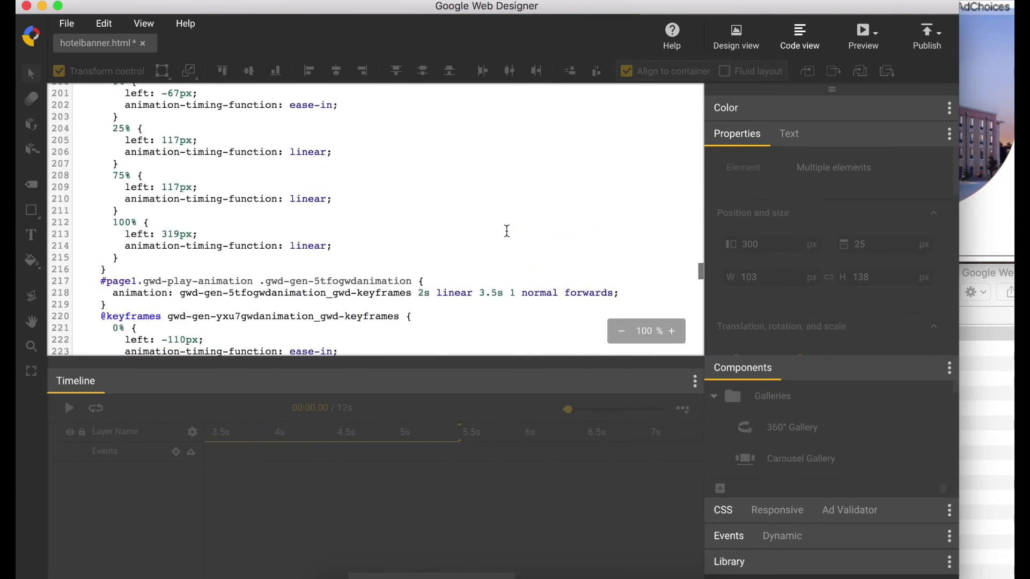
{"action": "scroll", "coordinate": [507, 231], "scroll_direction": "up", "scroll_amount": 20}
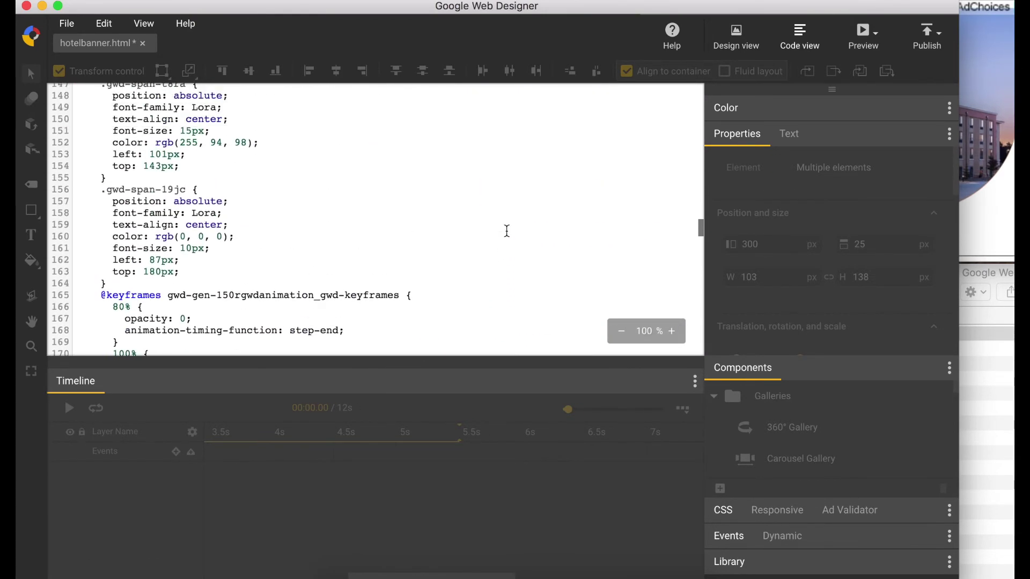
{"action": "scroll", "coordinate": [506, 230], "scroll_direction": "up", "scroll_amount": 20}
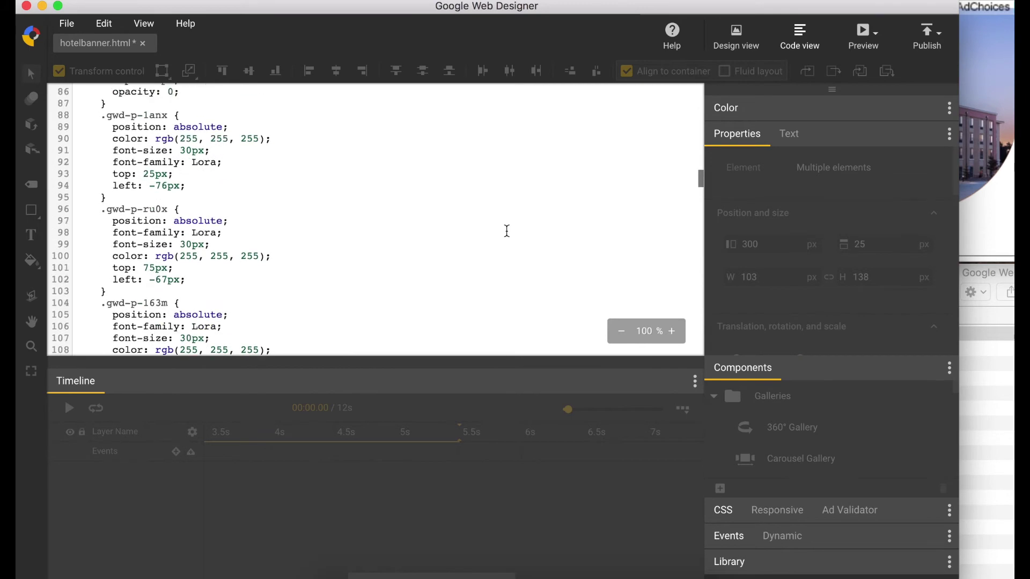
{"action": "scroll", "coordinate": [507, 231], "scroll_direction": "up", "scroll_amount": 4}
{"action": "left_click", "coordinate": [211, 169]}
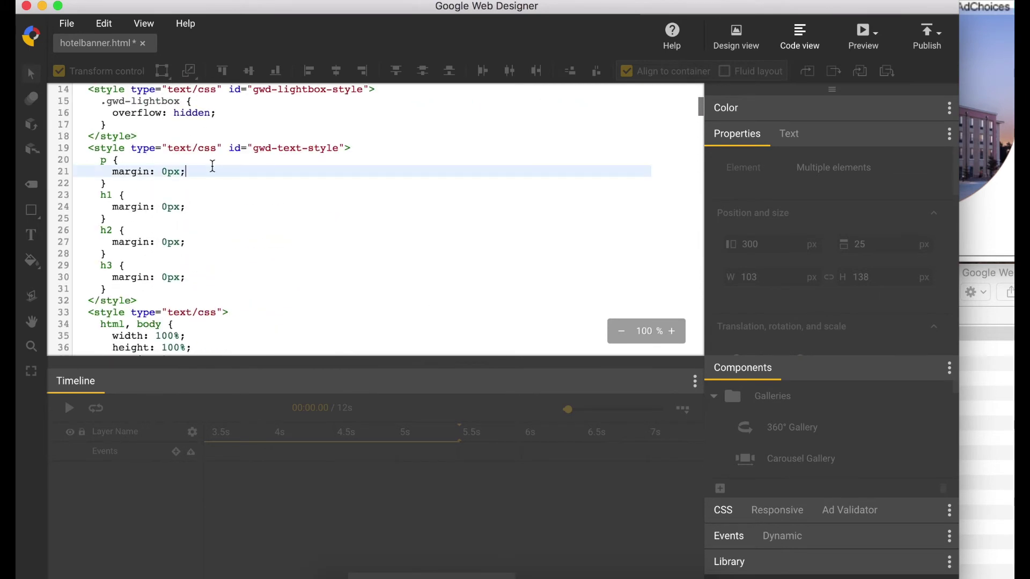
{"action": "key", "text": "Return"}
{"action": "type", "text": "text"}
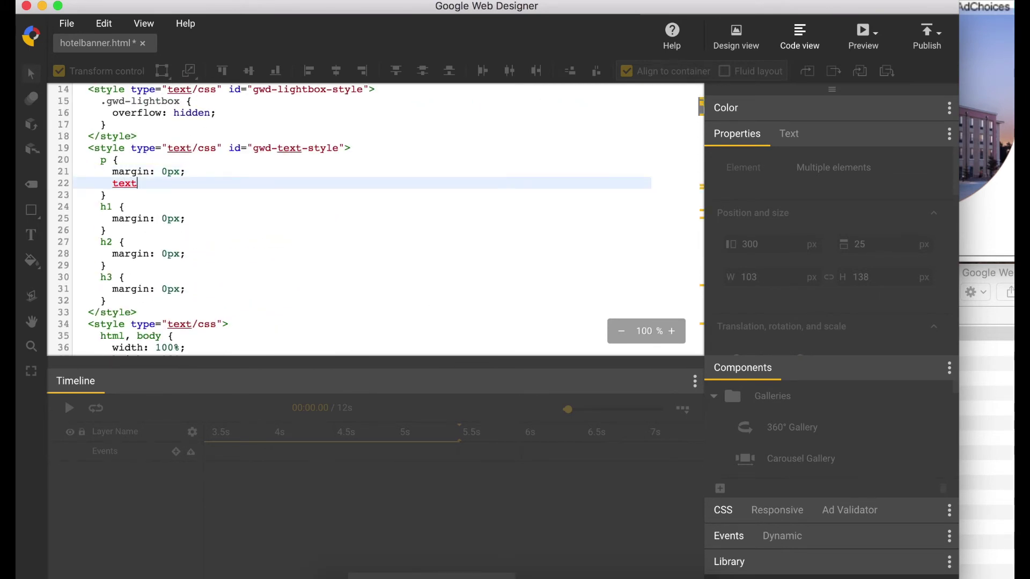
{"action": "type", "text": "-shadow"}
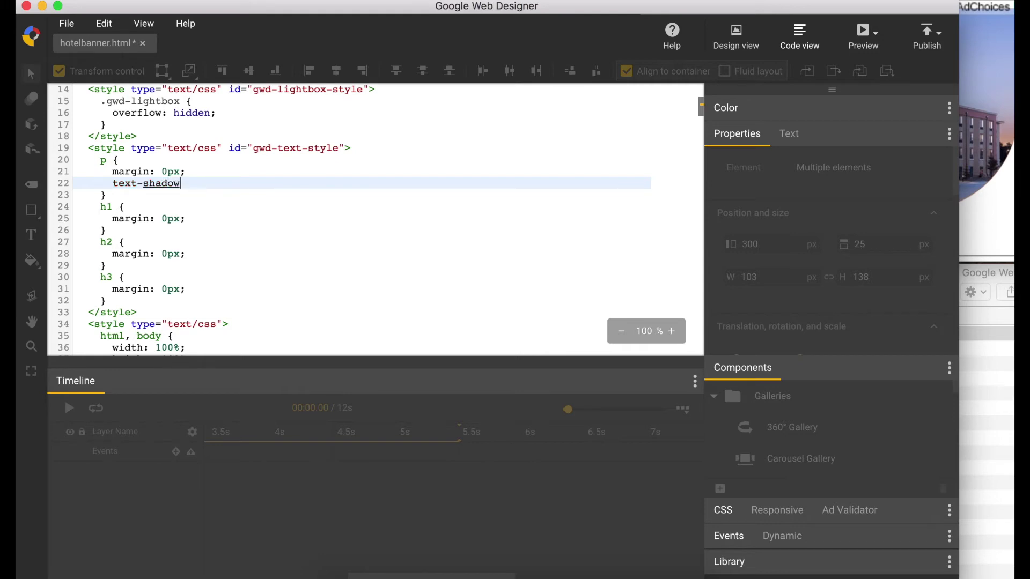
{"action": "type", "text": ": rgb(0,0,0) 2px 2px;"}
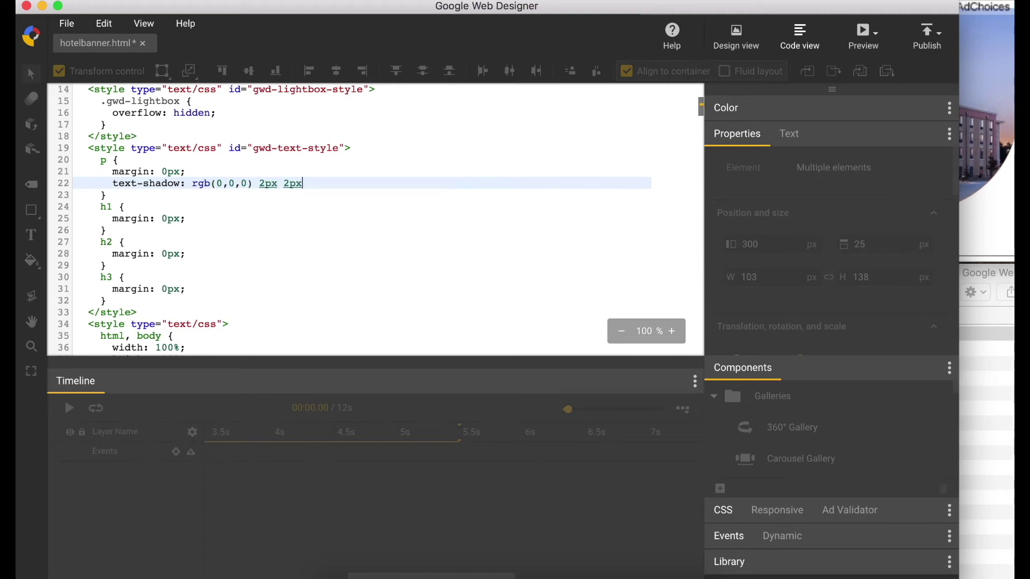
{"action": "double_click", "coordinate": [124, 254]}
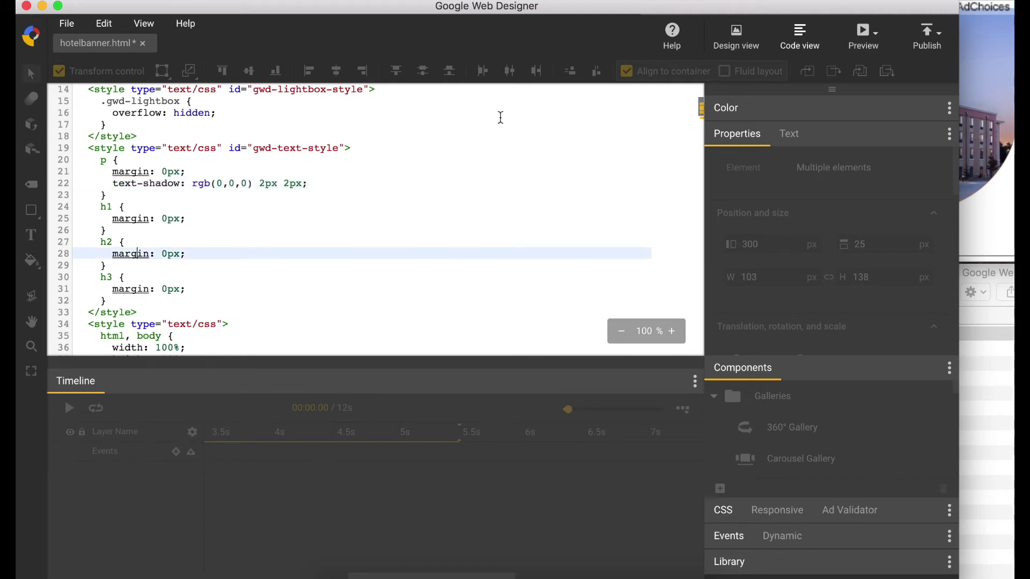
{"action": "left_click", "coordinate": [737, 32]}
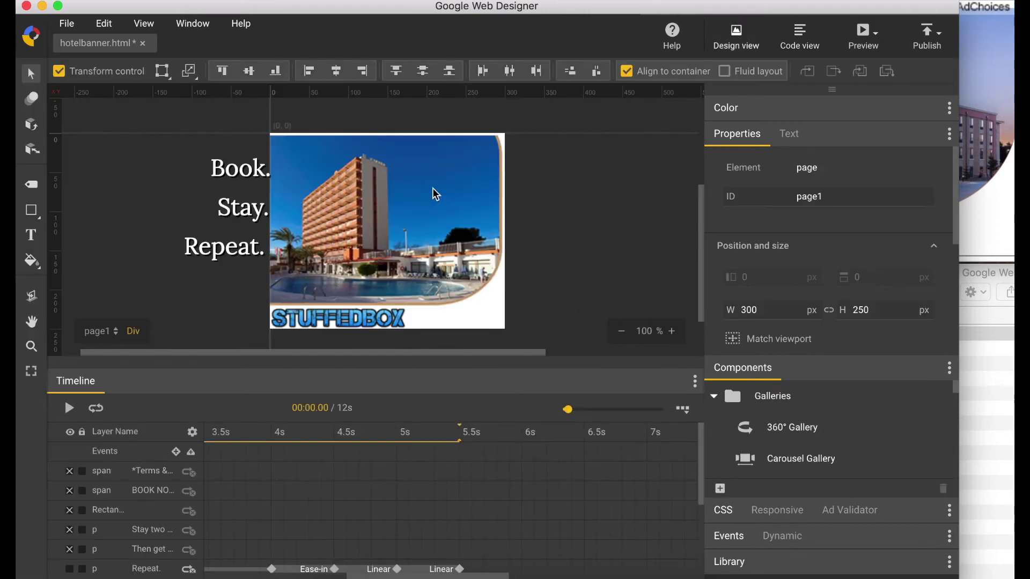
- Scrub the timeline up to 5.5 s to check the shadowed "Book.", "Stay." and "Repeat." texts
{"action": "scroll", "coordinate": [357, 453], "scroll_direction": "left", "scroll_amount": 3}
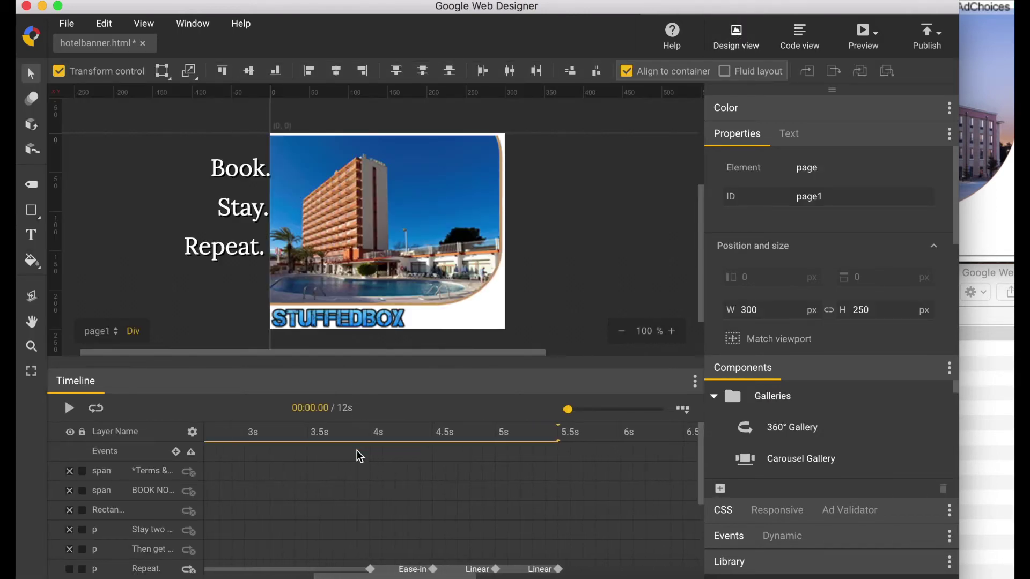
{"action": "scroll", "coordinate": [359, 456], "scroll_direction": "down", "scroll_amount": 3}
{"action": "left_click", "coordinate": [467, 449]}
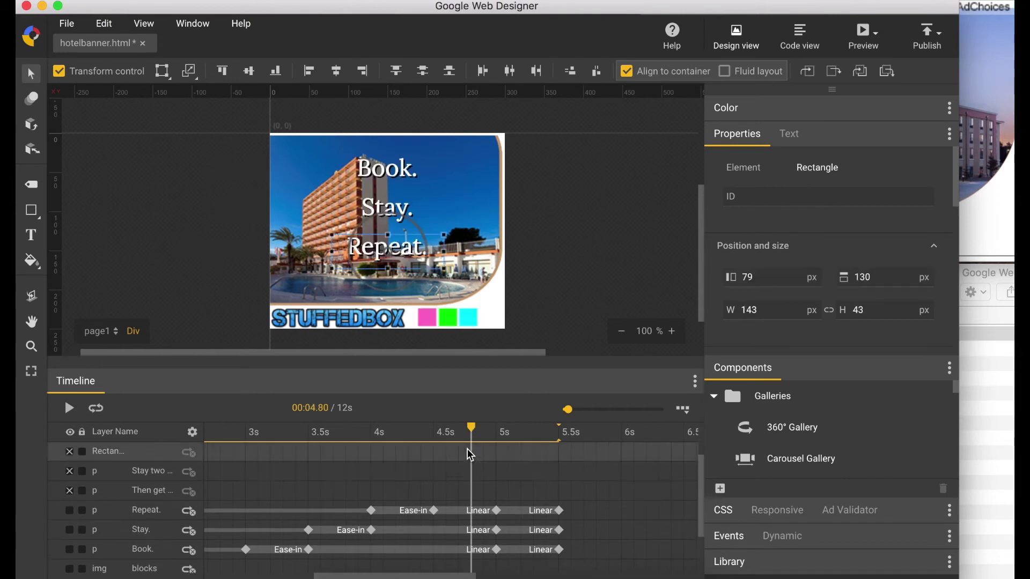
{"action": "left_click", "coordinate": [468, 440]}
{"action": "left_click_drag", "start_coordinate": [442, 440], "coordinate": [557, 450]}
- Insert keyframes at 5 s and 5.5 s on the hotel image layer
{"action": "scroll", "coordinate": [548, 531], "scroll_direction": "down", "scroll_amount": 3}
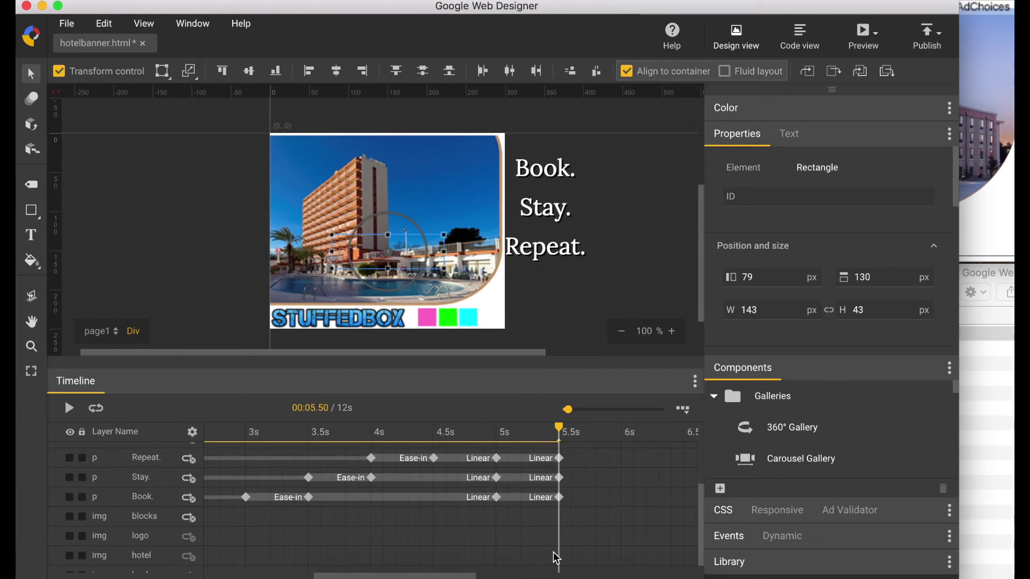
{"action": "left_click", "coordinate": [495, 556]}
{"action": "right_click", "coordinate": [498, 559]}
{"action": "left_click", "coordinate": [523, 539]}
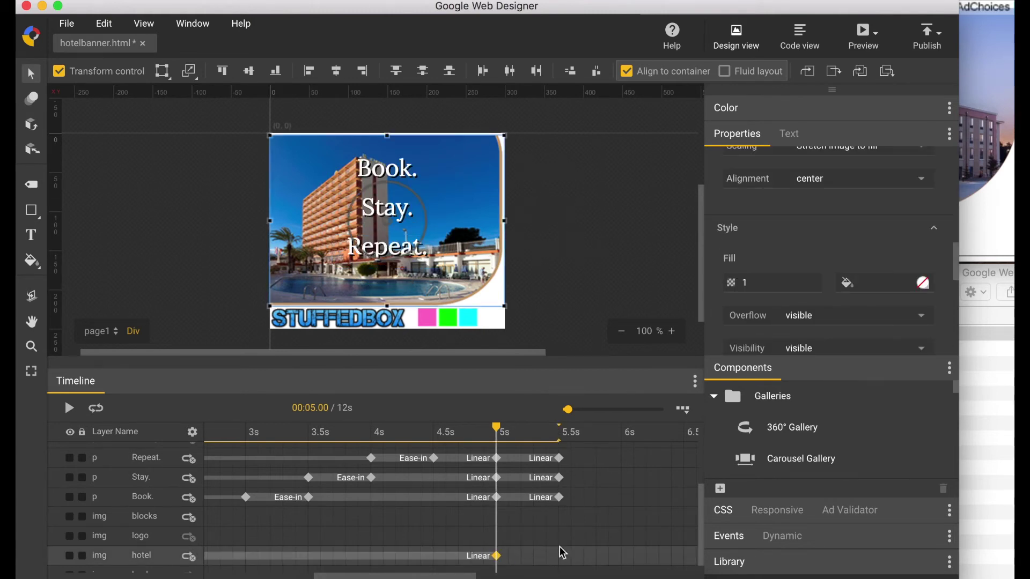
{"action": "left_click", "coordinate": [562, 563]}
{"action": "right_click", "coordinate": [559, 557]}
{"action": "left_click", "coordinate": [583, 537]}
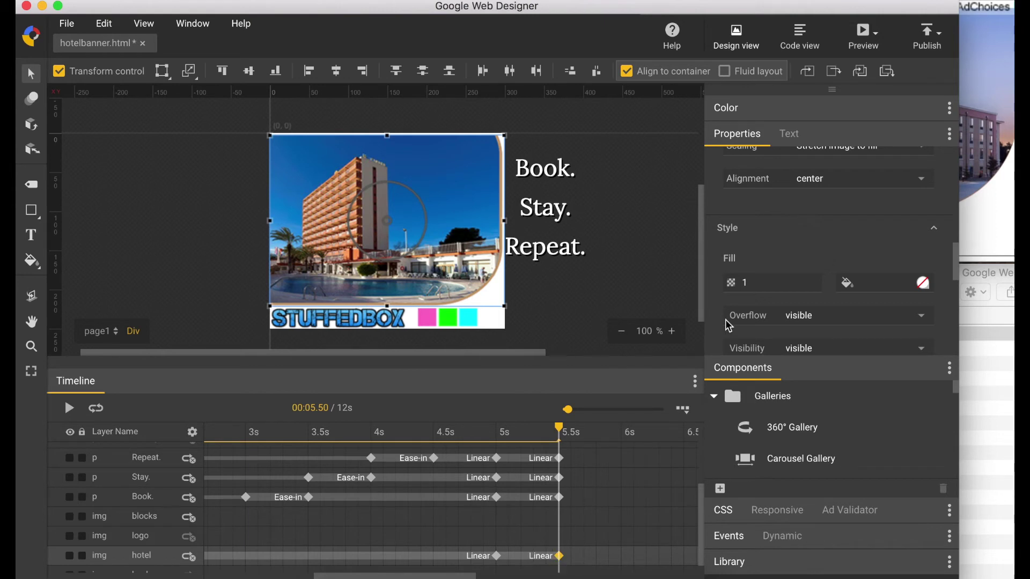
- Set the hotel image's opacity to 0 at its 5.5 s keyframe and scrub over the fade to check it
{"action": "left_click", "coordinate": [767, 280]}
{"action": "type", "text": "0"}
{"action": "key", "text": "Tab"}
{"action": "left_click", "coordinate": [550, 429]}
{"action": "mouse_move", "coordinate": [550, 429]}
{"action": "left_mouse_down"}
{"action": "mouse_move", "coordinate": [442, 430]}
{"action": "mouse_move", "coordinate": [563, 432]}
{"action": "left_mouse_up"}
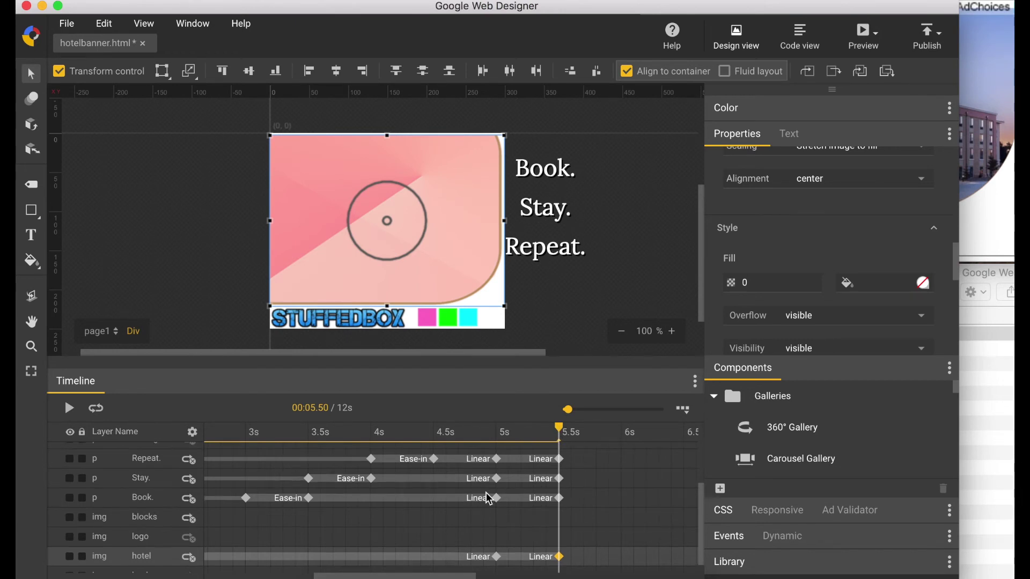
- Unhide the "Then get enough points to redeem for a free night" text layer and insert keyframes on it at 5 s and 5.8 s
{"action": "scroll", "coordinate": [489, 499], "scroll_direction": "up", "scroll_amount": 4}
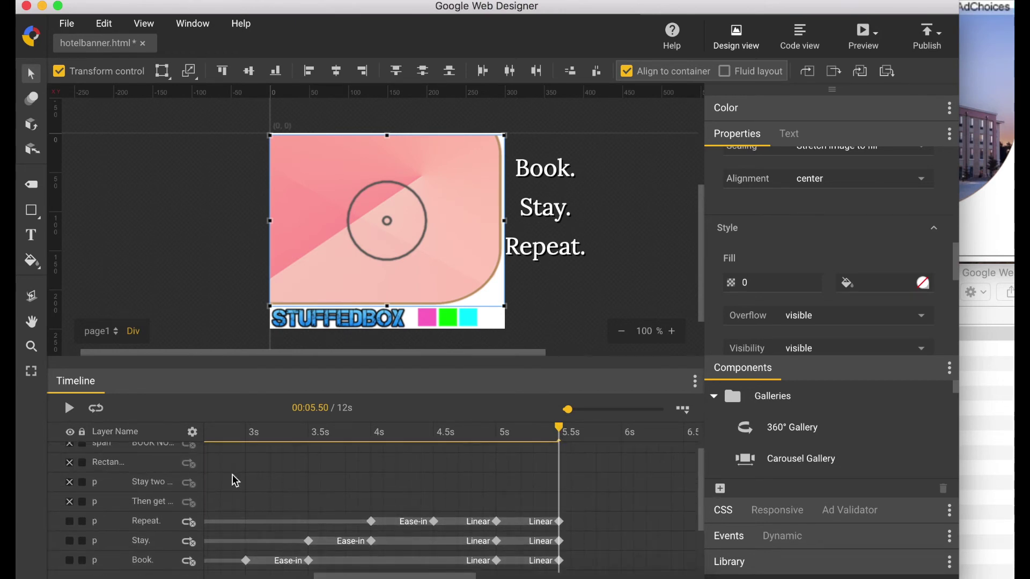
{"action": "left_click", "coordinate": [70, 502]}
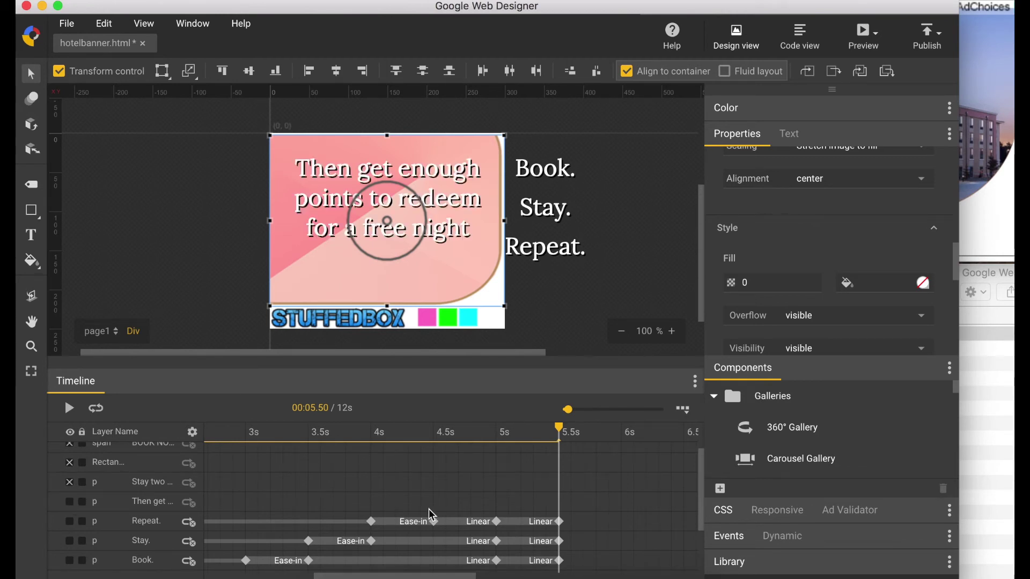
{"action": "left_click", "coordinate": [496, 503]}
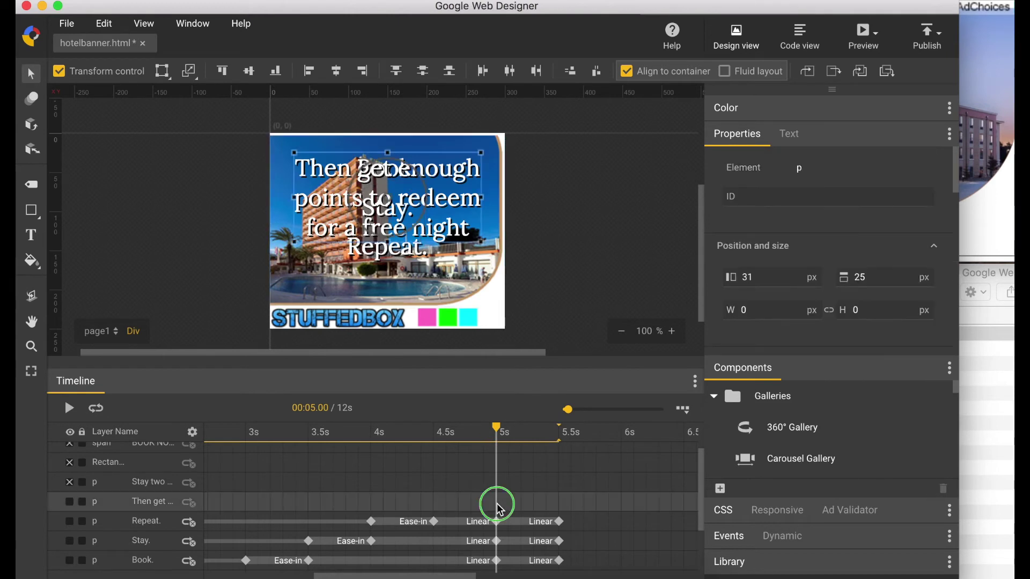
{"action": "key", "text": "F6"}
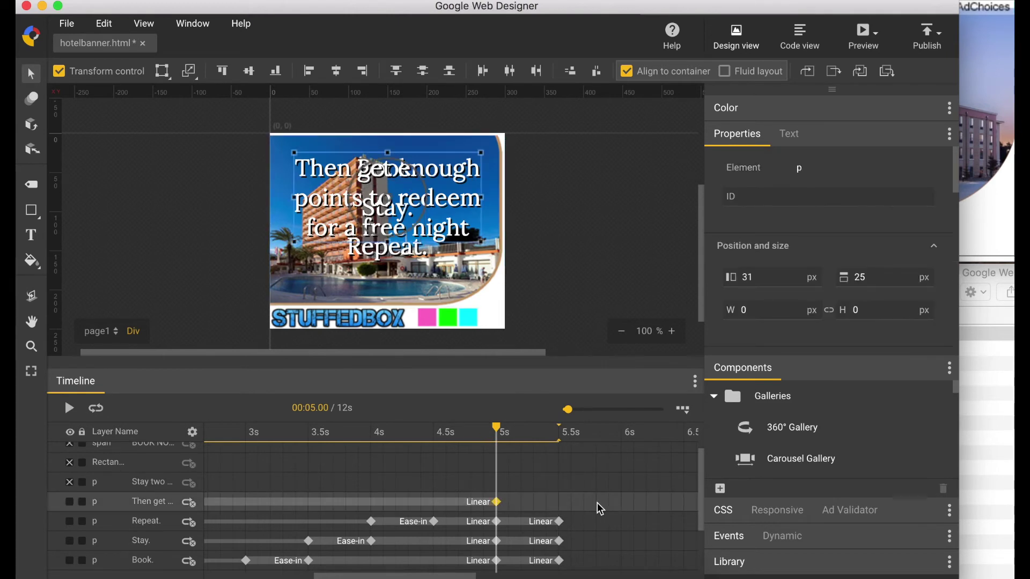
{"action": "left_click", "coordinate": [597, 503]}
{"action": "right_click", "coordinate": [599, 509]}
{"action": "left_click", "coordinate": [609, 528]}
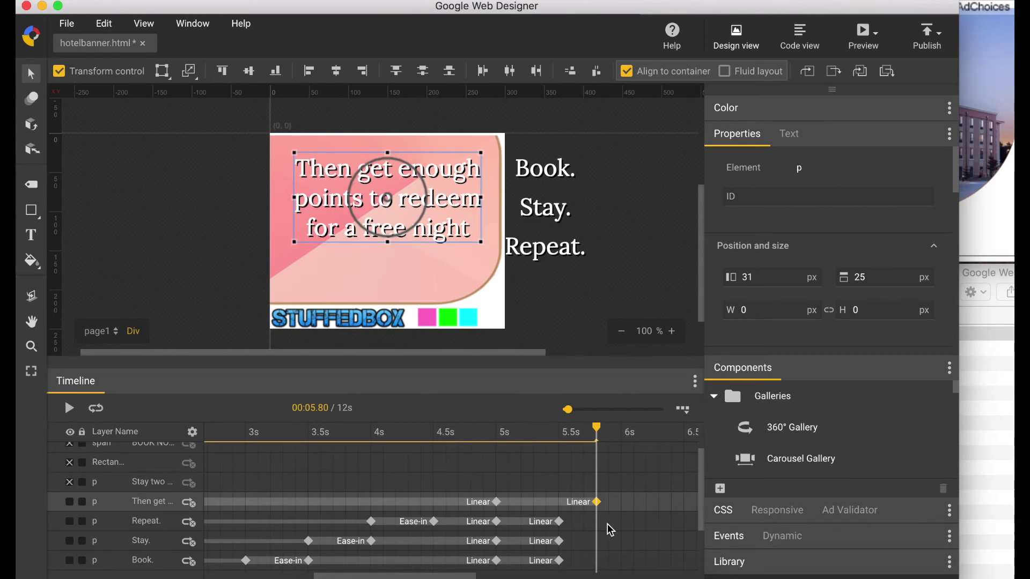
- Hide the "Repeat.", "Stay." and "Book." layers, and set the "Then get enough" text's left position to -237 px at its 5 s keyframe
{"action": "left_click", "coordinate": [496, 503]}
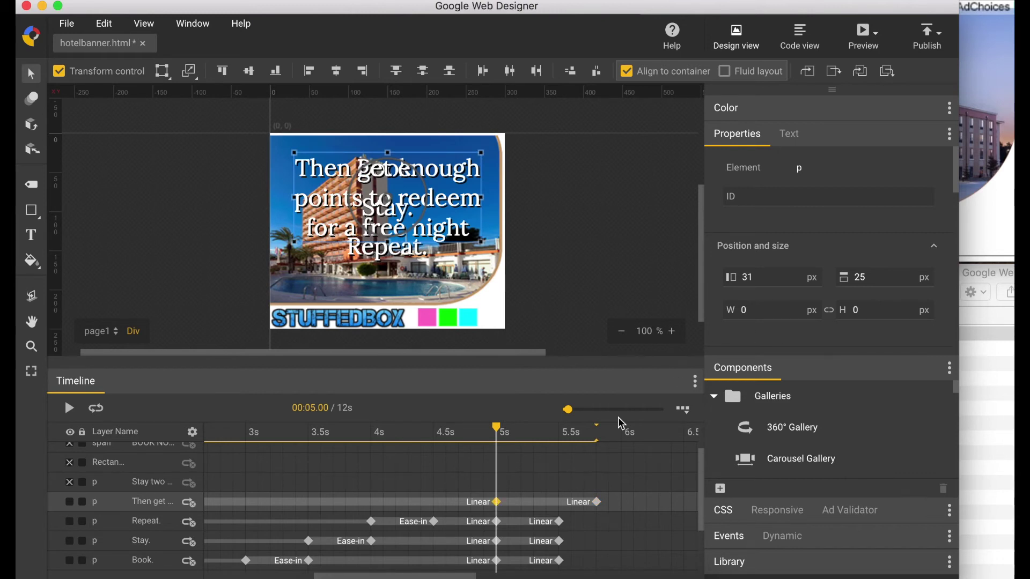
{"action": "left_click", "coordinate": [70, 522]}
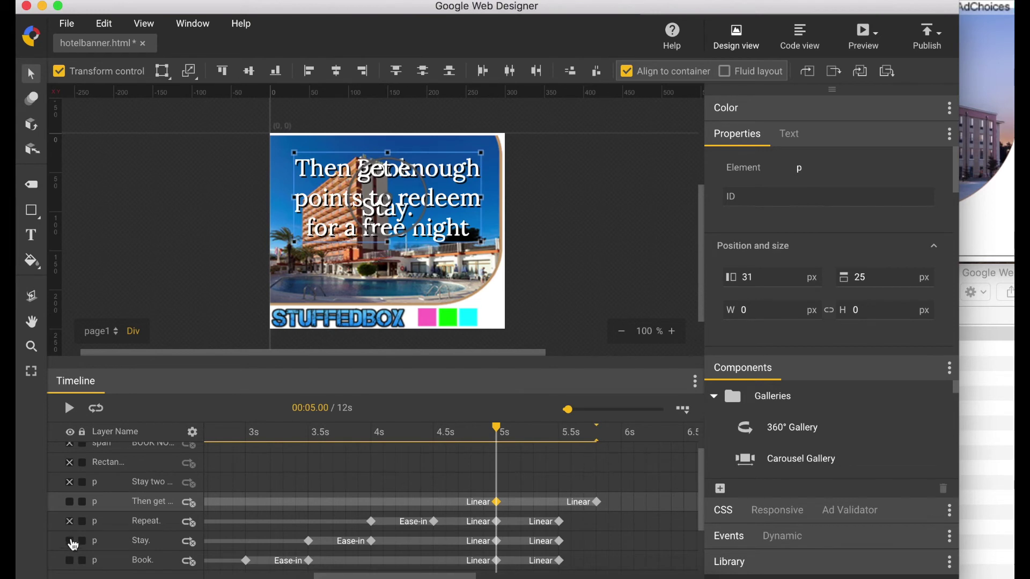
{"action": "left_click", "coordinate": [72, 541]}
{"action": "left_click", "coordinate": [70, 561]}
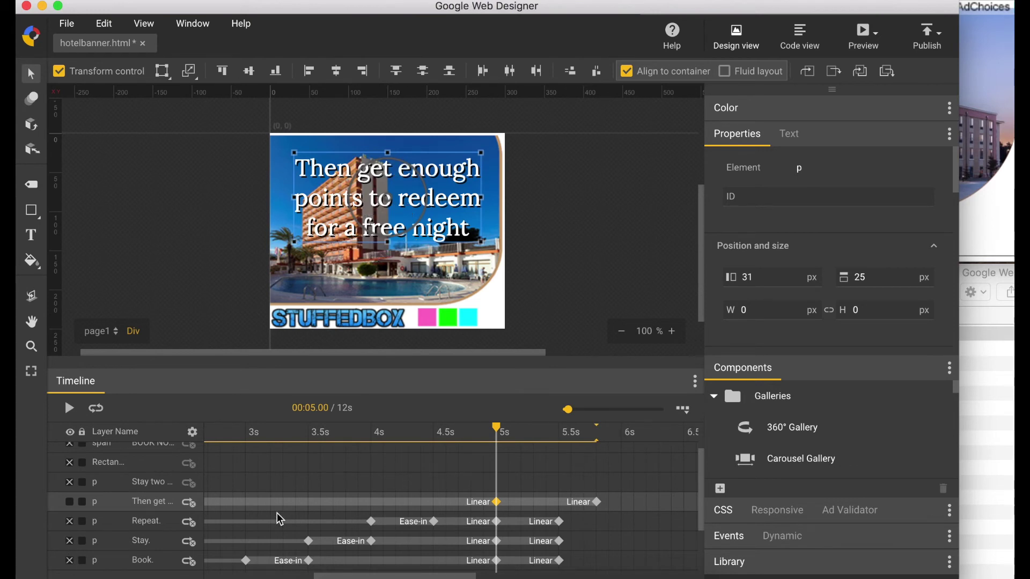
{"action": "left_click", "coordinate": [767, 277]}
{"action": "type", "text": "-237"}
{"action": "key", "text": "Tab"}
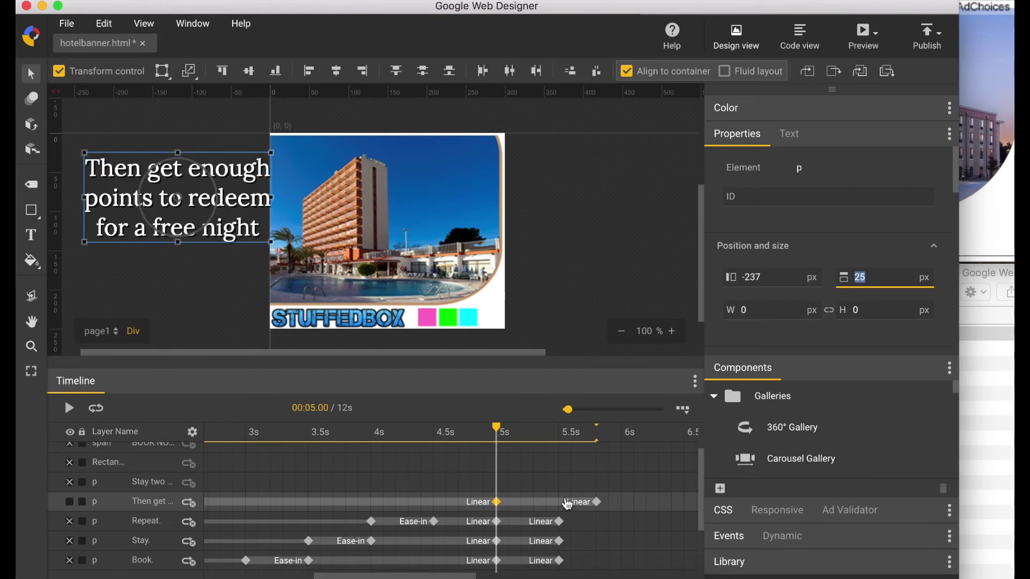
- Apply Ease-in easing to the "Then get enough" text's span between the 5 s and 5.8 s keyframes
{"action": "left_click", "coordinate": [565, 499]}
{"action": "left_click", "coordinate": [561, 501]}
{"action": "right_click", "coordinate": [564, 501]}
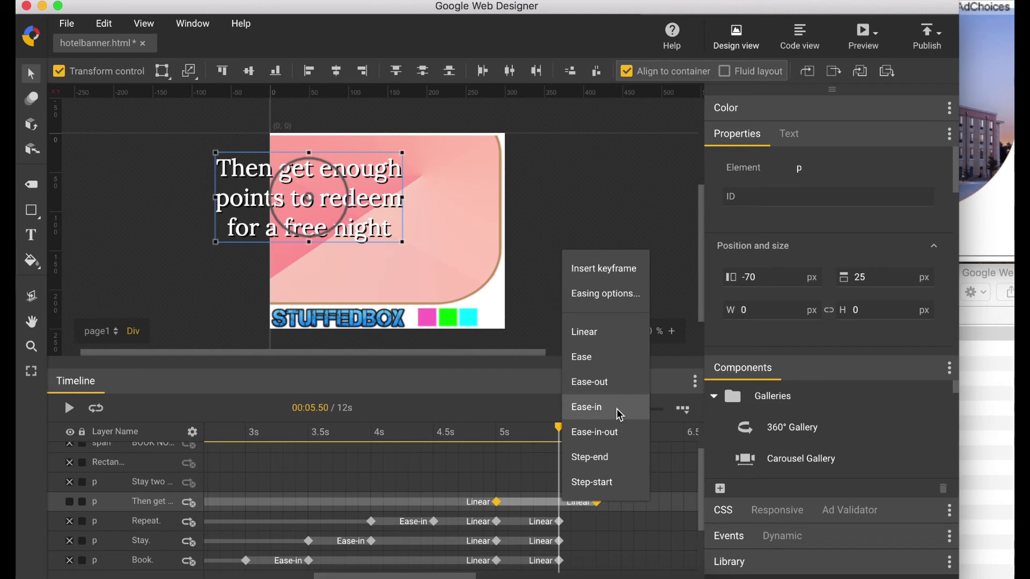
{"action": "left_click", "coordinate": [620, 414]}
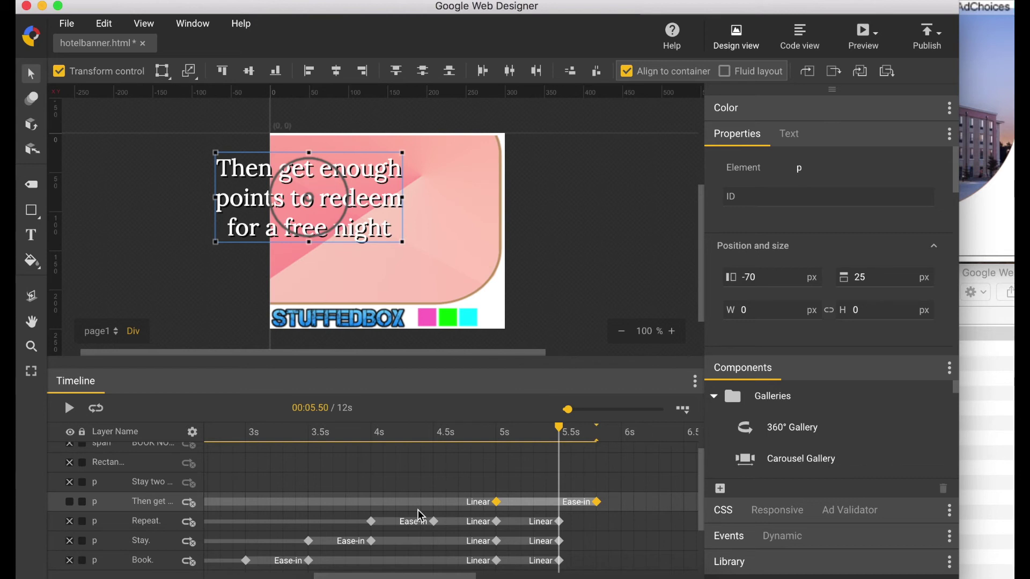
- Remove the 0 s keyframe from the "Then get enough" text layer
{"action": "scroll", "coordinate": [417, 509], "scroll_direction": "left", "scroll_amount": 5}
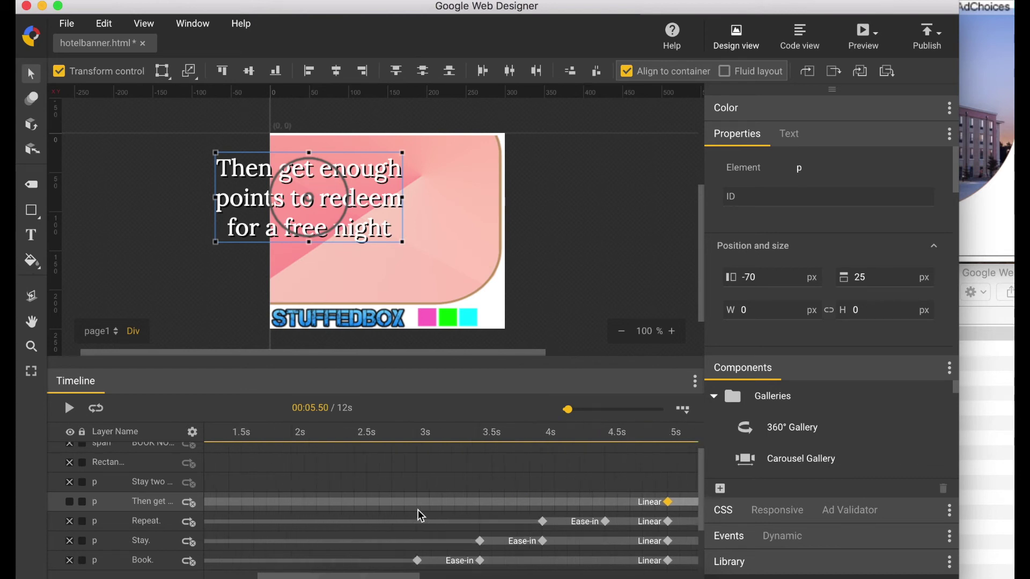
{"action": "left_click", "coordinate": [209, 502]}
{"action": "right_click", "coordinate": [208, 501]}
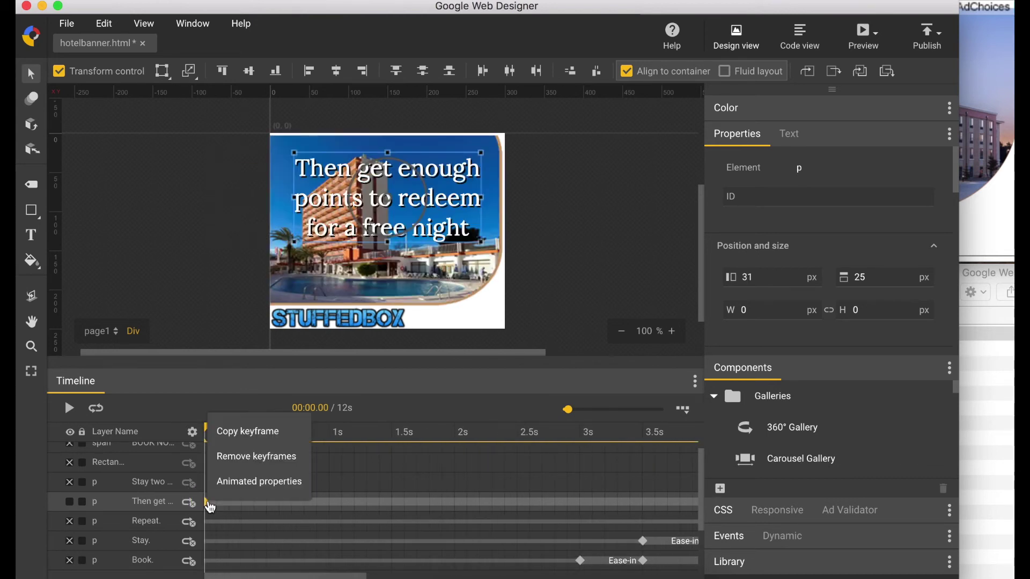
{"action": "left_click", "coordinate": [252, 456]}
- Insert keyframes at 7.6 s and 8 s on the "Then get enough" text layer
{"action": "scroll", "coordinate": [368, 533], "scroll_direction": "right", "scroll_amount": 10}
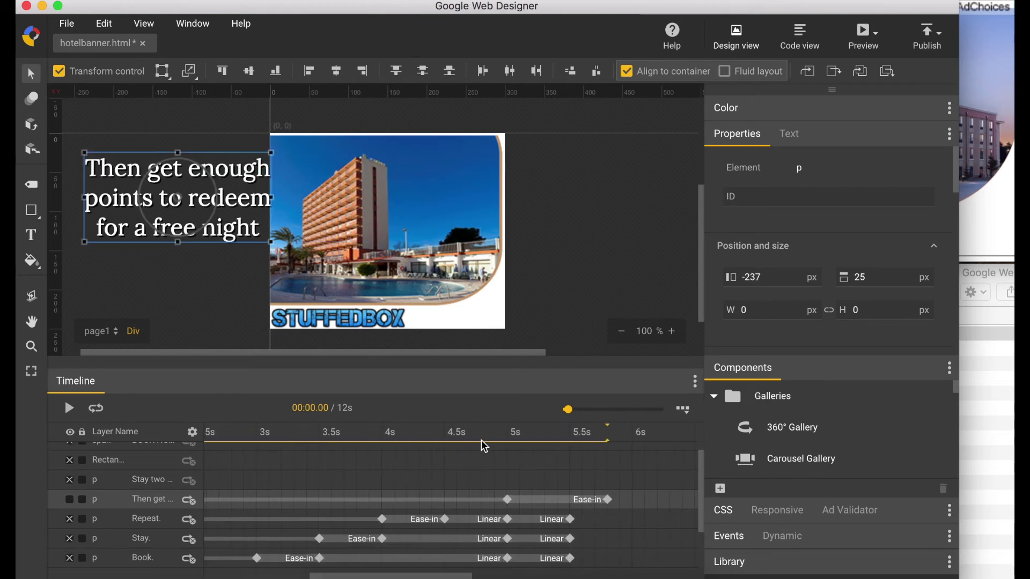
{"action": "left_click", "coordinate": [500, 432]}
{"action": "scroll", "coordinate": [609, 471], "scroll_direction": "right", "scroll_amount": 5}
{"action": "left_click_drag", "start_coordinate": [609, 471], "coordinate": [671, 497]}
{"action": "right_click", "coordinate": [670, 497]}
{"action": "left_click", "coordinate": [682, 518]}
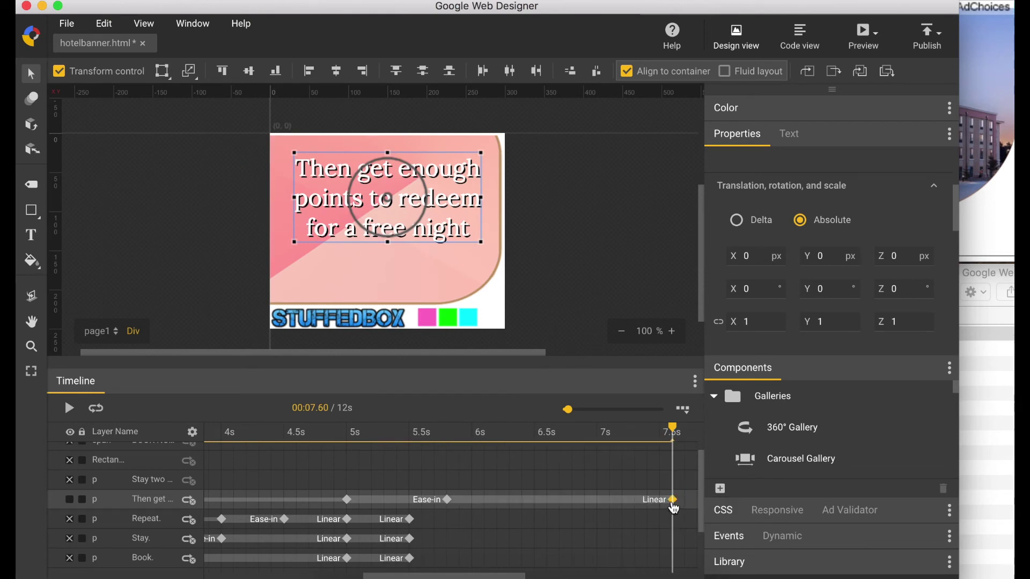
{"action": "scroll", "coordinate": [643, 510], "scroll_direction": "right", "scroll_amount": 3}
{"action": "left_click", "coordinate": [615, 503]}
{"action": "right_click", "coordinate": [615, 505]}
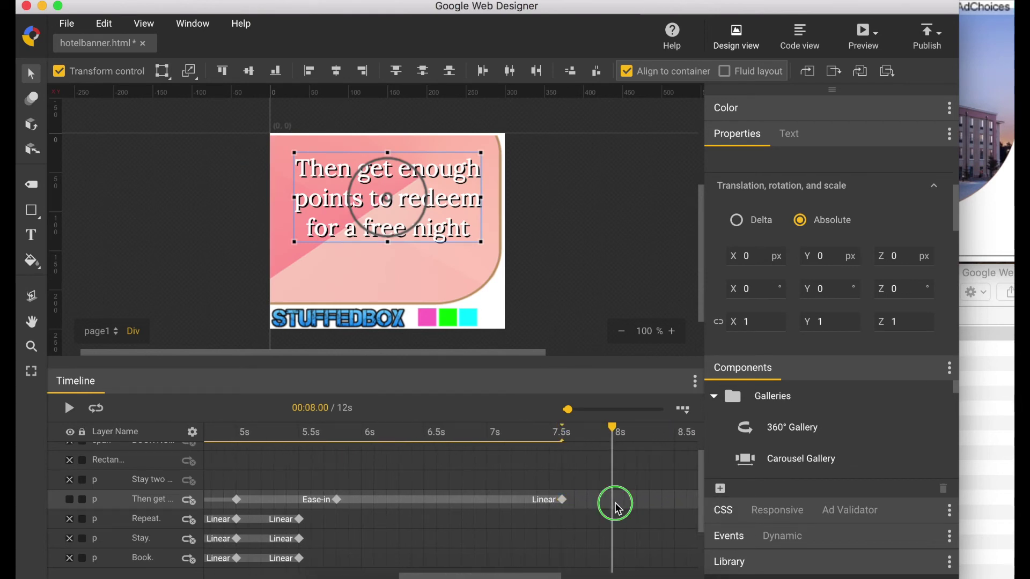
{"action": "left_click", "coordinate": [626, 521]}
- Set the "Then get enough" text's left position to 300 px and its width to 240 px at the 8 s keyframe
{"action": "scroll", "coordinate": [758, 239], "scroll_direction": "up", "scroll_amount": 3}
{"action": "left_click", "coordinate": [758, 225]}
{"action": "type", "text": "300"}
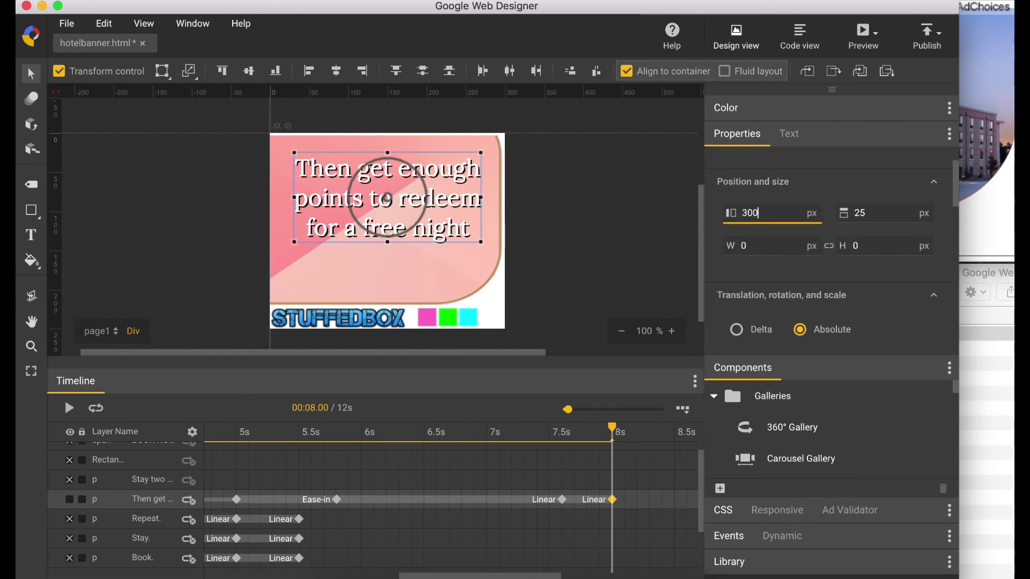
{"action": "key", "text": "Tab"}
{"action": "left_click", "coordinate": [750, 245]}
{"action": "type", "text": "240"}
{"action": "key", "text": "Tab"}
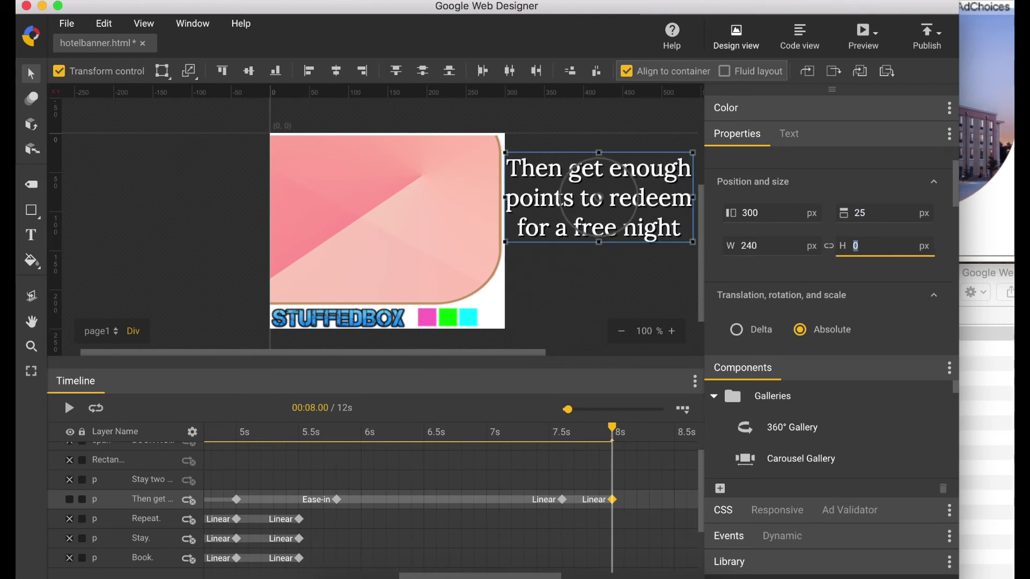
- Change the "Then get enough" text's format to Style change <span>
{"action": "left_click", "coordinate": [589, 504]}
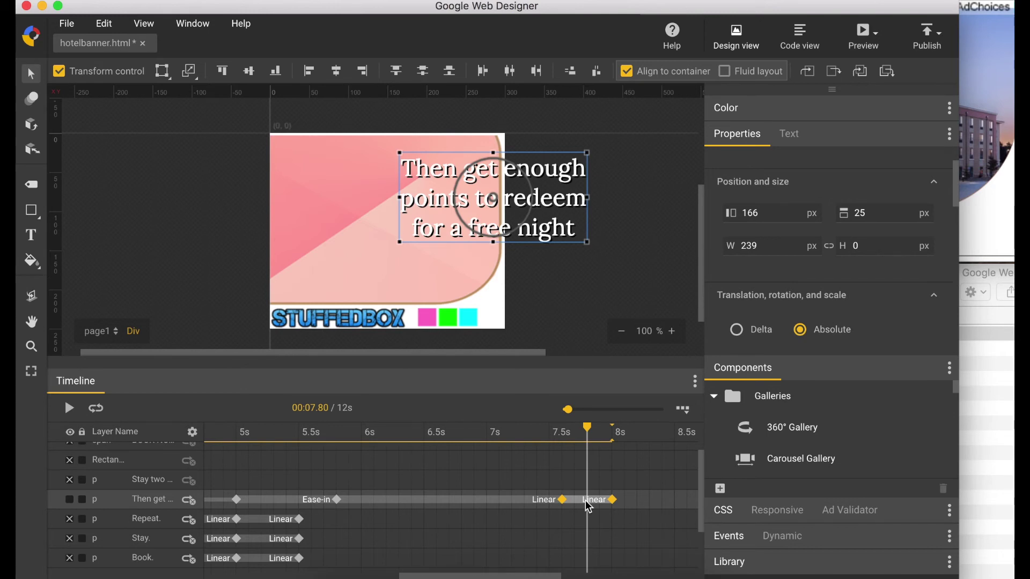
{"action": "left_click", "coordinate": [787, 142]}
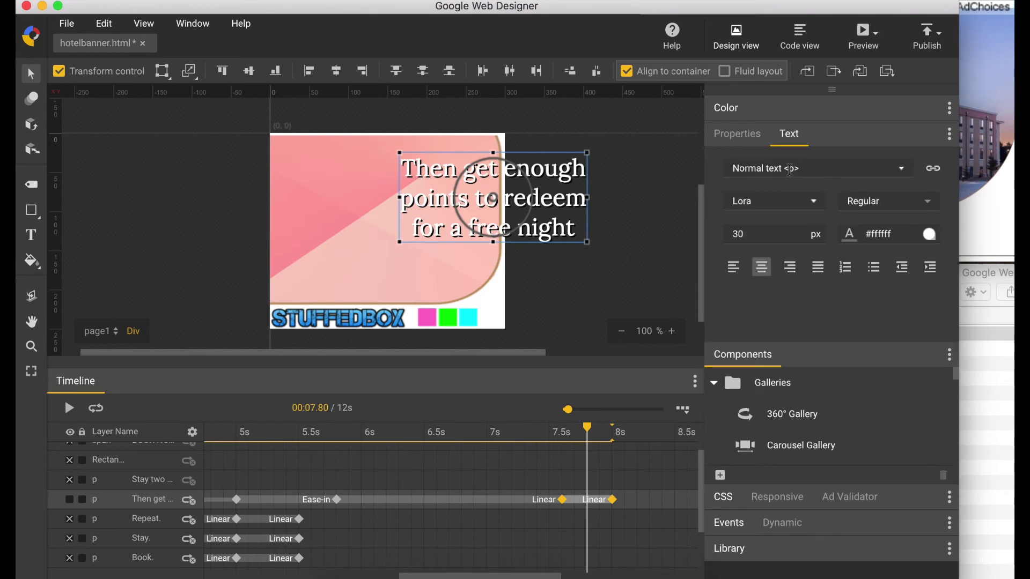
{"action": "left_click", "coordinate": [872, 167]}
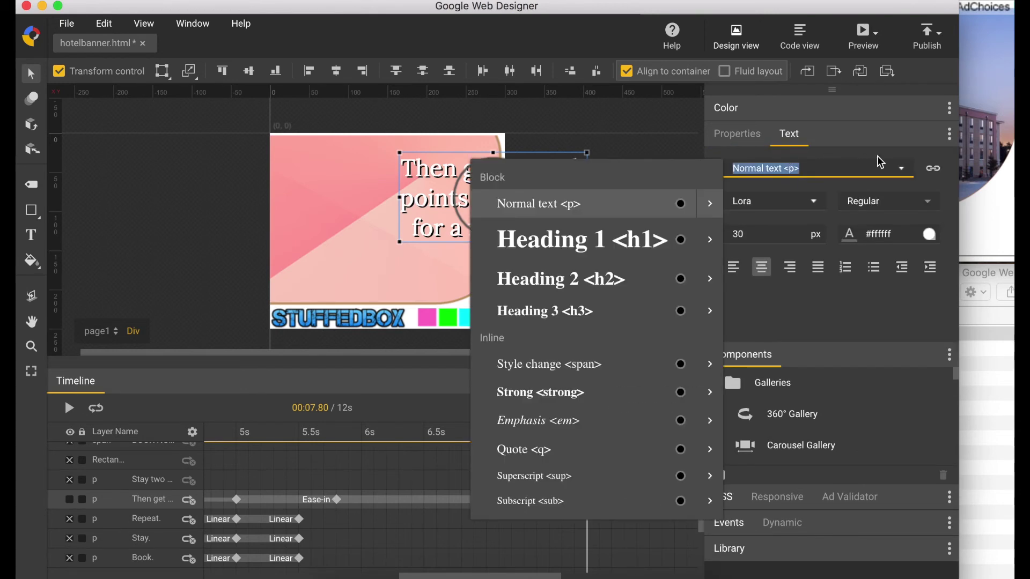
{"action": "left_click", "coordinate": [612, 375]}
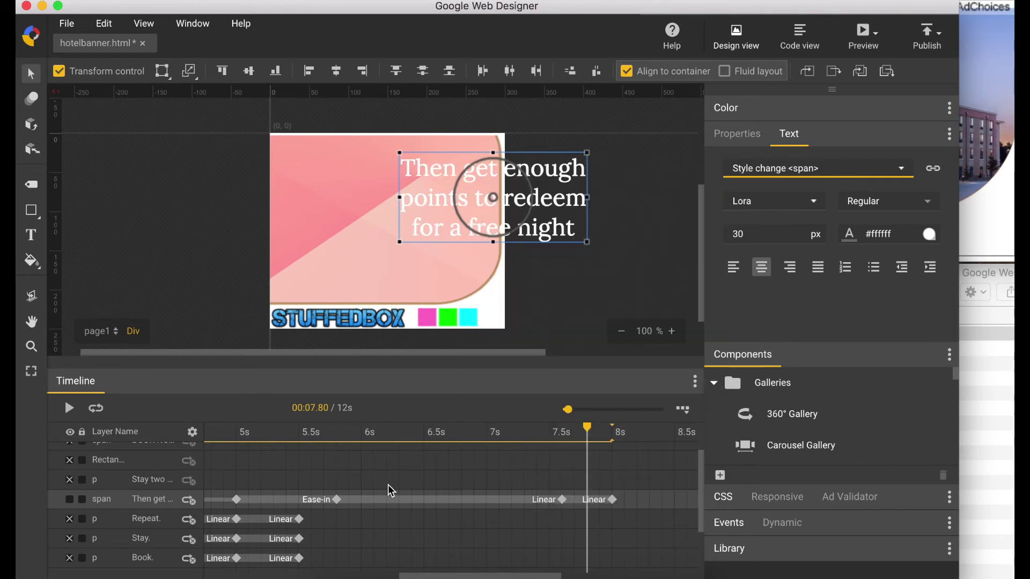
- Hide the "Then get enough" layer and show the "Stay two times", button rectangle, "BOOK NOW" and "*Terms & Conditions" layers
{"action": "left_click", "coordinate": [71, 507]}
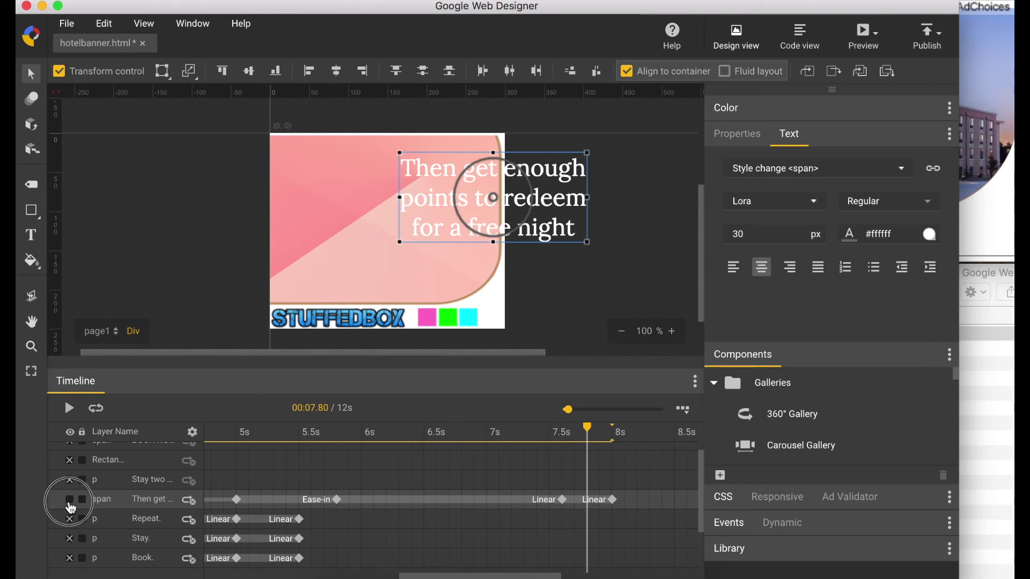
{"action": "left_click", "coordinate": [70, 501]}
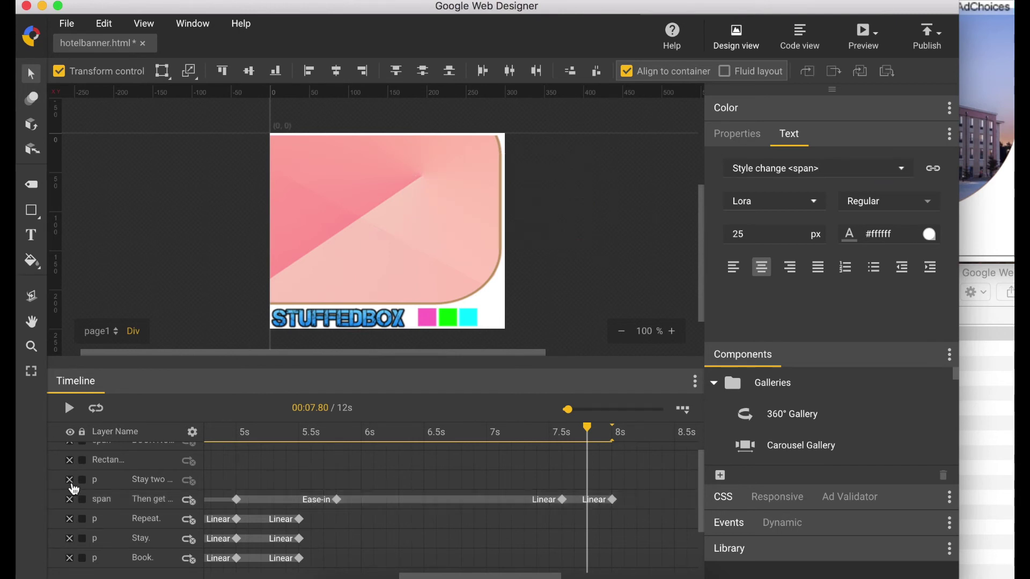
{"action": "left_click", "coordinate": [69, 481]}
{"action": "scroll", "coordinate": [74, 488], "scroll_direction": "up", "scroll_amount": 2}
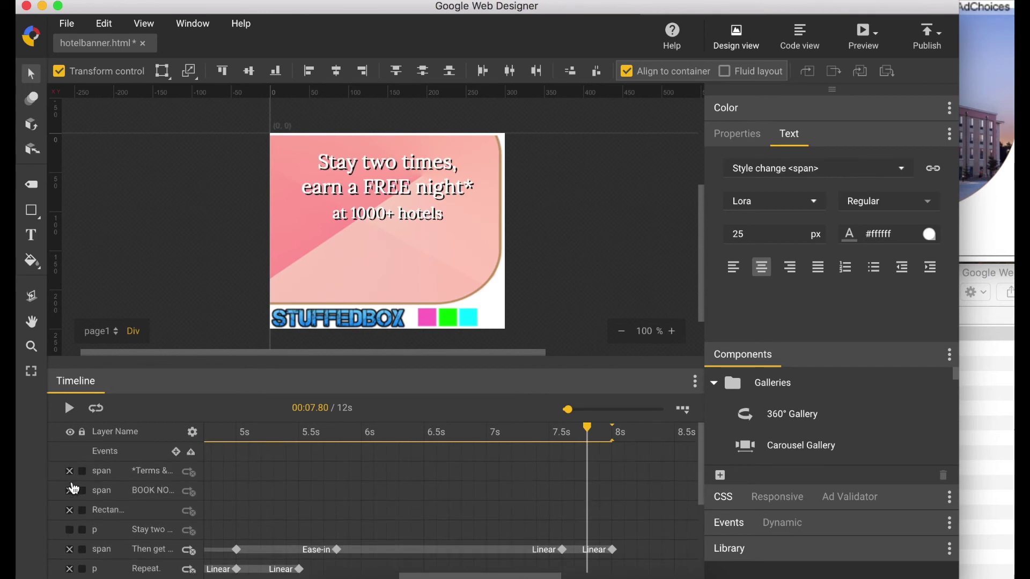
{"action": "left_click", "coordinate": [69, 490]}
{"action": "left_click", "coordinate": [69, 510]}
{"action": "left_click", "coordinate": [70, 472]}
- Change the "Stay two times" text's format to Style change <span>
{"action": "left_click", "coordinate": [480, 534]}
{"action": "scroll", "coordinate": [619, 532], "scroll_direction": "right", "scroll_amount": 3}
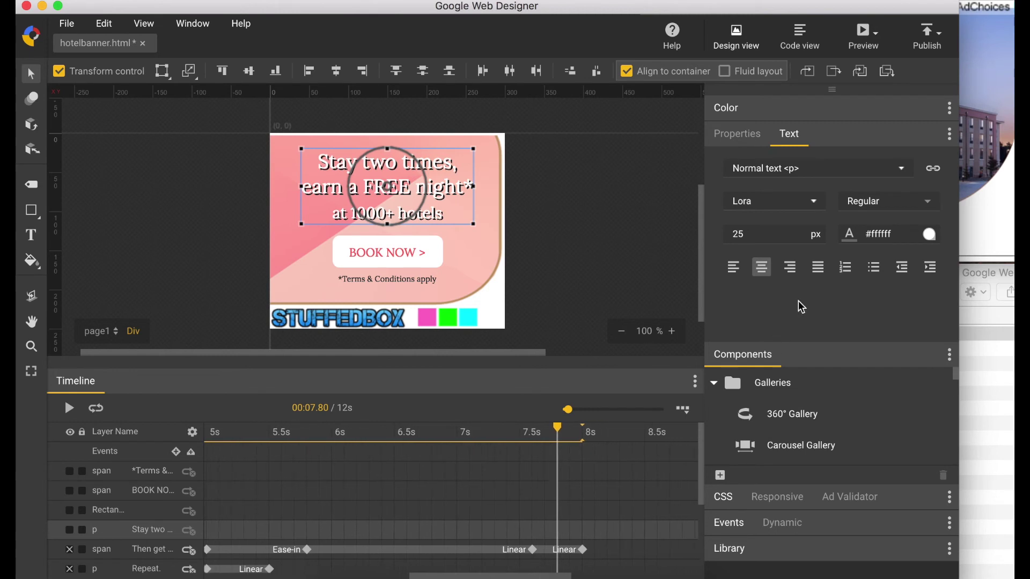
{"action": "left_click", "coordinate": [902, 166]}
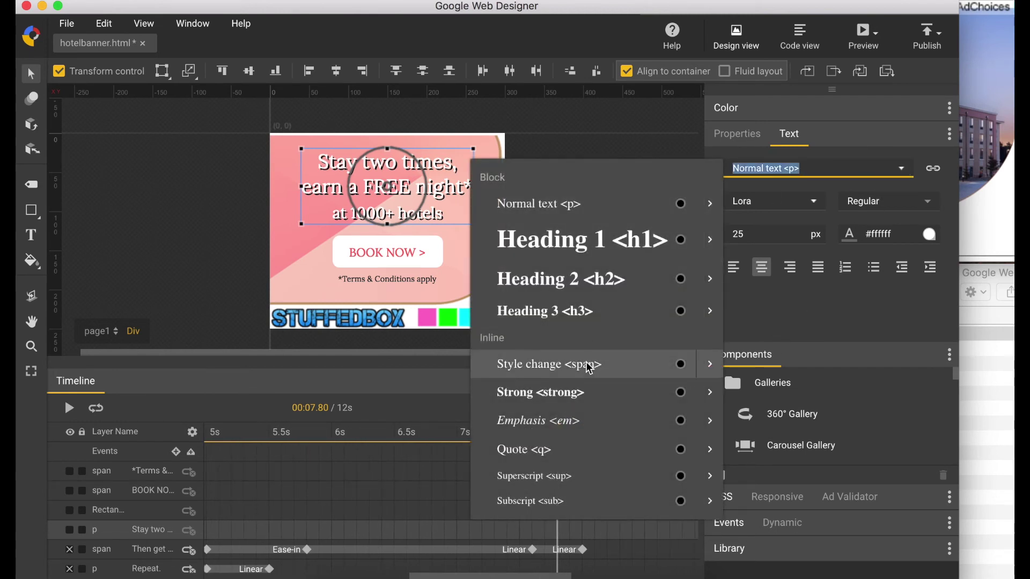
{"action": "left_click", "coordinate": [590, 364]}
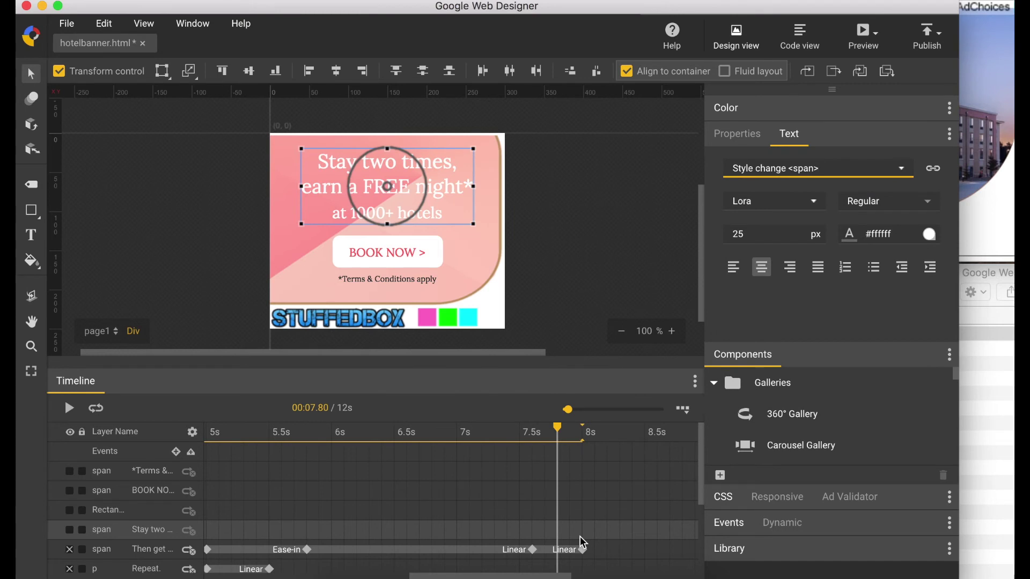
- Insert keyframes at 8.5 s on the "Stay two times" text and button rectangle layers
{"action": "scroll", "coordinate": [580, 537], "scroll_direction": "right", "scroll_amount": 9}
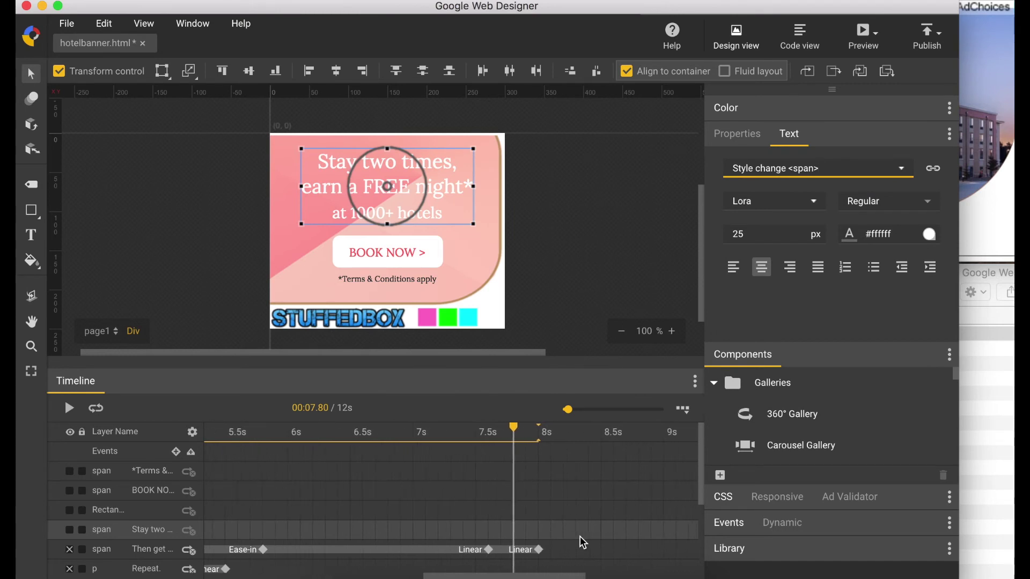
{"action": "left_click", "coordinate": [555, 532]}
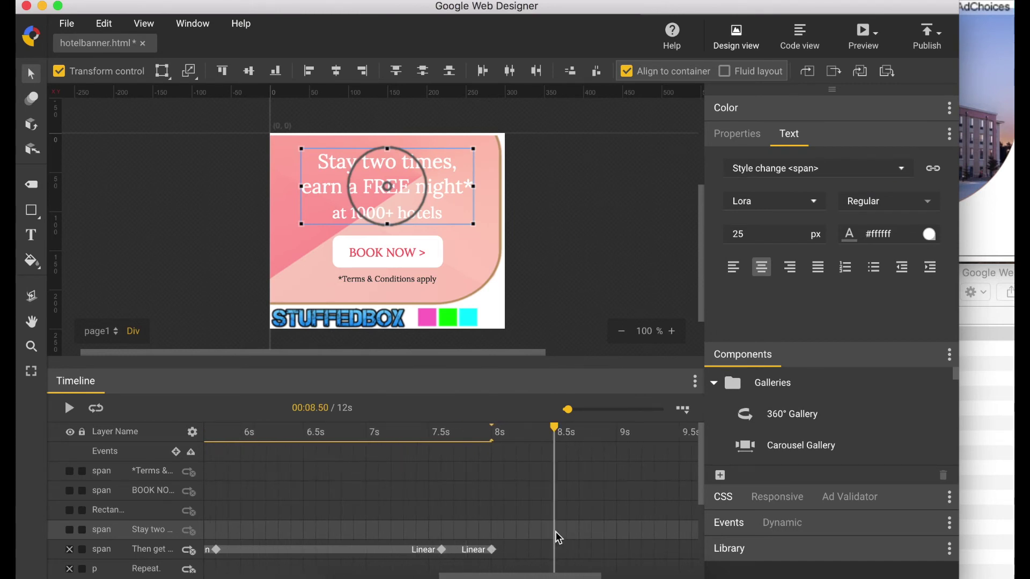
{"action": "right_click", "coordinate": [556, 533]}
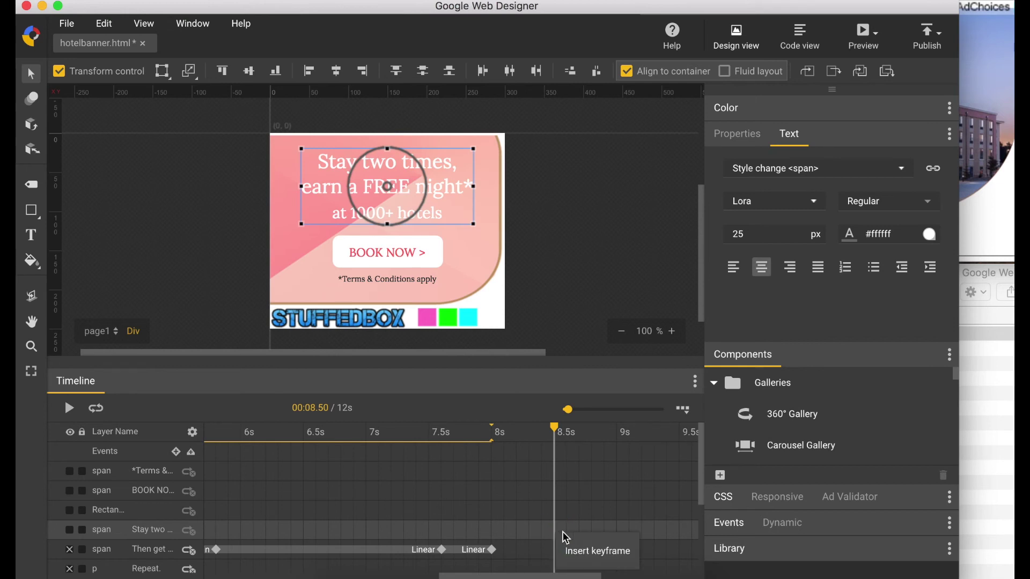
{"action": "left_click", "coordinate": [587, 552]}
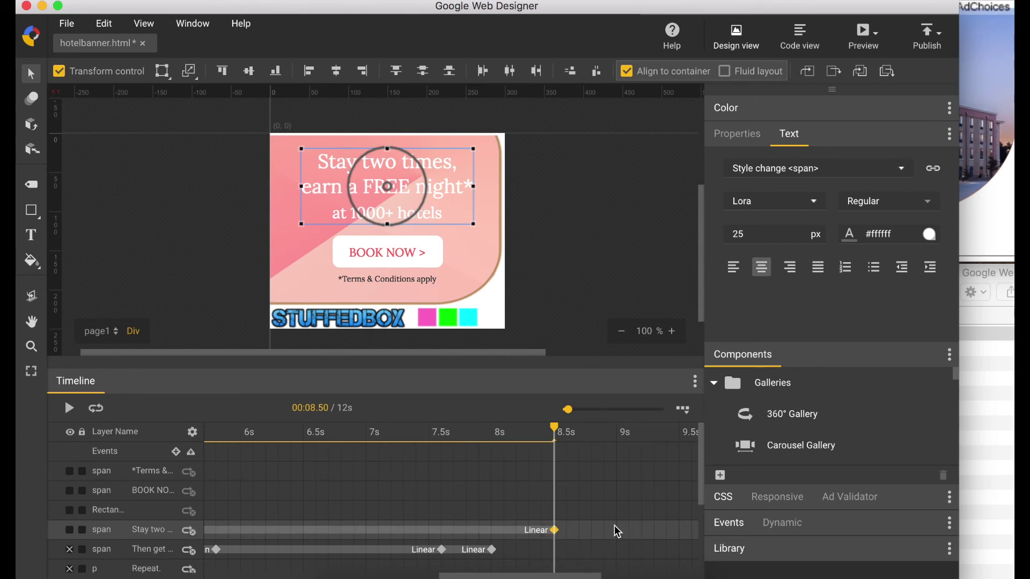
{"action": "left_click", "coordinate": [555, 514]}
{"action": "right_click", "coordinate": [555, 514]}
{"action": "left_click", "coordinate": [587, 534]}
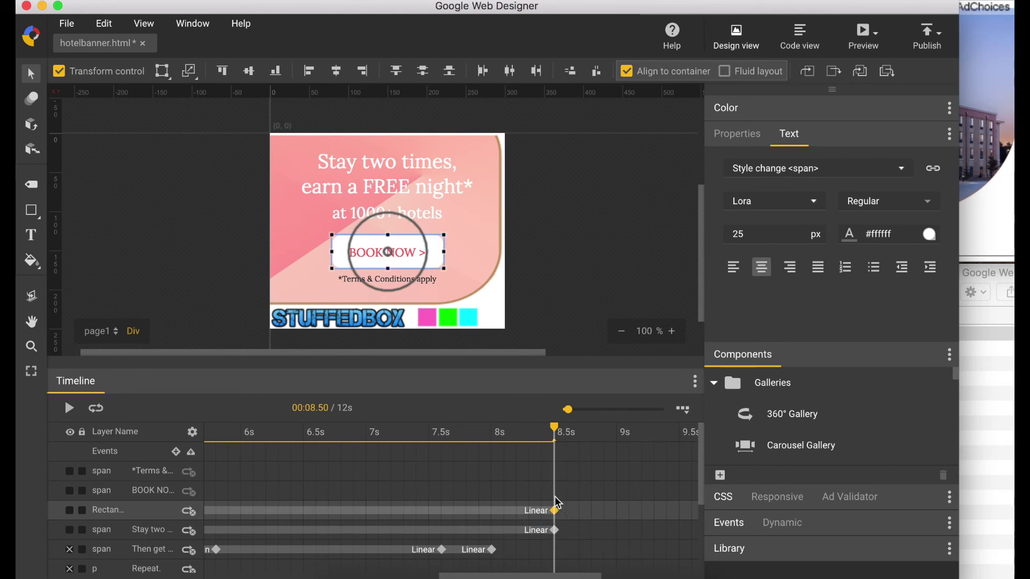
- Insert keyframes at 8.5 s on the "BOOK NOW" and "*Terms & Conditions" text layers
{"action": "left_click", "coordinate": [552, 496]}
{"action": "right_click", "coordinate": [553, 496]}
{"action": "left_click", "coordinate": [588, 515]}
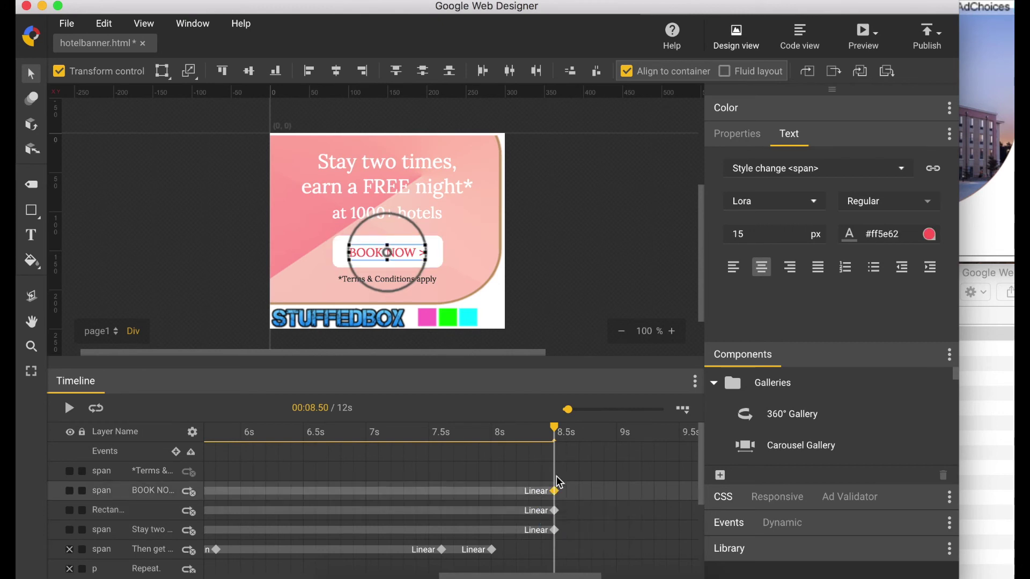
{"action": "left_click", "coordinate": [558, 476]}
{"action": "right_click", "coordinate": [557, 477]}
{"action": "left_click", "coordinate": [580, 489]}
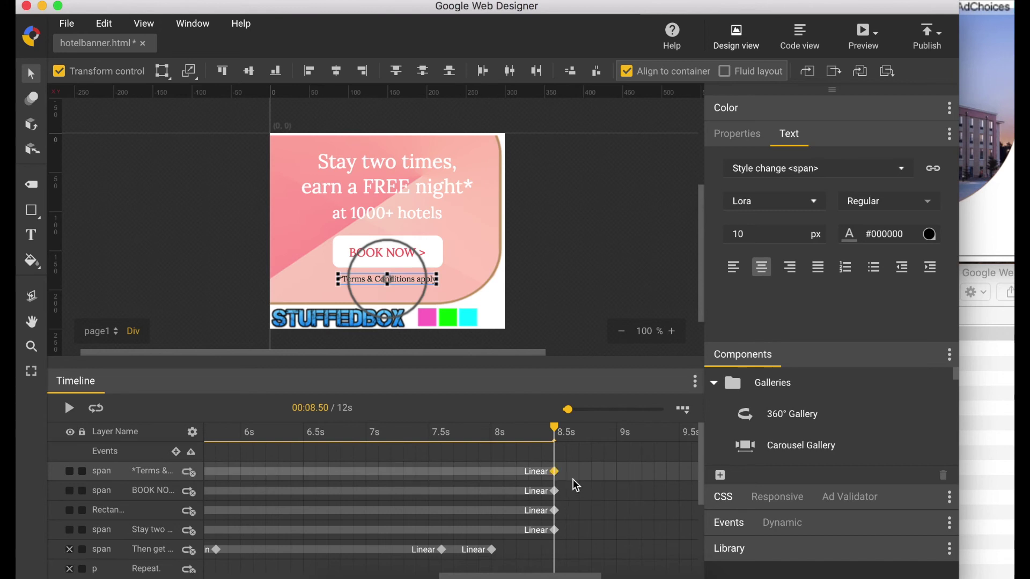
- Insert keyframes at 9 s on the "*Terms & Conditions", "BOOK NOW", button rectangle and "Stay two times" layers
{"action": "left_click", "coordinate": [614, 468]}
{"action": "right_click", "coordinate": [613, 468]}
{"action": "left_click", "coordinate": [619, 484]}
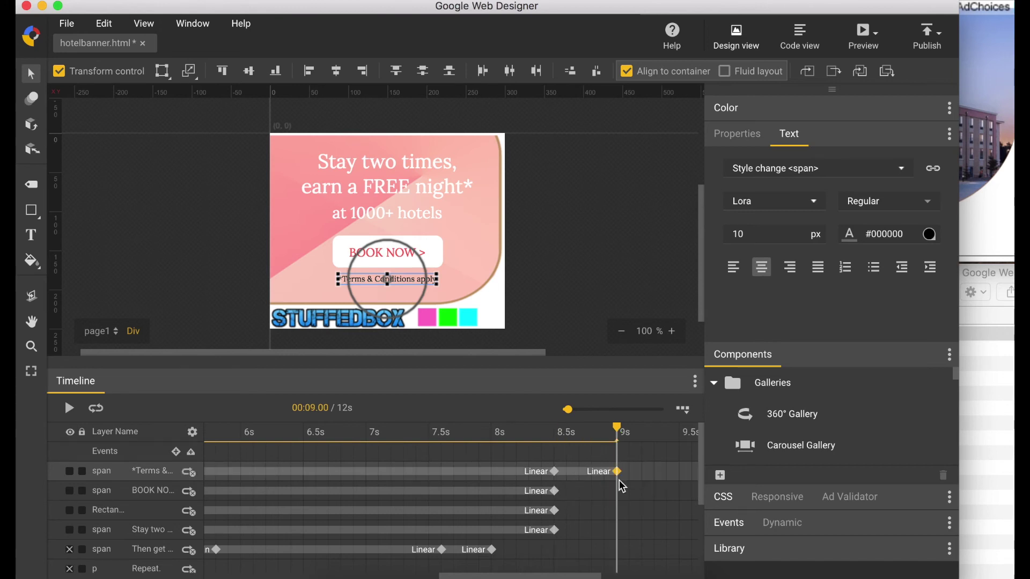
{"action": "right_click", "coordinate": [617, 485]}
{"action": "left_click", "coordinate": [622, 504]}
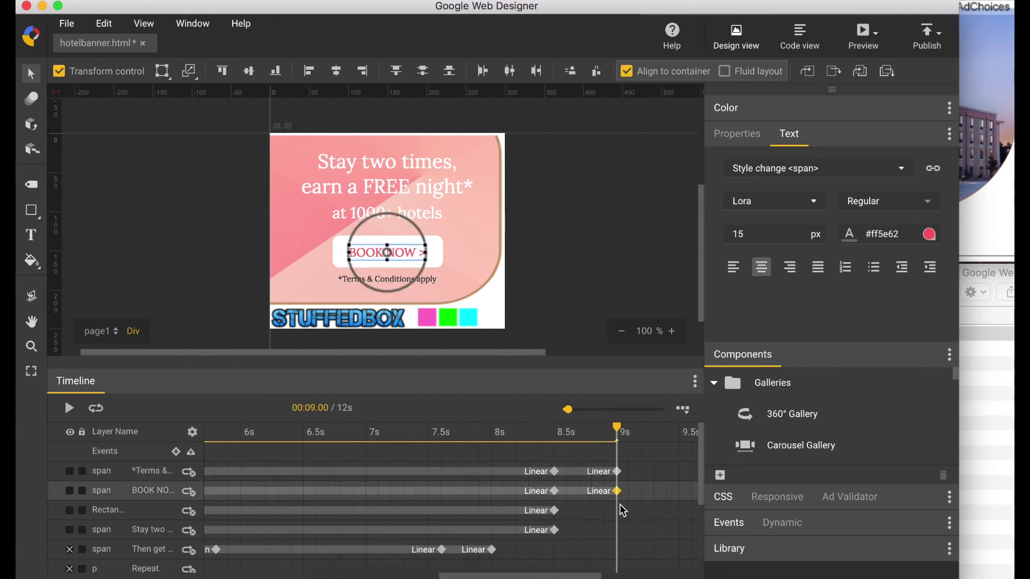
{"action": "right_click", "coordinate": [615, 510]}
{"action": "left_click", "coordinate": [622, 525]}
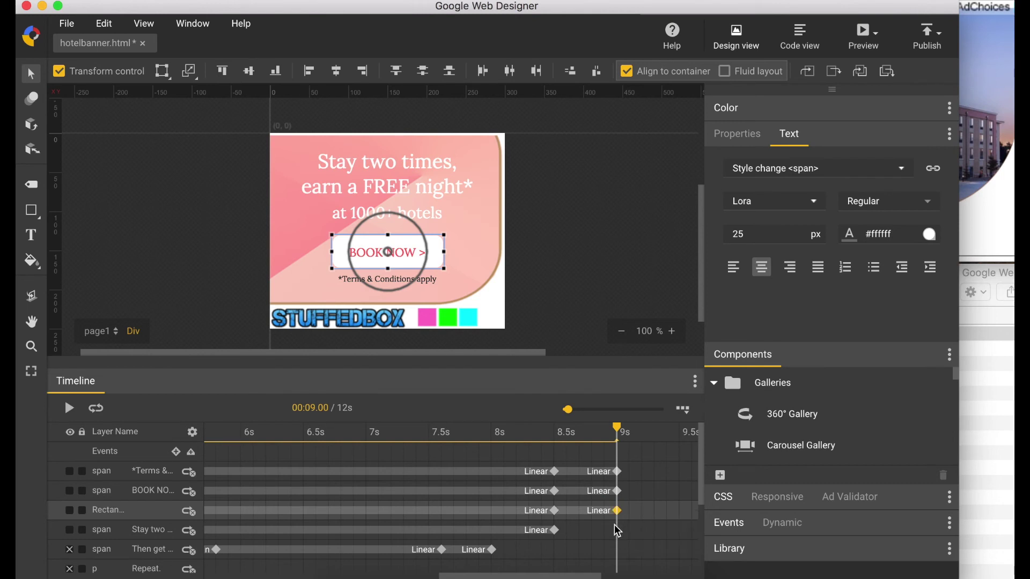
{"action": "left_click", "coordinate": [613, 525]}
{"action": "right_click", "coordinate": [615, 526]}
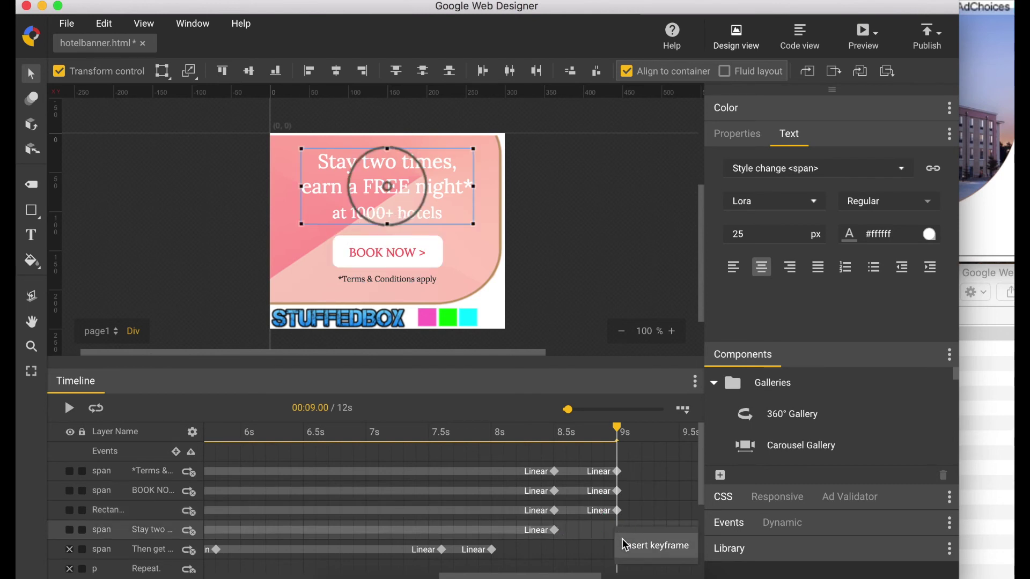
{"action": "left_click", "coordinate": [623, 539]}
- At the 8.5 s keyframe, set the "Stay two times" text's X translation to -260 px and its opacity to 0
{"action": "left_click", "coordinate": [555, 530]}
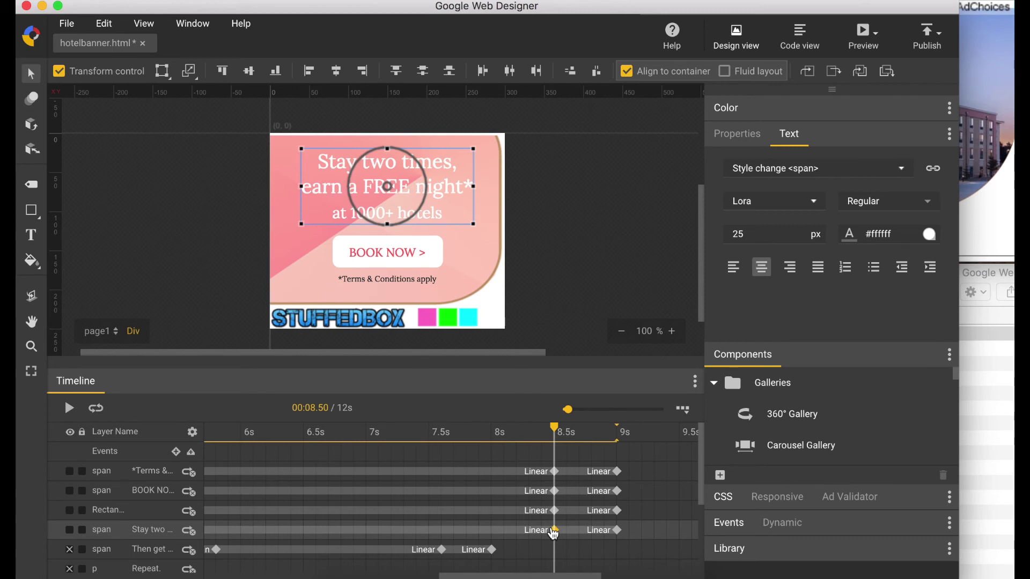
{"action": "left_click", "coordinate": [554, 531]}
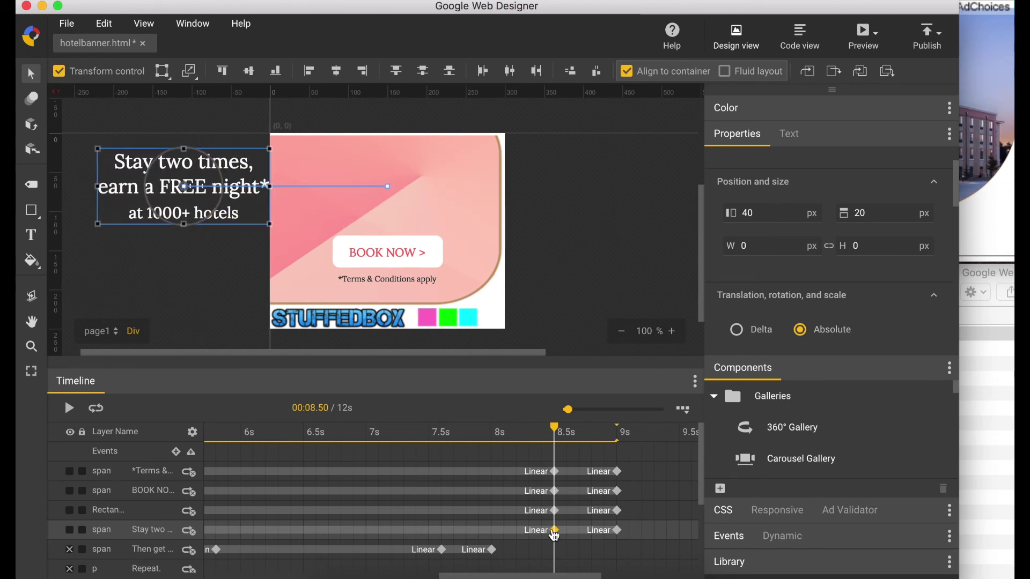
{"action": "scroll", "coordinate": [807, 255], "scroll_direction": "down", "scroll_amount": 6}
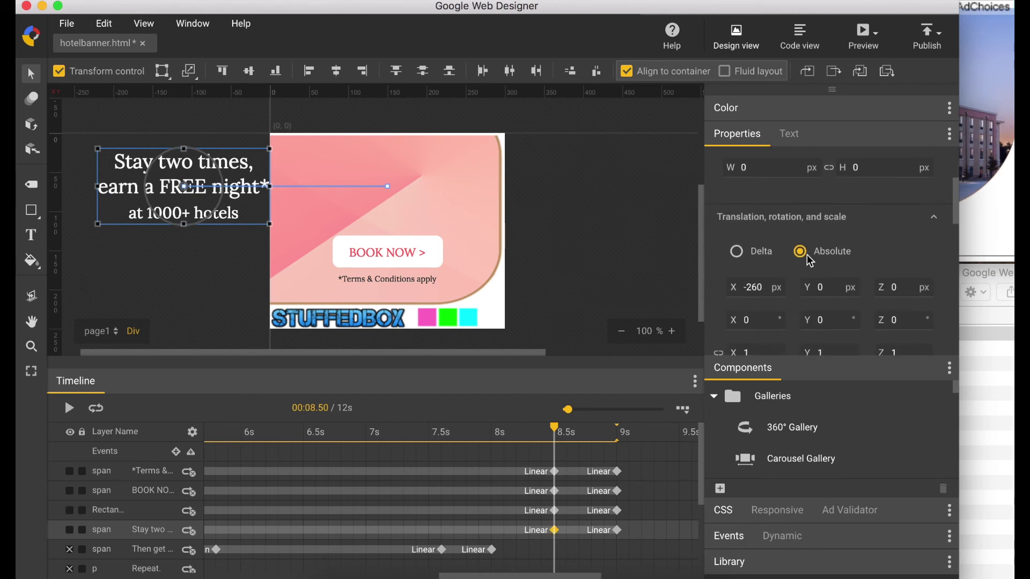
{"action": "left_click", "coordinate": [773, 246]}
{"action": "type", "text": "0"}
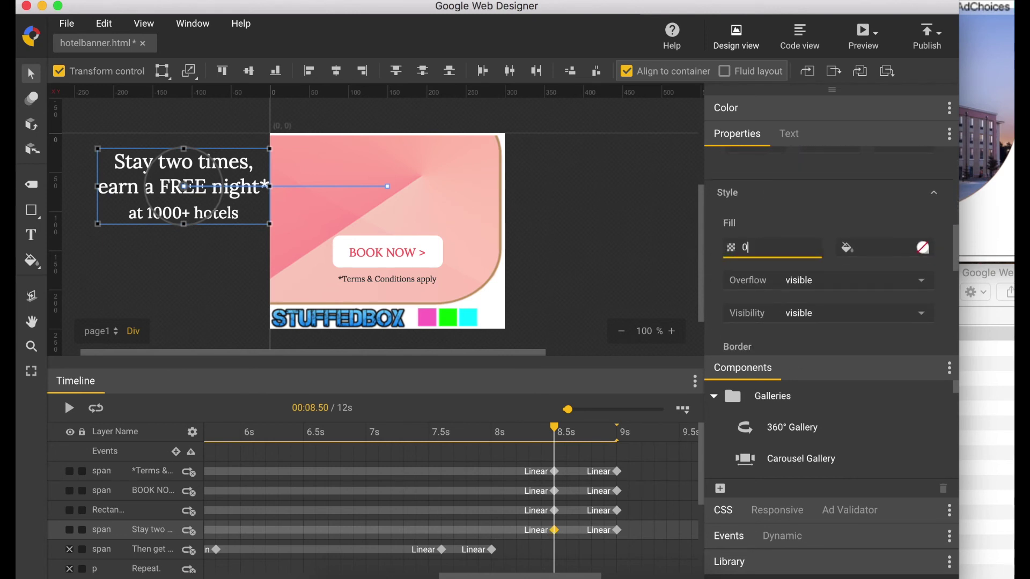
{"action": "key", "text": "Tab"}
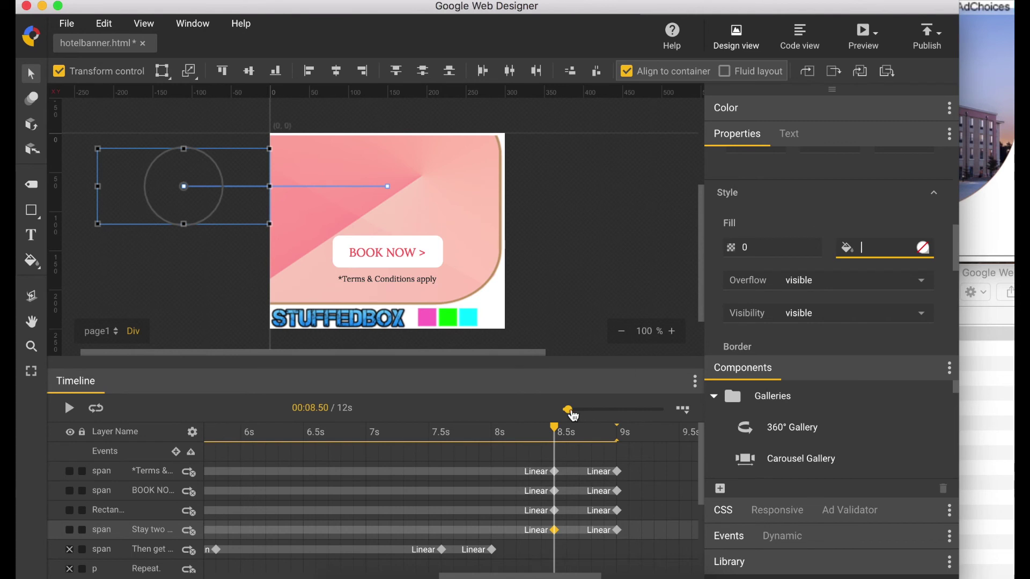
{"action": "mouse_move", "coordinate": [561, 432]}
{"action": "left_mouse_down"}
{"action": "mouse_move", "coordinate": [603, 428]}
{"action": "mouse_move", "coordinate": [554, 433]}
{"action": "left_mouse_up"}
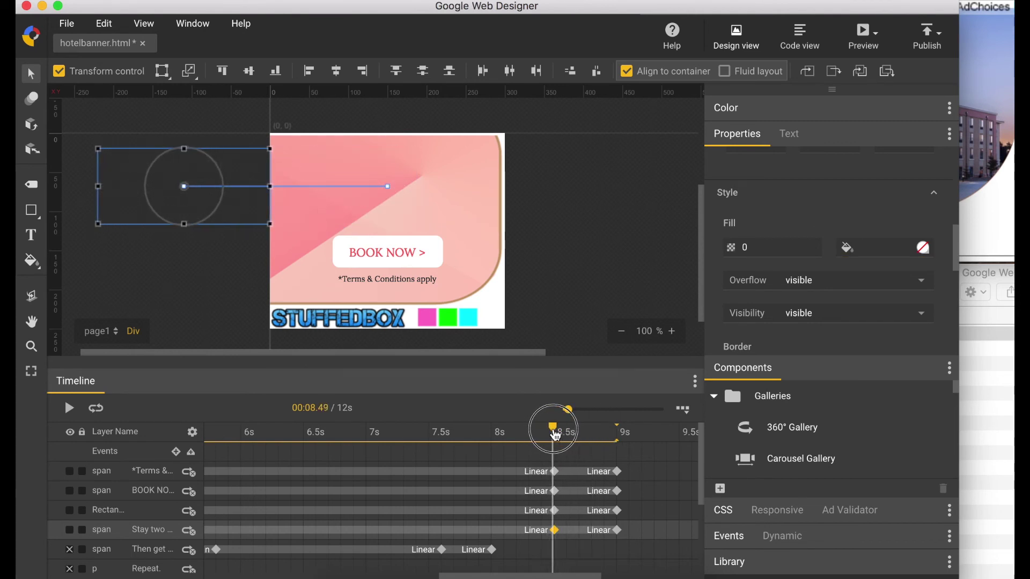
- Move the button rectangle and "BOOK NOW" text down 40 px together at their 8.5 s keyframes
{"action": "left_click", "coordinate": [555, 512]}
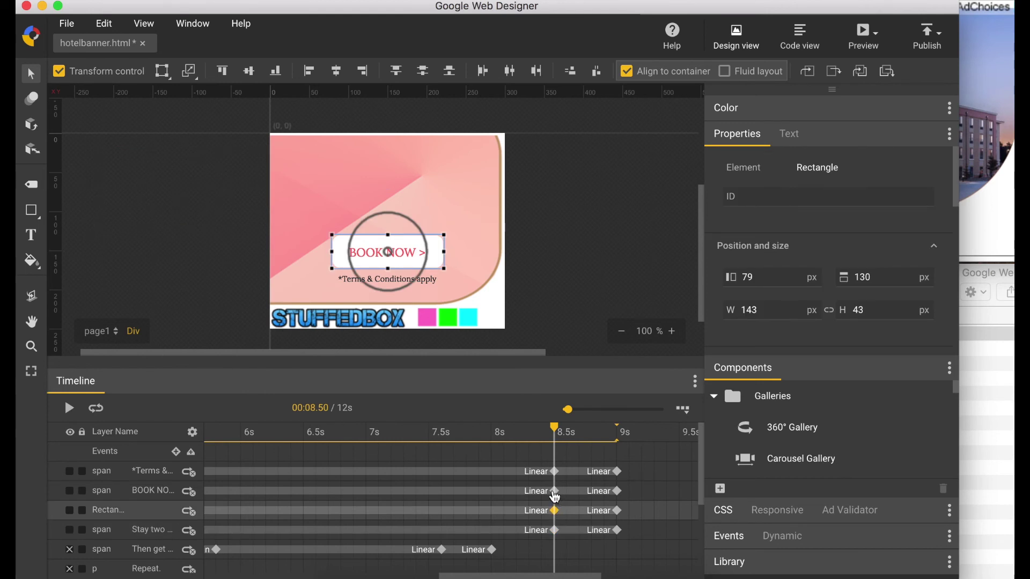
{"action": "left_click", "coordinate": [556, 494], "text": "shift"}
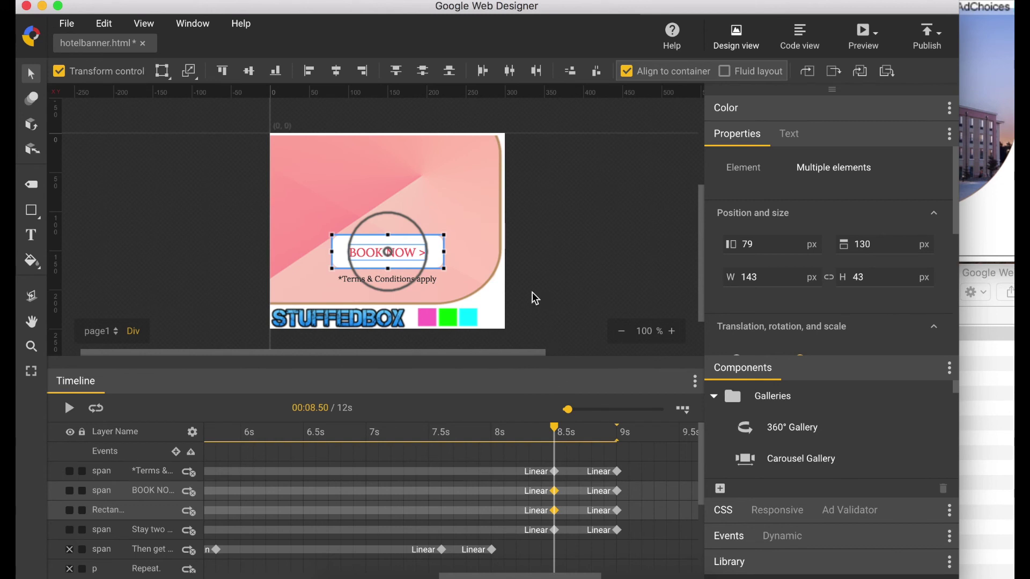
{"action": "key", "text": "shift+Down"}
{"action": "key", "text": "shift+Down"}
{"action": "key", "text": "shift+Down"}
{"action": "key", "text": "shift+Down"}
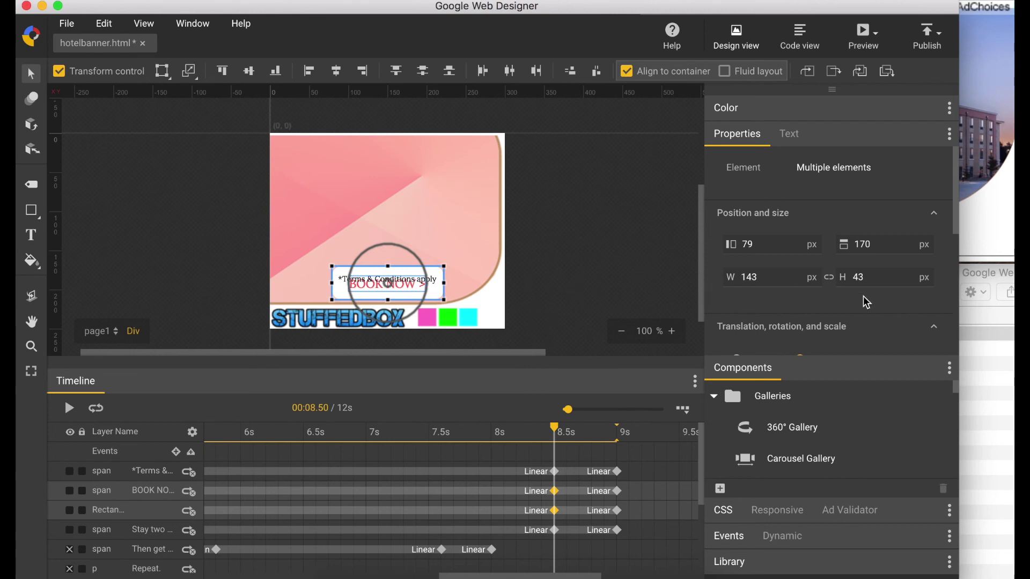
- Set the opacity of the button rectangle and "BOOK NOW" text to 0 at their 8.5 s keyframes
{"action": "scroll", "coordinate": [762, 321], "scroll_direction": "down", "scroll_amount": 6}
{"action": "scroll", "coordinate": [763, 338], "scroll_direction": "down", "scroll_amount": 3}
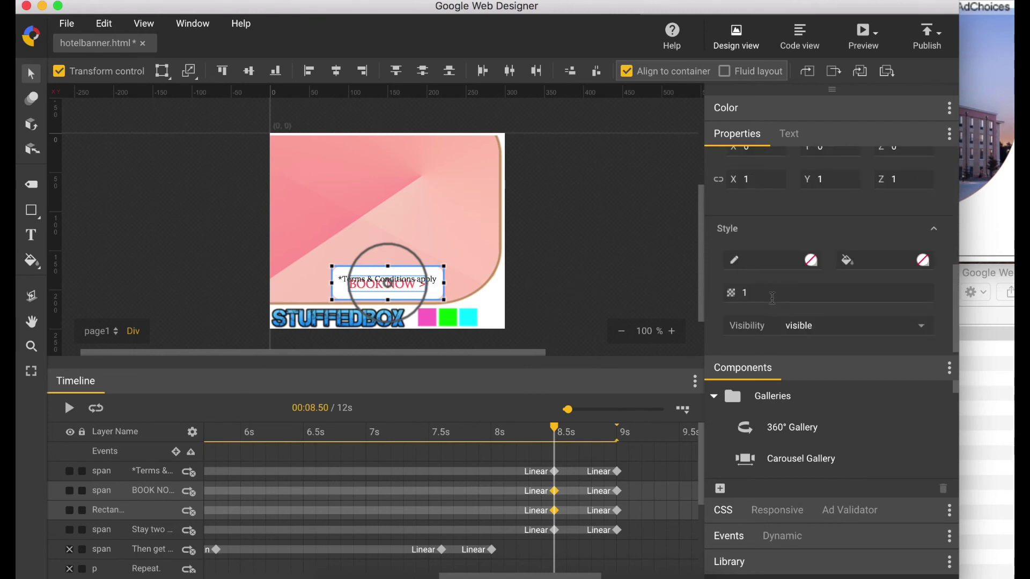
{"action": "left_click", "coordinate": [771, 289]}
{"action": "type", "text": "0"}
{"action": "key", "text": "Tab"}
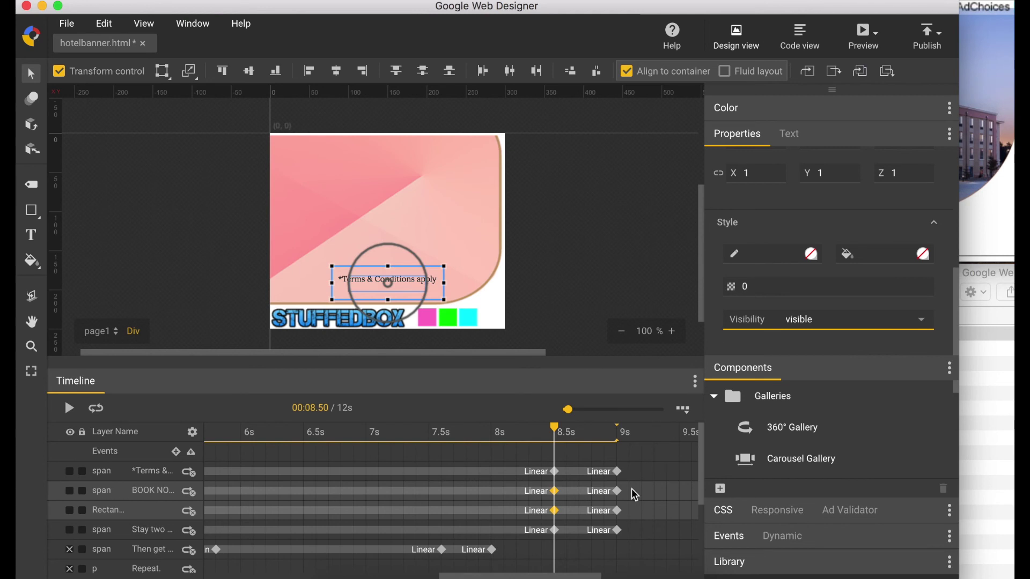
- Move the "*Terms & Conditions" text down 10 px at its 8.5 s keyframe
{"action": "left_click", "coordinate": [556, 473]}
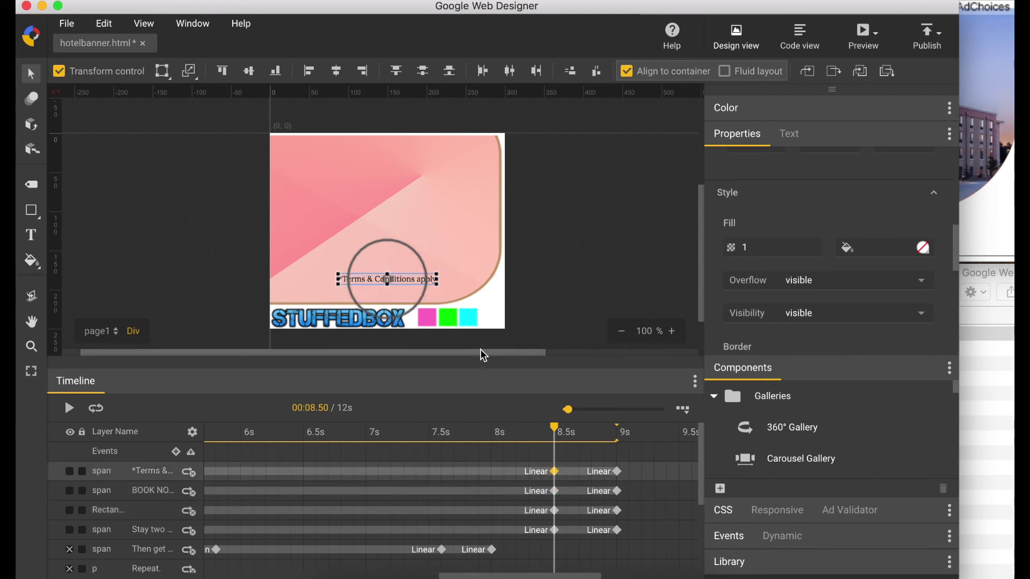
{"action": "key", "text": "Down"}
{"action": "key", "text": "Down"}
{"action": "key", "text": "Down"}
{"action": "key", "text": "Down"}
{"action": "key", "text": "Down"}
{"action": "key", "text": "Down"}
{"action": "key", "text": "Down"}
{"action": "key", "text": "Down"}
{"action": "key", "text": "Down"}
{"action": "key", "text": "Down"}
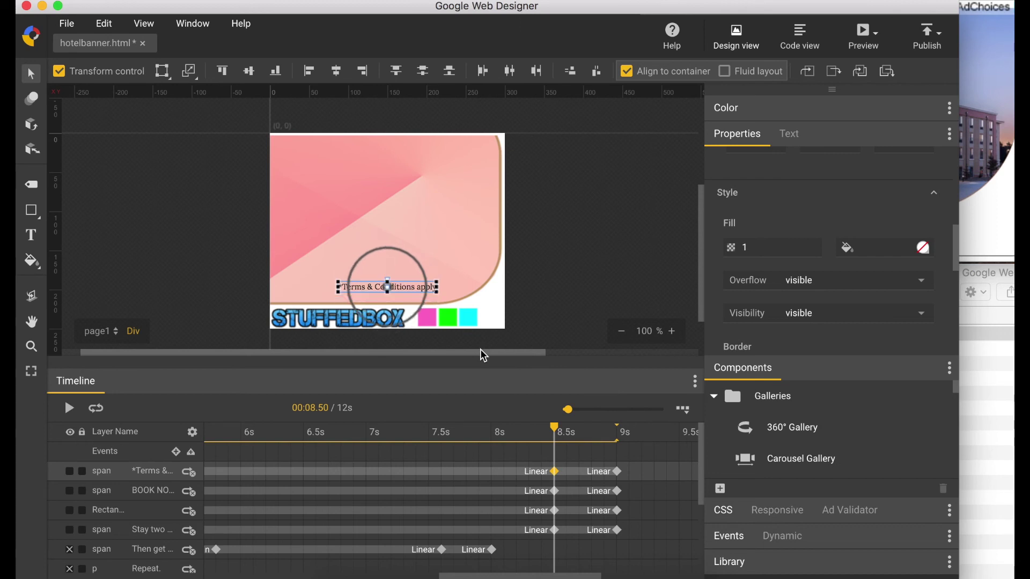
- Set the opacity of the "*Terms & Conditions" text to 0 at its 8.5 s keyframe
{"action": "left_click", "coordinate": [771, 245]}
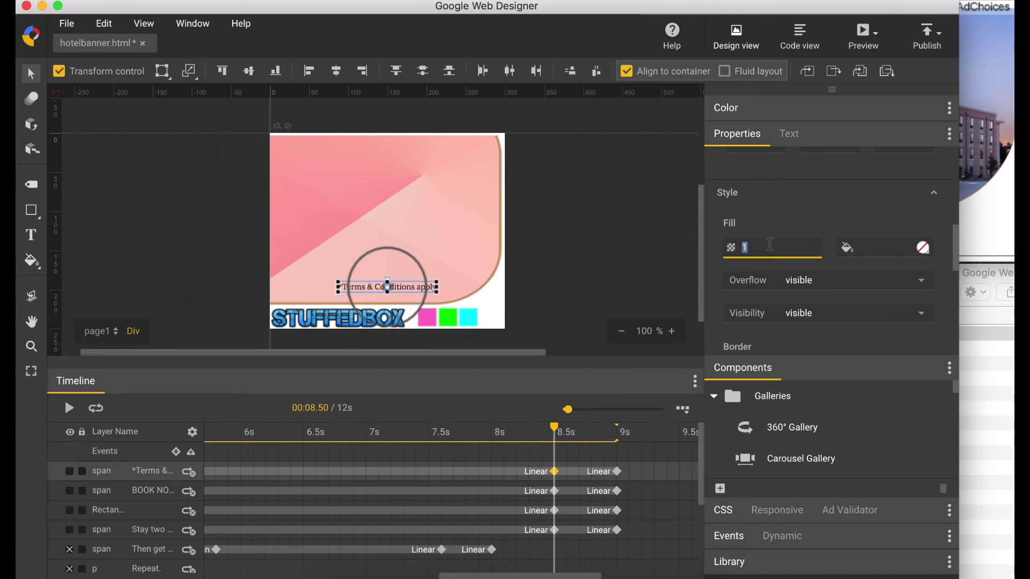
{"action": "type", "text": "0"}
{"action": "key", "text": "Tab"}
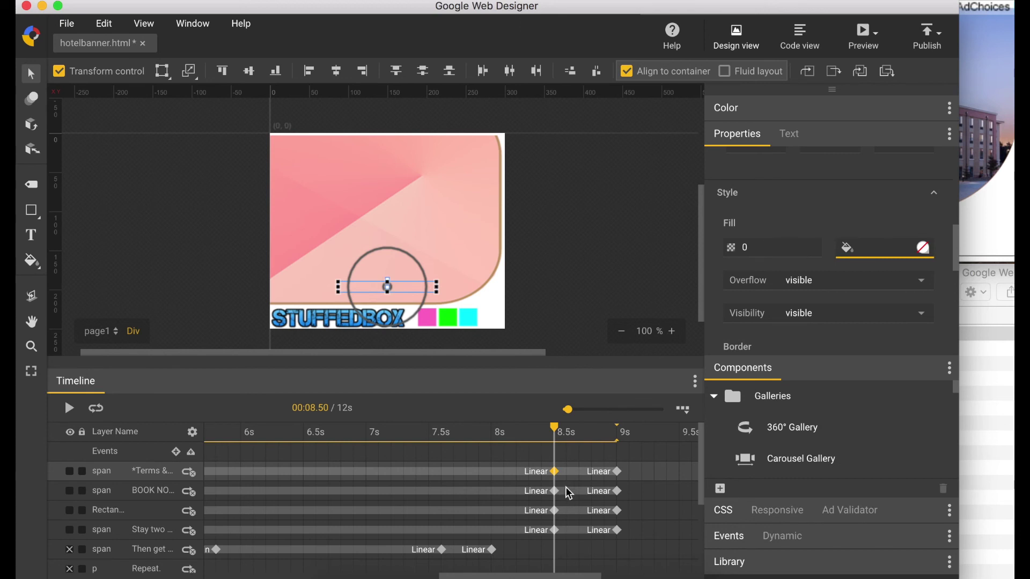
- Apply Ease-in easing to the "Stay two times" text and the button rectangle between their 8.5 s and 9 s keyframes
{"action": "left_click", "coordinate": [579, 530]}
{"action": "right_click", "coordinate": [580, 528]}
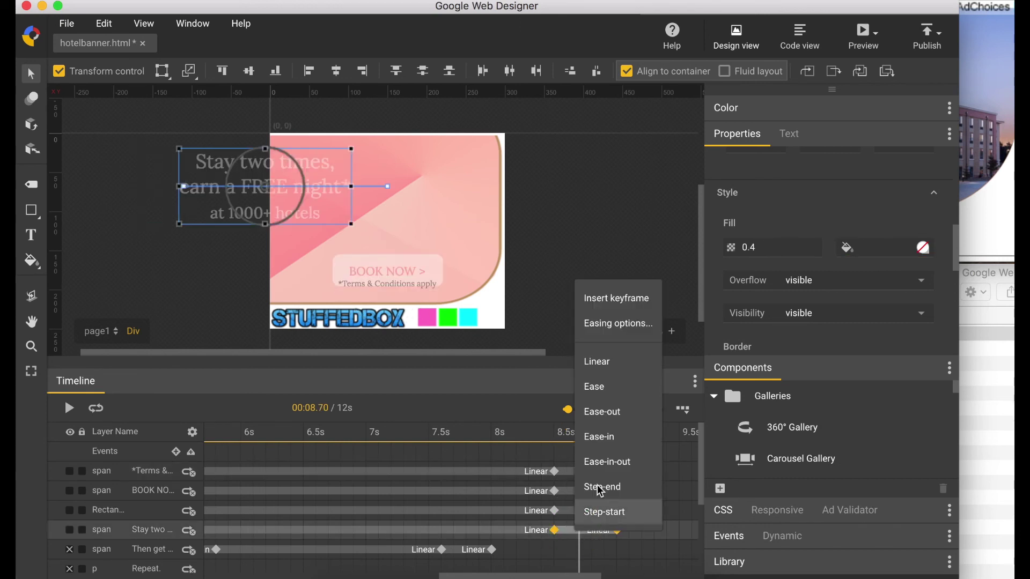
{"action": "left_click", "coordinate": [618, 438]}
{"action": "left_click", "coordinate": [584, 517]}
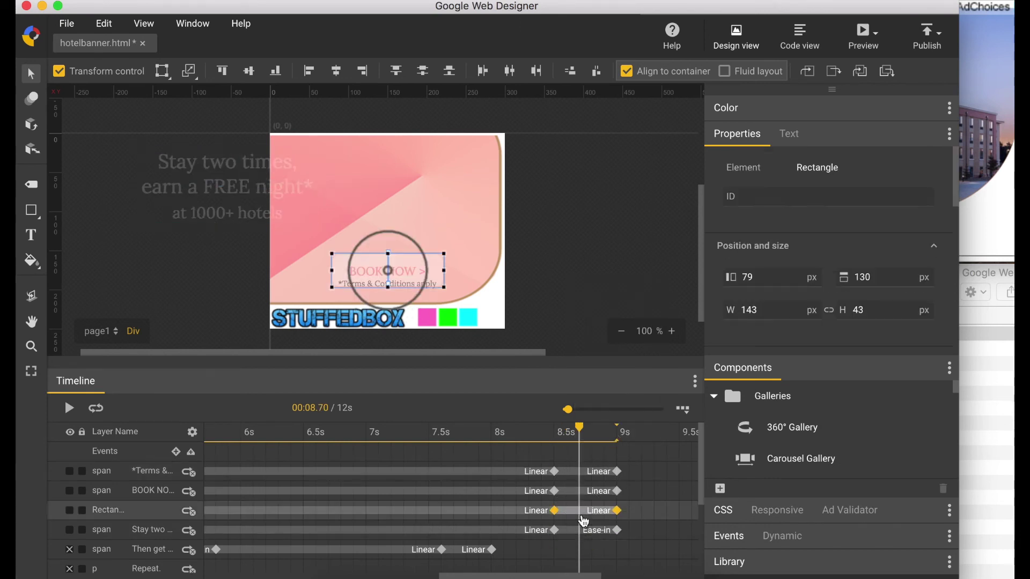
{"action": "right_click", "coordinate": [584, 521]}
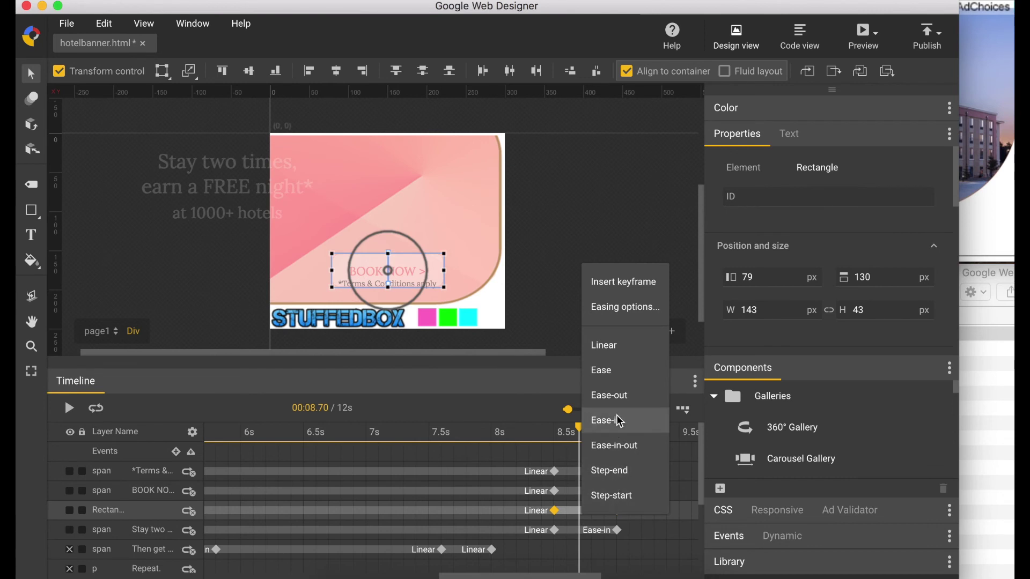
{"action": "left_click", "coordinate": [616, 419]}
- Apply Ease-in easing to the "BOOK NOW" and "*Terms & Conditions" texts between their 8.5 s and 9 s keyframes
{"action": "left_click", "coordinate": [586, 489]}
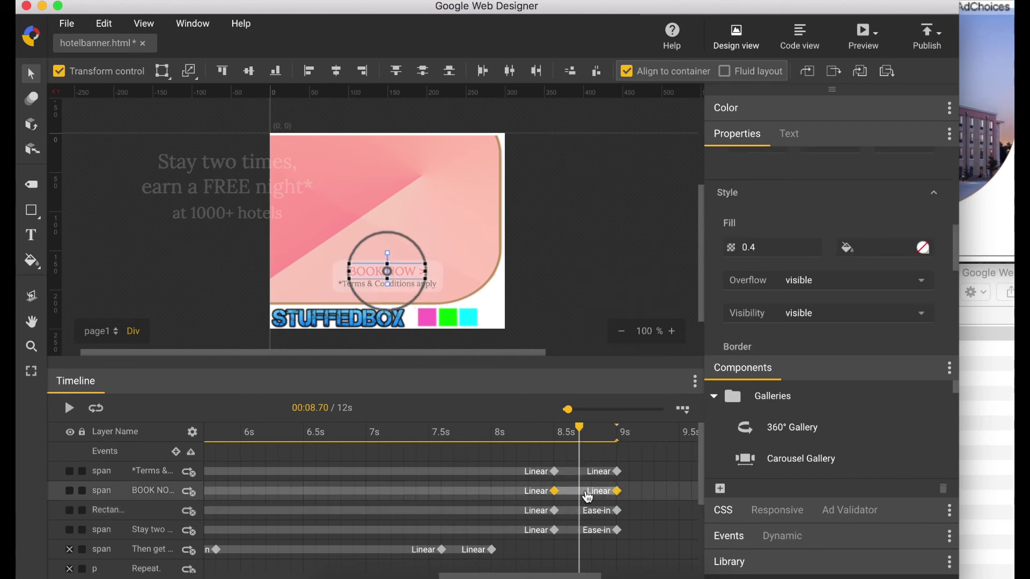
{"action": "right_click", "coordinate": [588, 496]}
{"action": "left_click", "coordinate": [623, 396]}
{"action": "left_click", "coordinate": [585, 473]}
{"action": "right_click", "coordinate": [585, 472]}
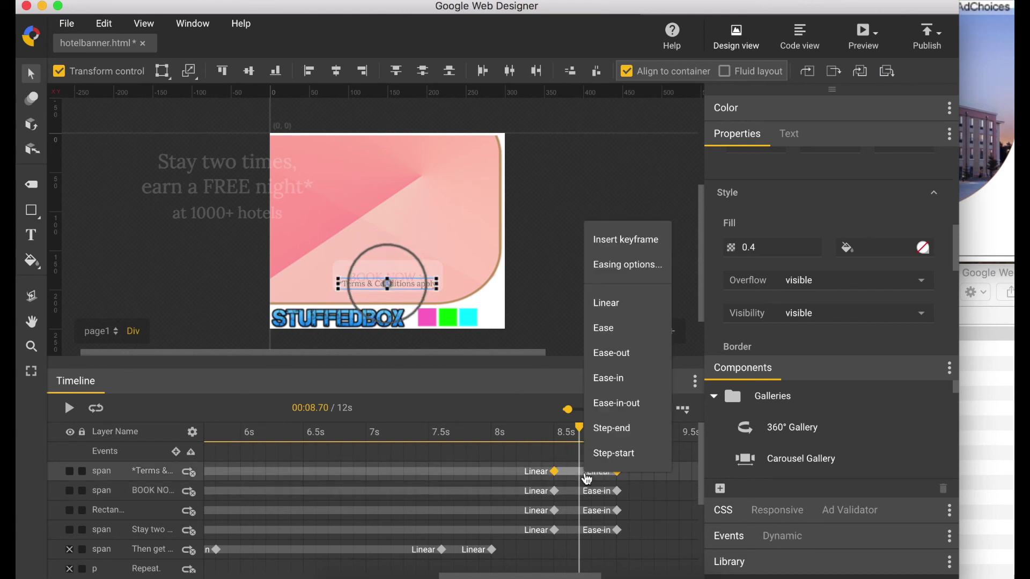
{"action": "left_click", "coordinate": [628, 378]}
- Remove the 0 s keyframes of the "*Terms & Conditions", "BOOK NOW", button rectangle and "Stay two times" layers together
{"action": "scroll", "coordinate": [491, 484], "scroll_direction": "left", "scroll_amount": 5}
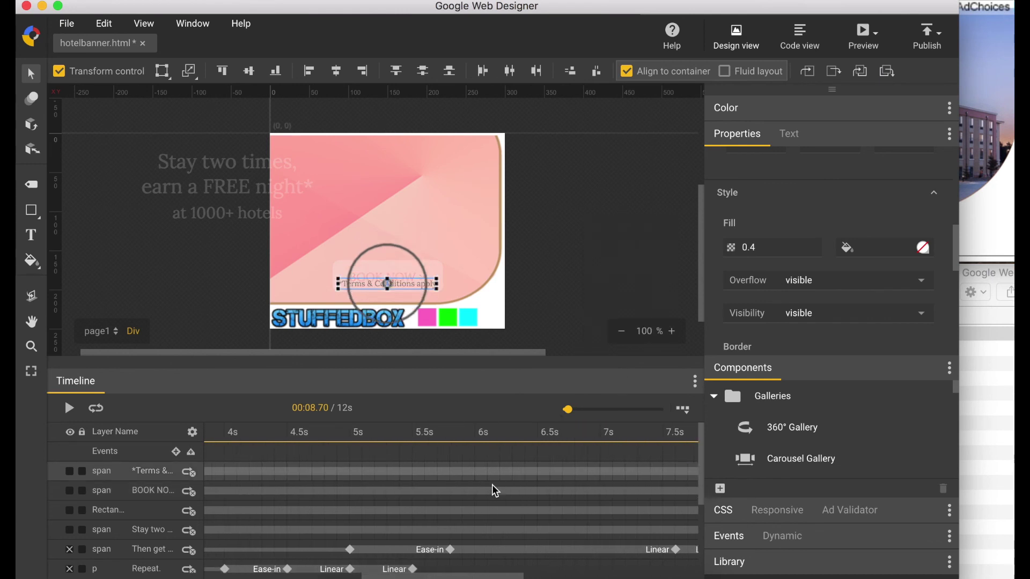
{"action": "scroll", "coordinate": [492, 486], "scroll_direction": "left", "scroll_amount": 5}
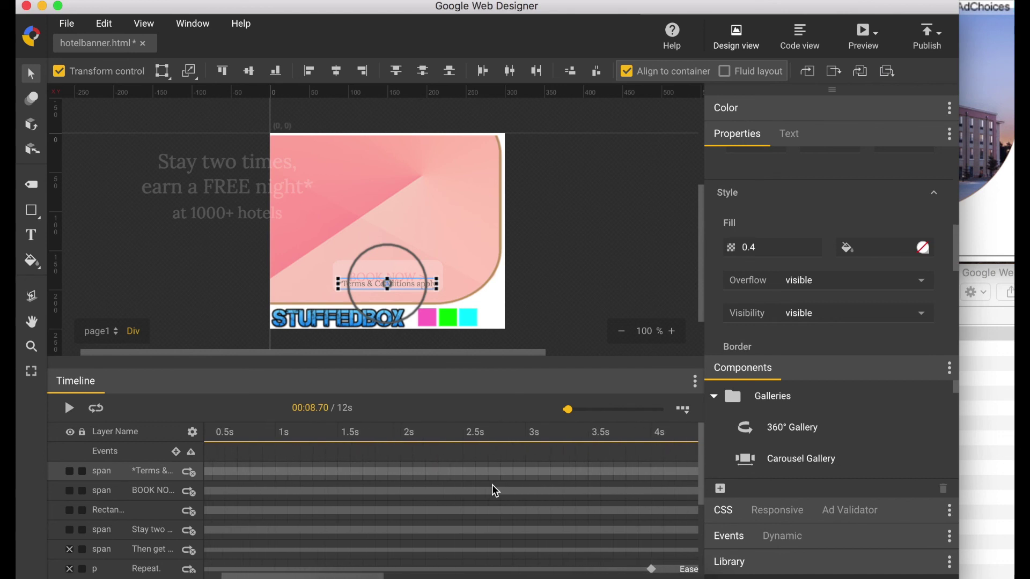
{"action": "left_click", "coordinate": [207, 471]}
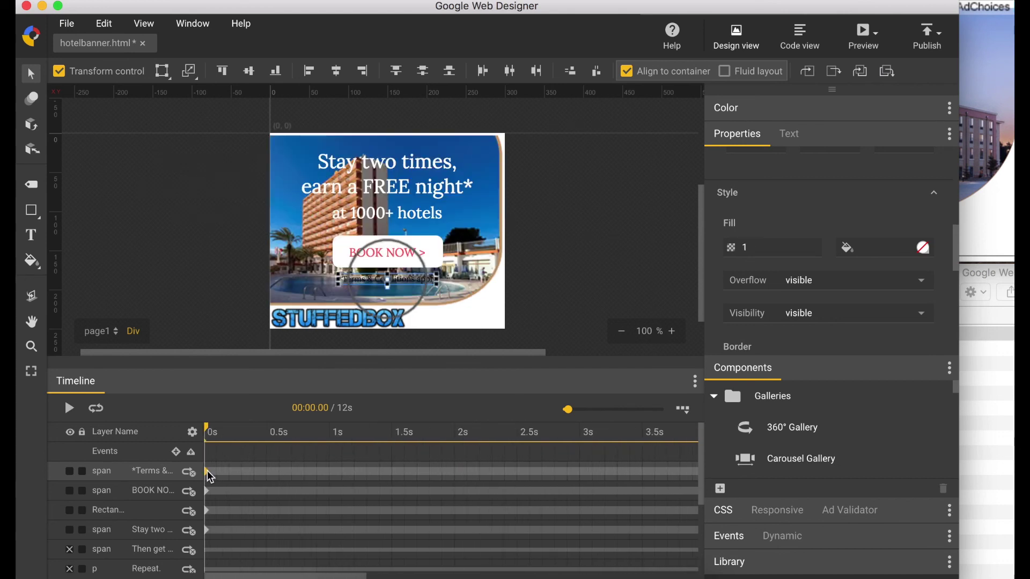
{"action": "left_click", "coordinate": [209, 491], "text": "shift"}
{"action": "left_click", "coordinate": [210, 511], "text": "shift"}
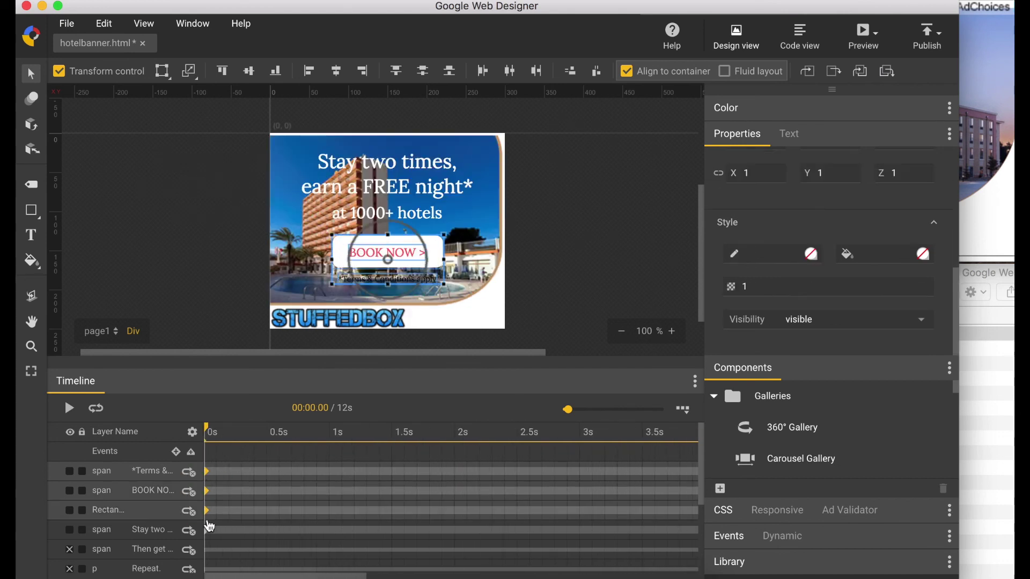
{"action": "left_click", "coordinate": [211, 532], "text": "shift"}
{"action": "right_click", "coordinate": [211, 533]}
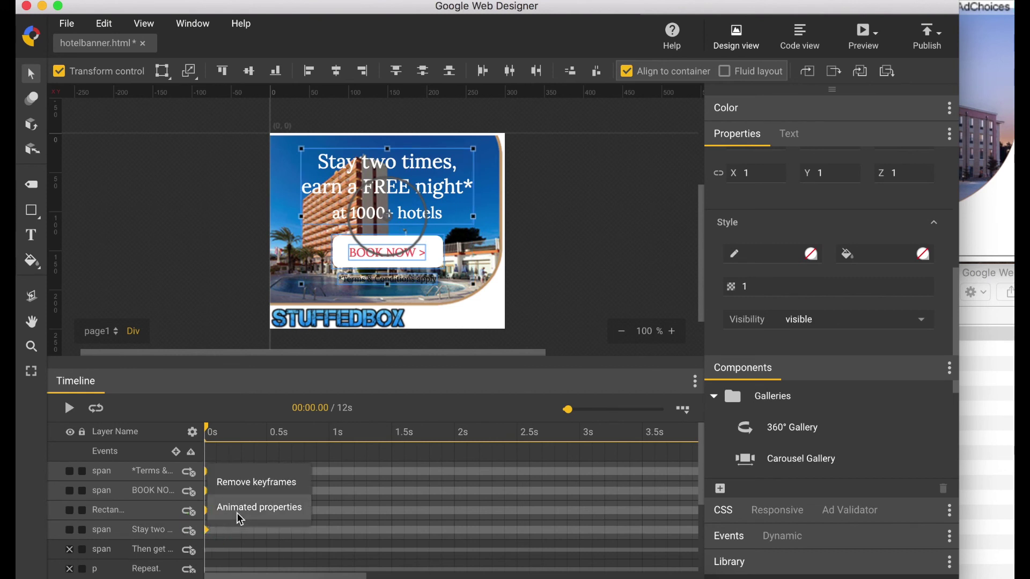
{"action": "left_click", "coordinate": [252, 483]}
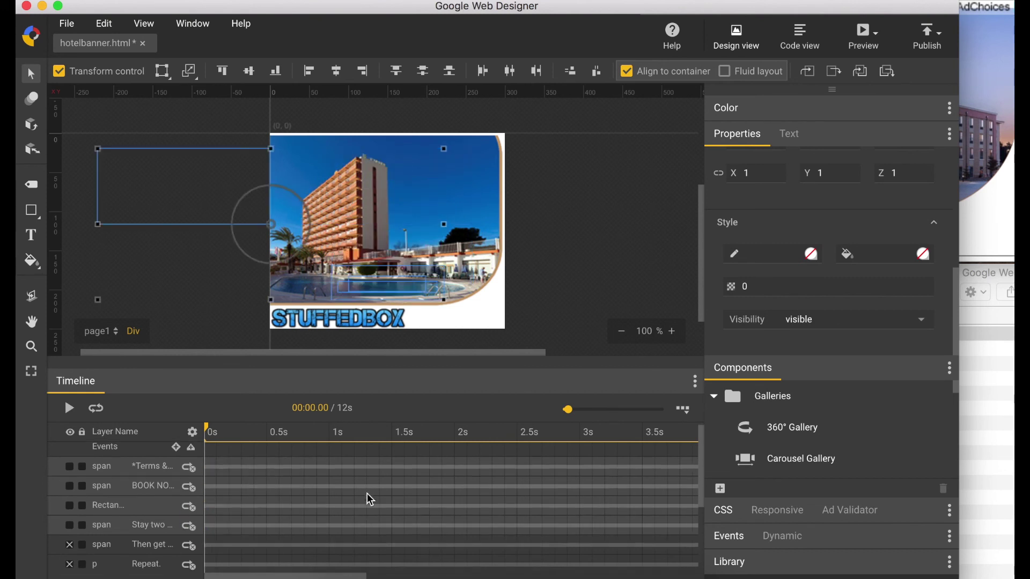
- Examine the hotel image's keyframes and scrub the animation from 5 s to 5.5 s
{"action": "scroll", "coordinate": [369, 498], "scroll_direction": "down", "scroll_amount": 5}
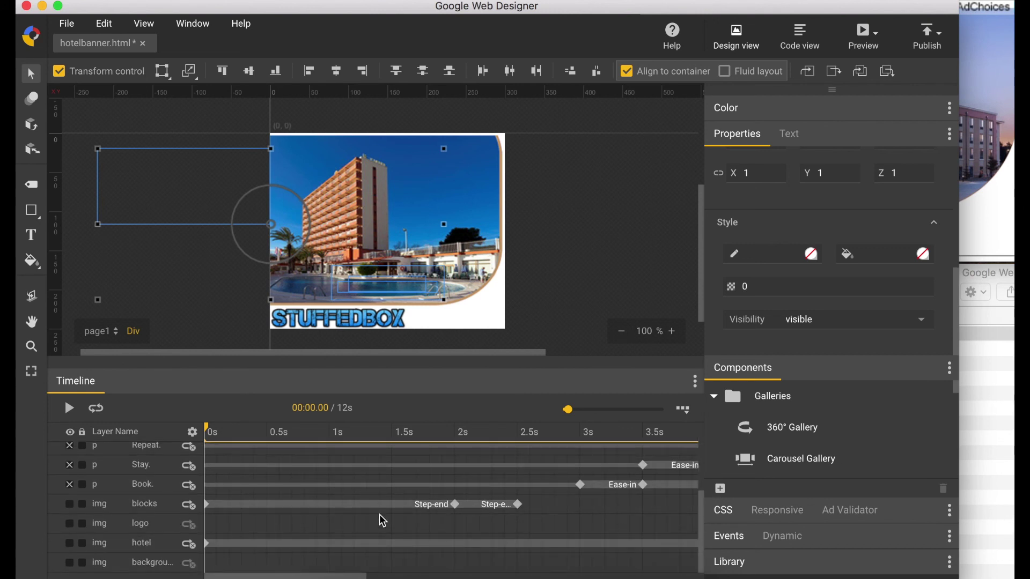
{"action": "scroll", "coordinate": [379, 514], "scroll_direction": "right", "scroll_amount": 5}
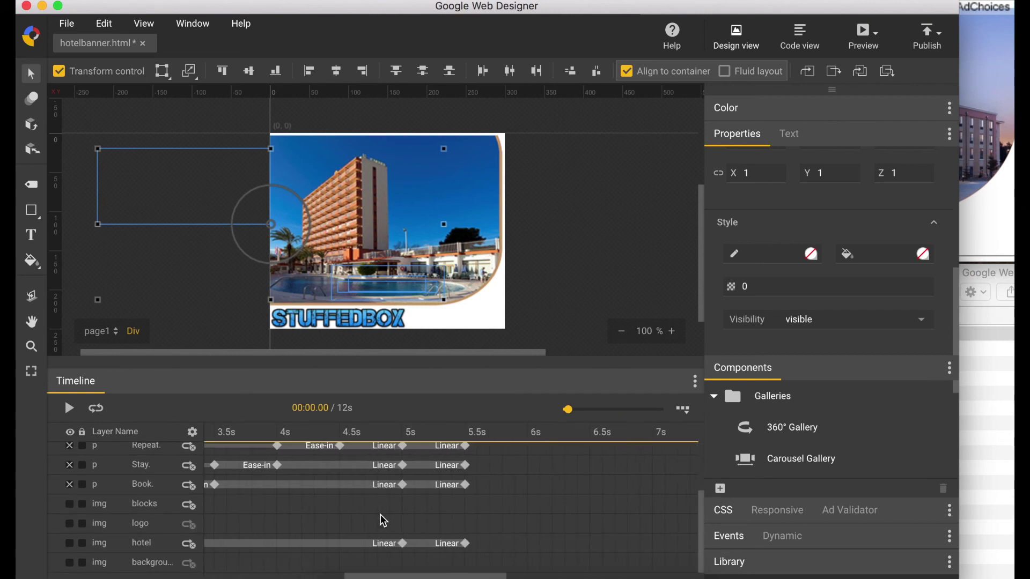
{"action": "scroll", "coordinate": [380, 515], "scroll_direction": "left", "scroll_amount": 1}
{"action": "scroll", "coordinate": [382, 519], "scroll_direction": "up", "scroll_amount": 2}
{"action": "scroll", "coordinate": [382, 519], "scroll_direction": "down", "scroll_amount": 2}
{"action": "left_click", "coordinate": [435, 545]}
{"action": "left_click_drag", "start_coordinate": [435, 423], "coordinate": [493, 436]}
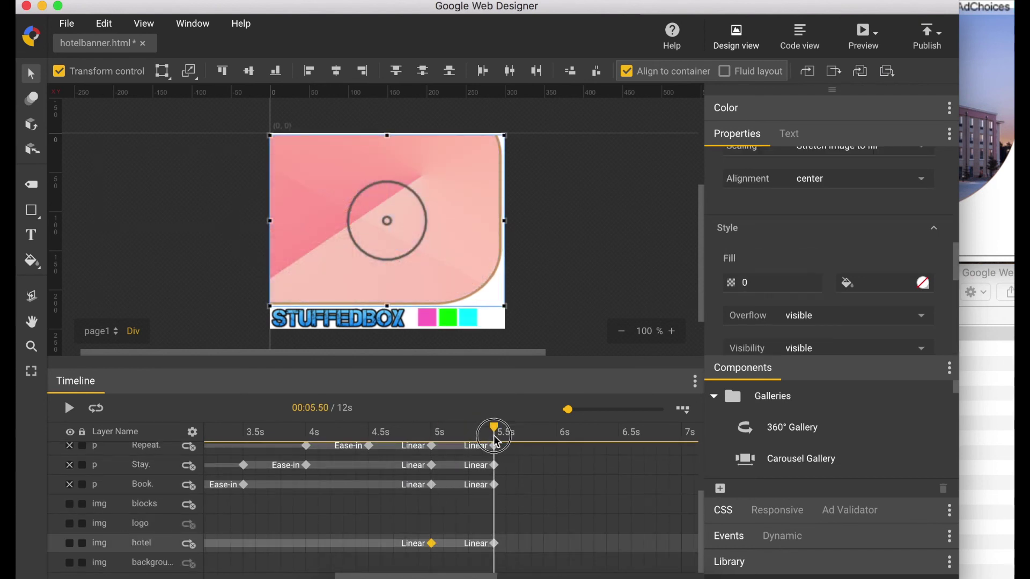
- Preview the whole banner animation in the browser and close the preview window
{"action": "scroll", "coordinate": [482, 460], "scroll_direction": "up", "scroll_amount": 5}
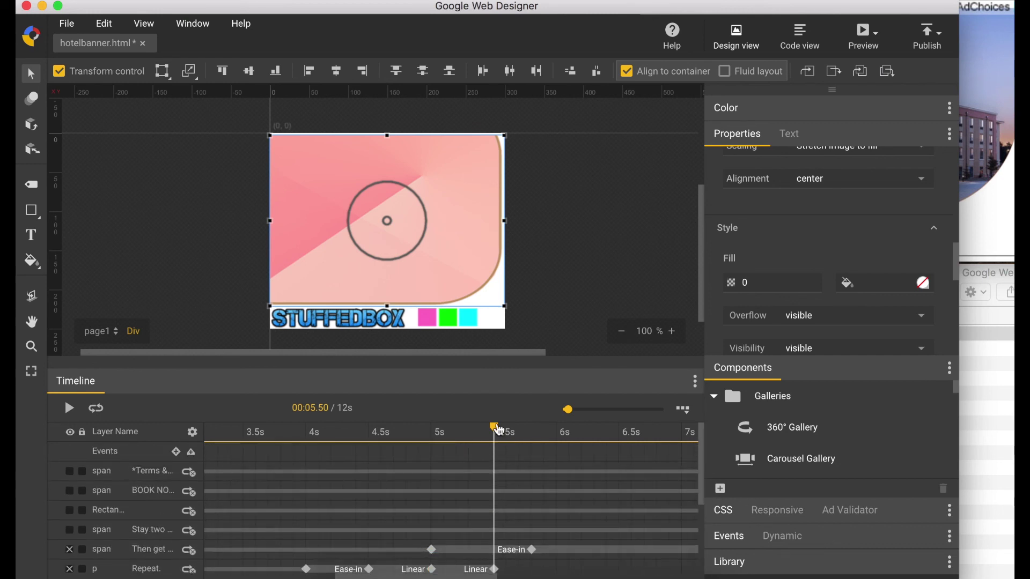
{"action": "left_click", "coordinate": [860, 35]}
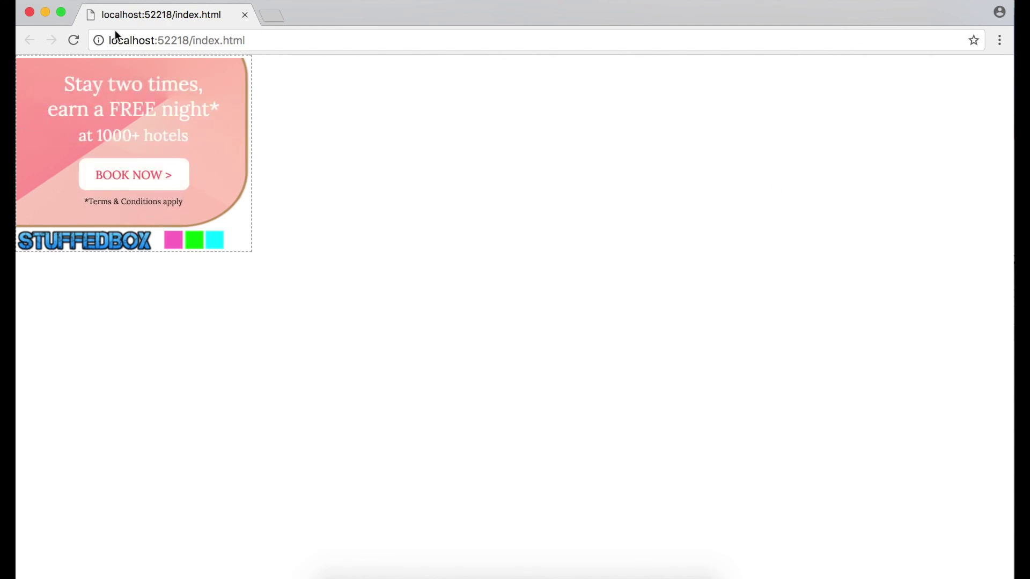
{"action": "left_click", "coordinate": [30, 12]}
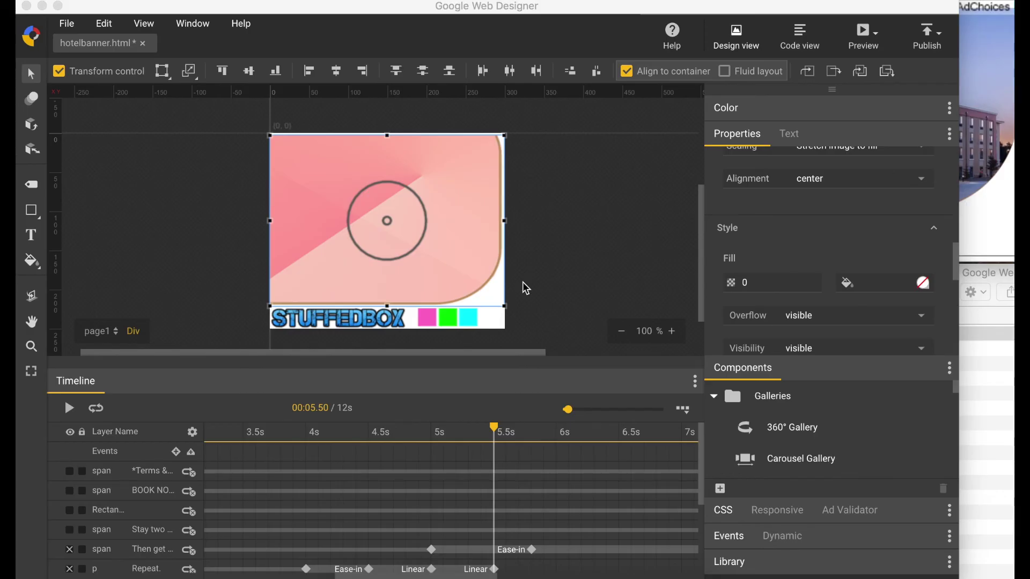
- With the playhead at 9 s, add a Tap Area component over the banner and size it to about 263 x 199 px
{"action": "scroll", "coordinate": [818, 436], "scroll_direction": "down", "scroll_amount": 1}
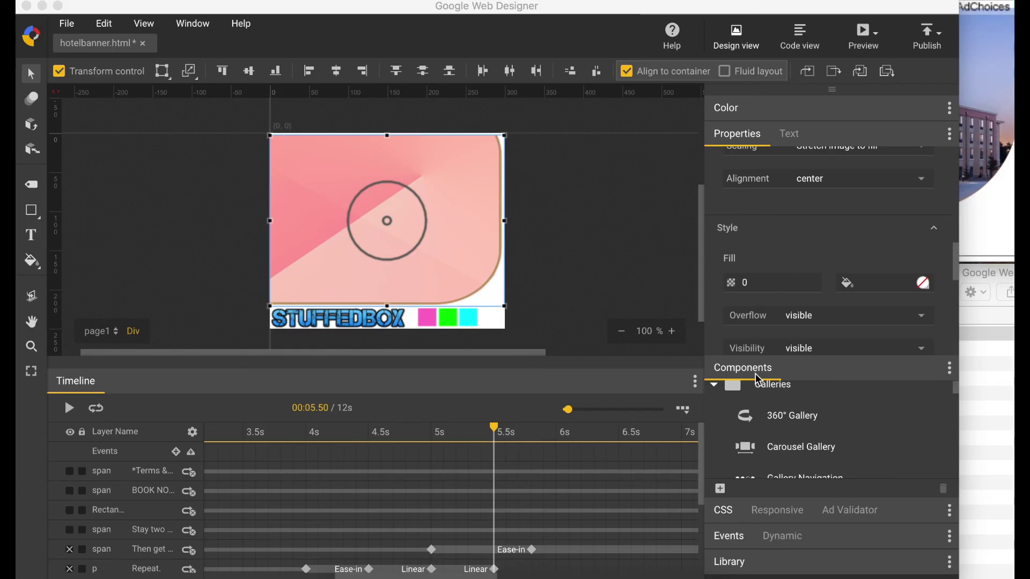
{"action": "scroll", "coordinate": [809, 443], "scroll_direction": "down", "scroll_amount": 5}
{"action": "scroll", "coordinate": [809, 443], "scroll_direction": "down", "scroll_amount": 3}
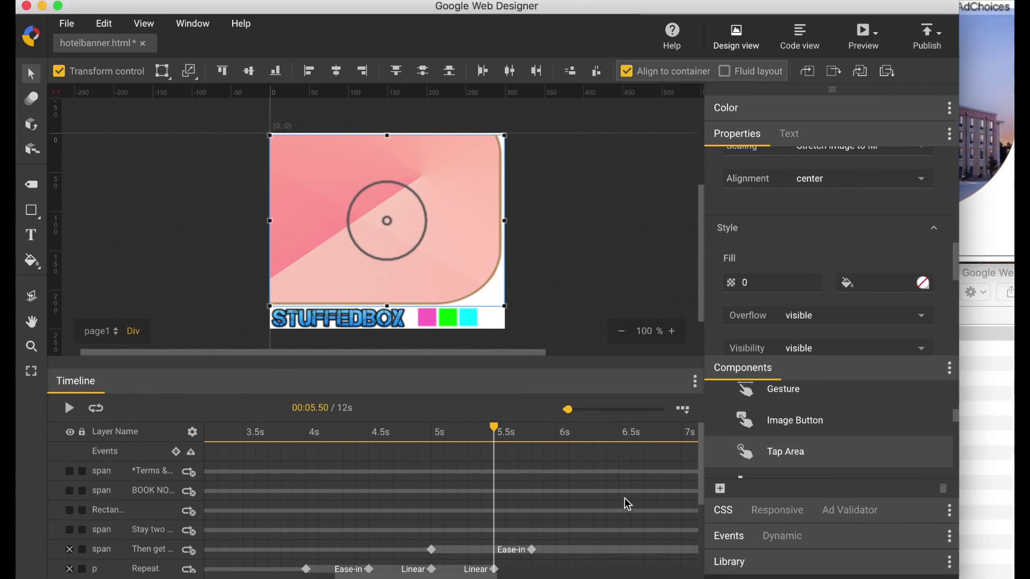
{"action": "scroll", "coordinate": [609, 501], "scroll_direction": "right", "scroll_amount": 10}
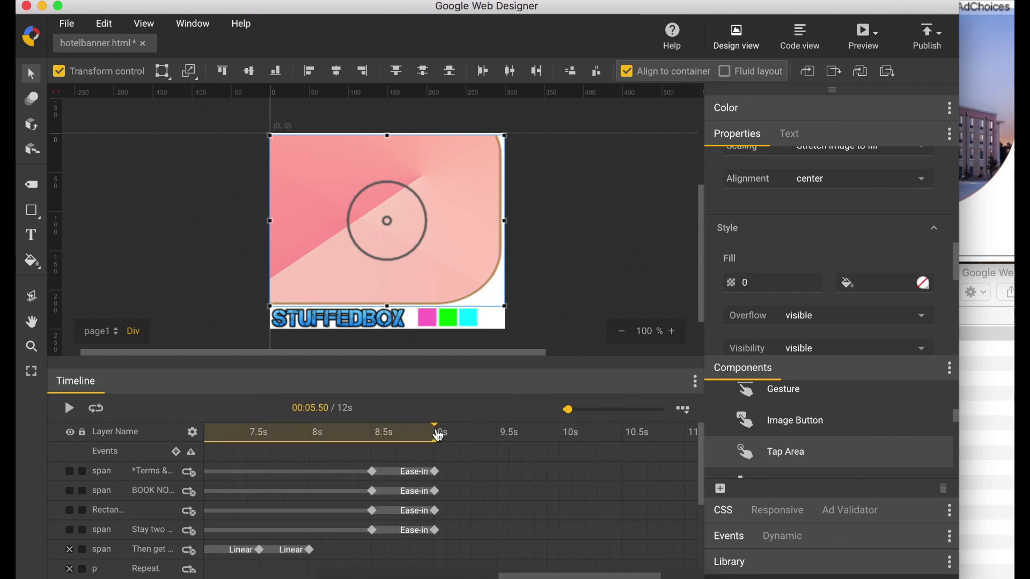
{"action": "mouse_move", "coordinate": [439, 435]}
{"action": "left_mouse_down"}
{"action": "mouse_move", "coordinate": [423, 436]}
{"action": "mouse_move", "coordinate": [435, 436]}
{"action": "left_mouse_up"}
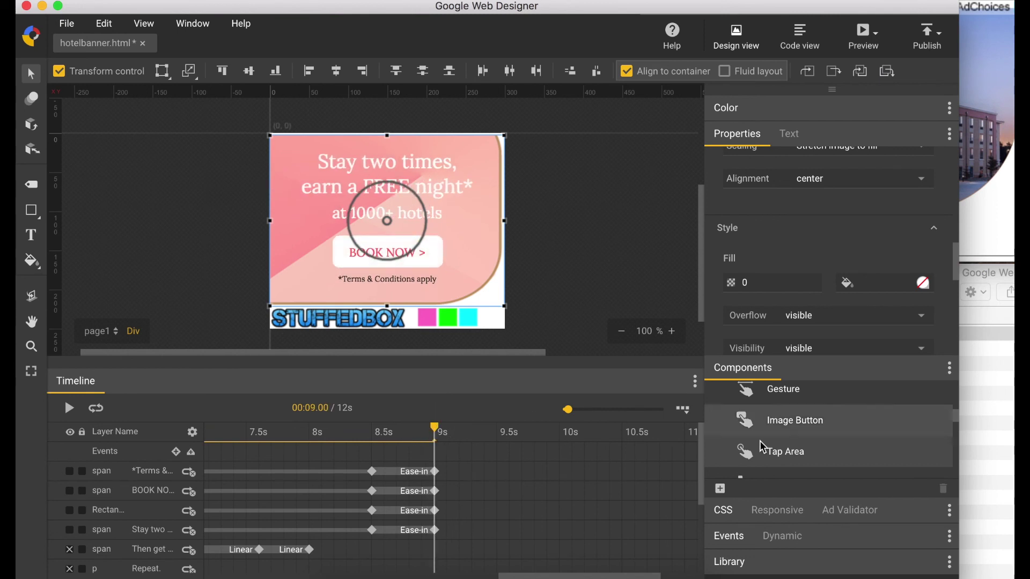
{"action": "left_click_drag", "start_coordinate": [781, 453], "coordinate": [282, 143]}
{"action": "left_click_drag", "start_coordinate": [477, 300], "coordinate": [492, 305]}
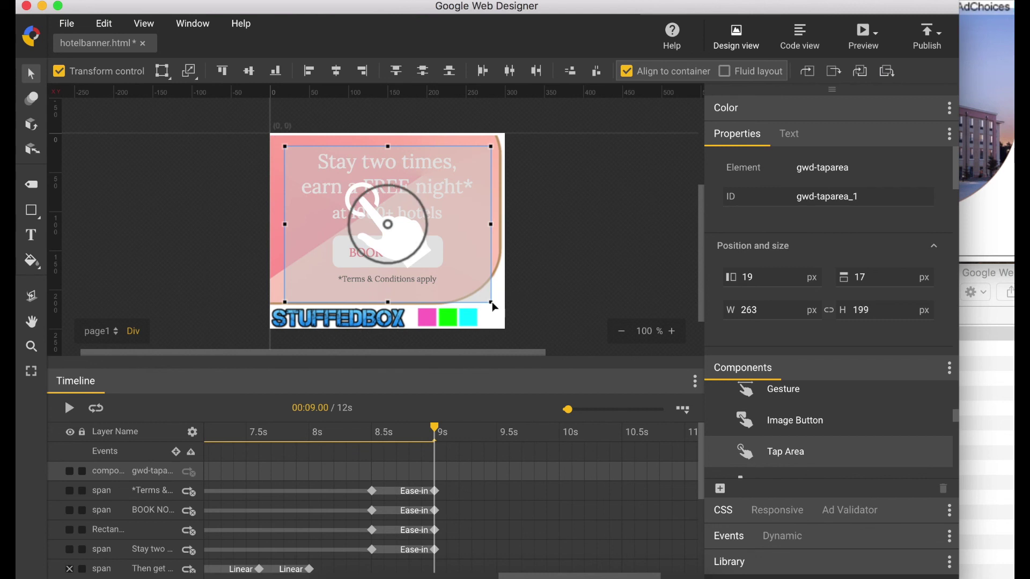
- Add an event to the tap area with Touch/Click as trigger, the Google Ad action "Exit ad" and gwd-ad as receiver
{"action": "right_click", "coordinate": [465, 273]}
{"action": "left_click", "coordinate": [502, 434]}
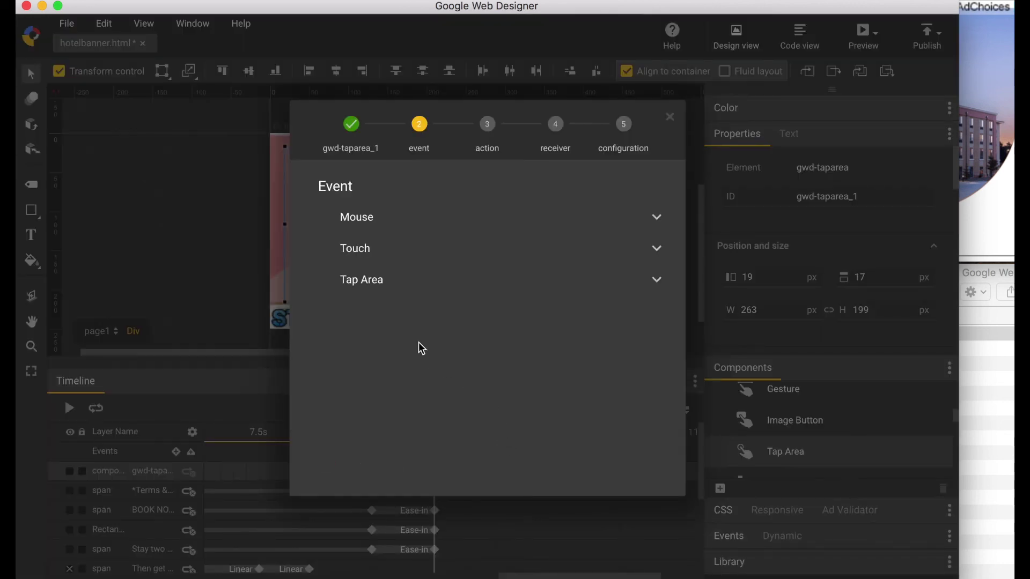
{"action": "left_click", "coordinate": [386, 288]}
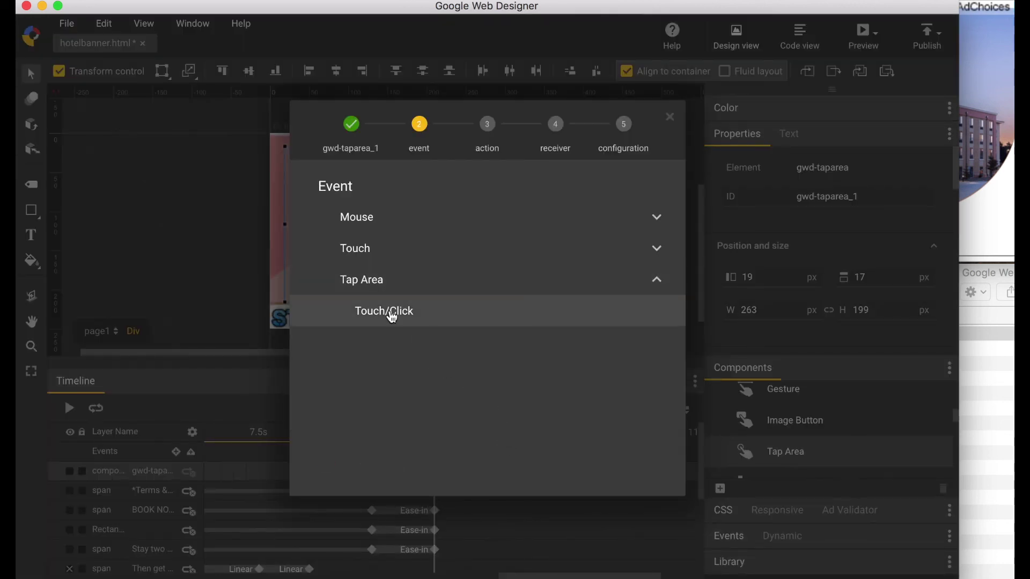
{"action": "left_click", "coordinate": [393, 315]}
{"action": "left_click", "coordinate": [409, 277]}
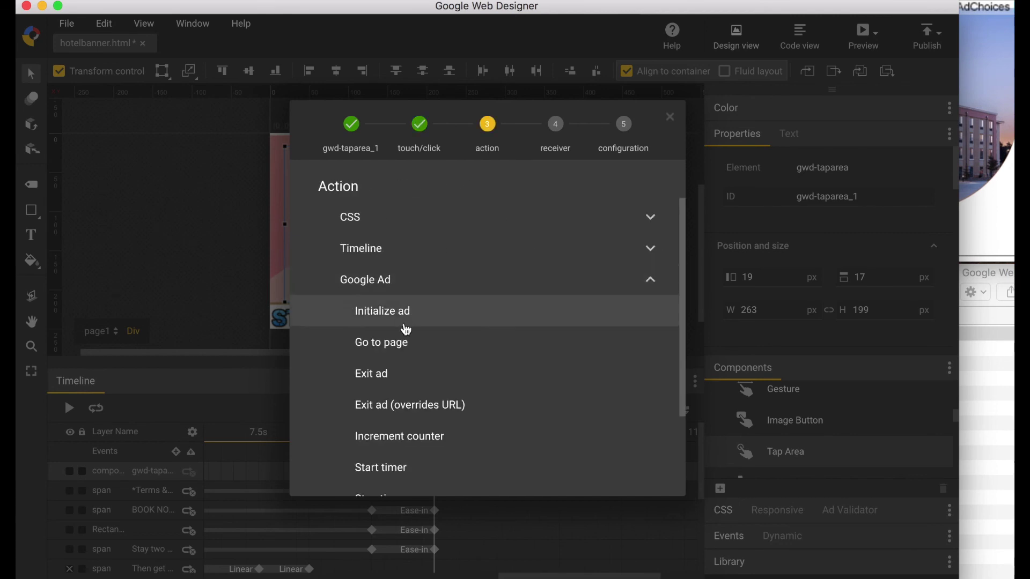
{"action": "left_click", "coordinate": [403, 374]}
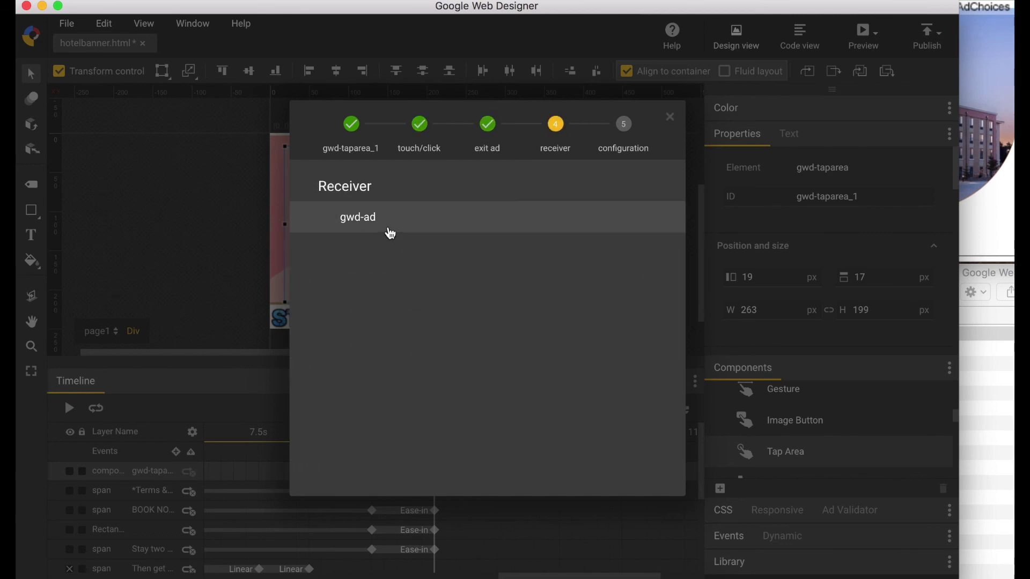
{"action": "left_click", "coordinate": [389, 225]}
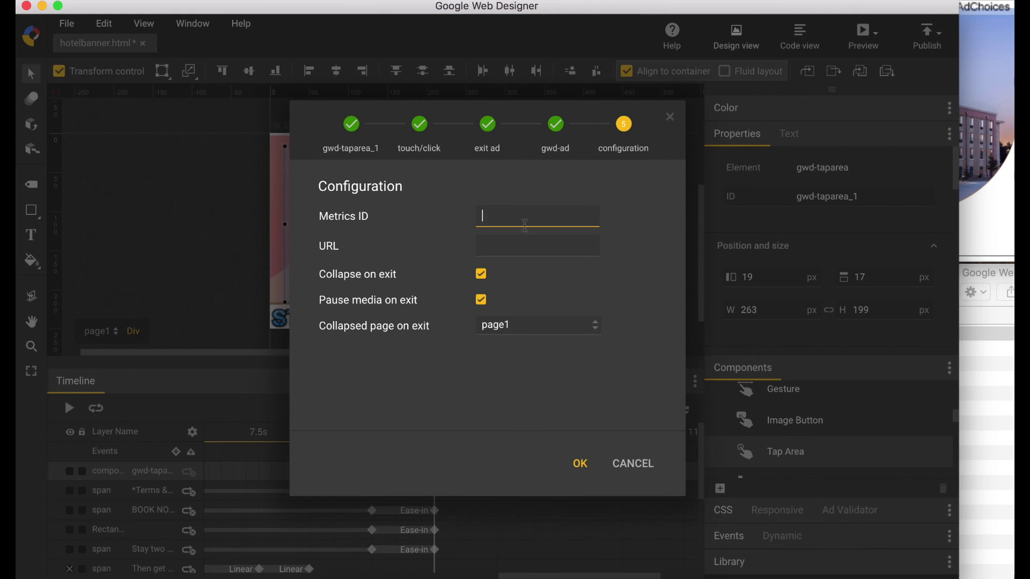
{"action": "type", "text": "web"}
{"action": "key", "text": "Tab"}
{"action": "type", "text": "htt"}
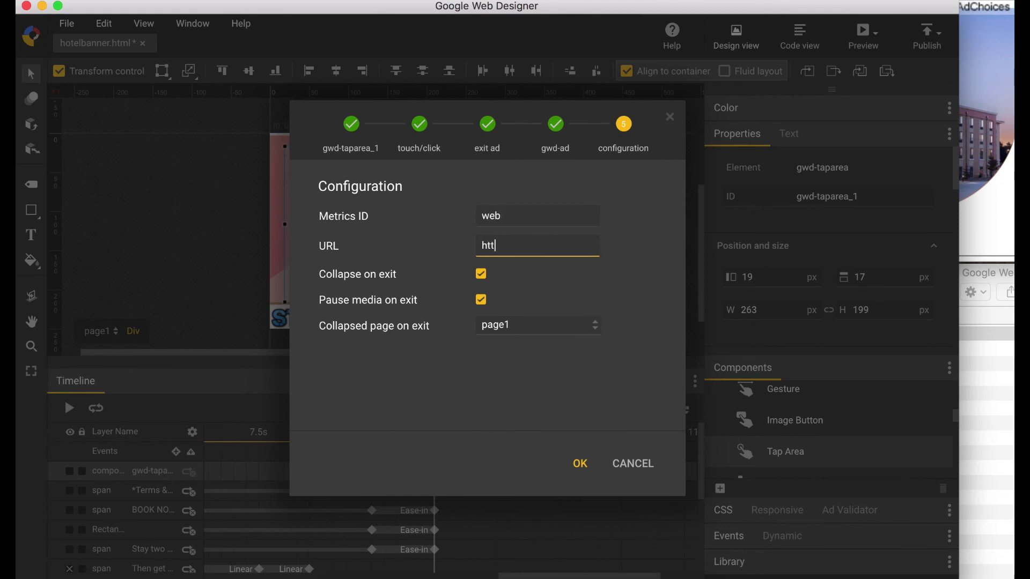
{"action": "type", "text": "ps://www.google.com"}
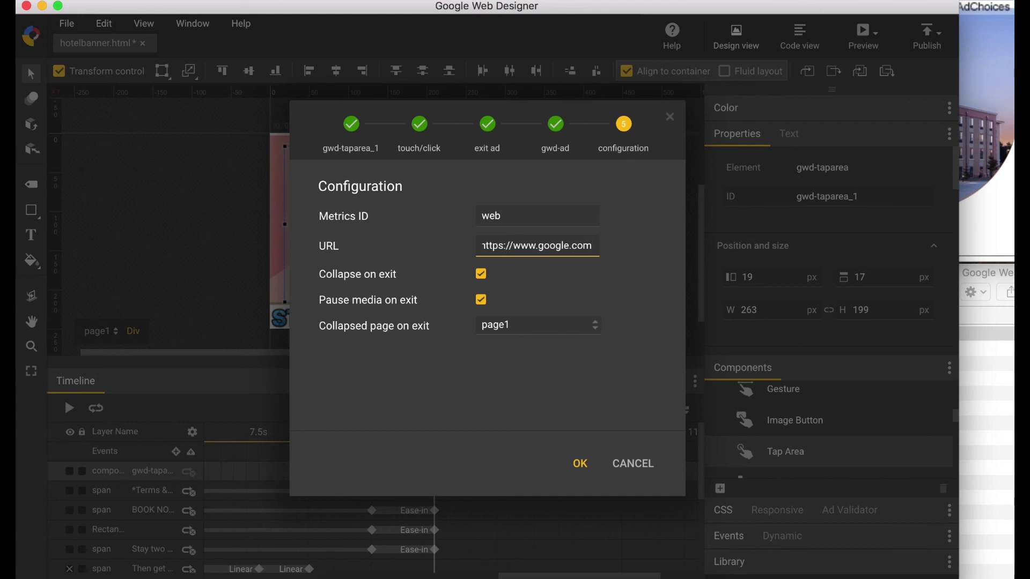
{"action": "key", "text": "Return"}
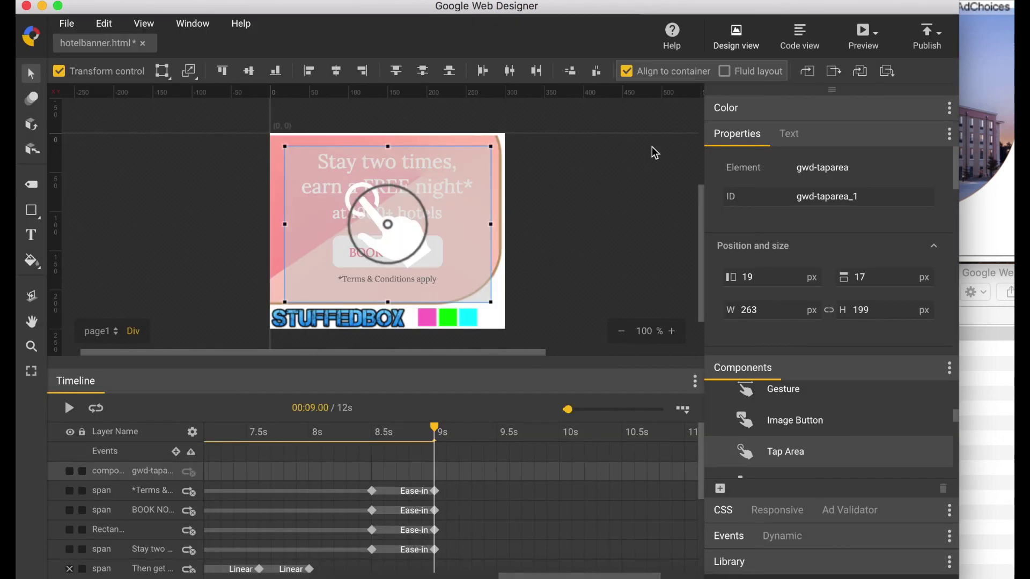
- Preview the banner with its tap area in the browser and switch back to Google Web Designer
{"action": "left_click", "coordinate": [860, 44]}
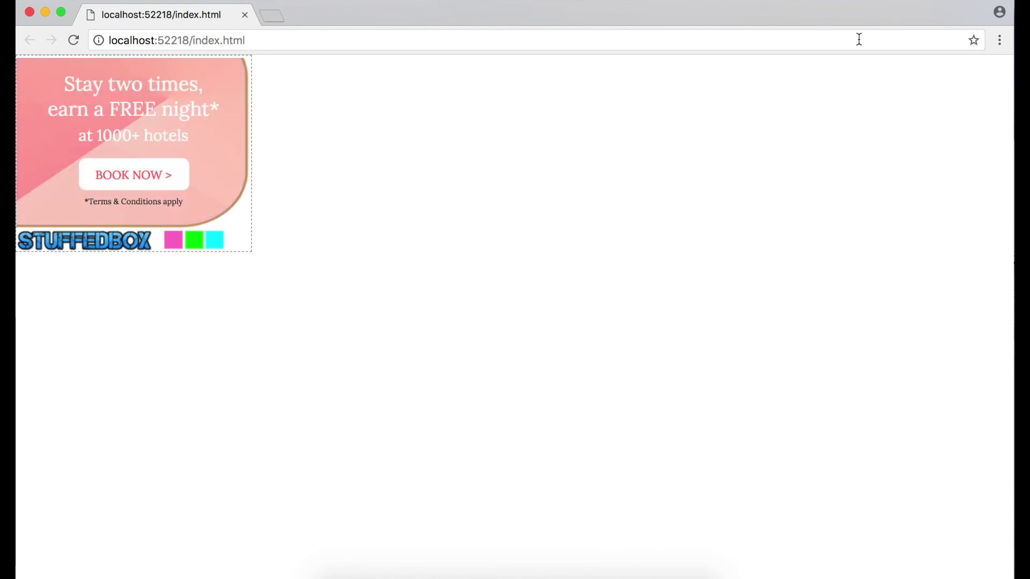
{"action": "key", "text": "super+Tab"}
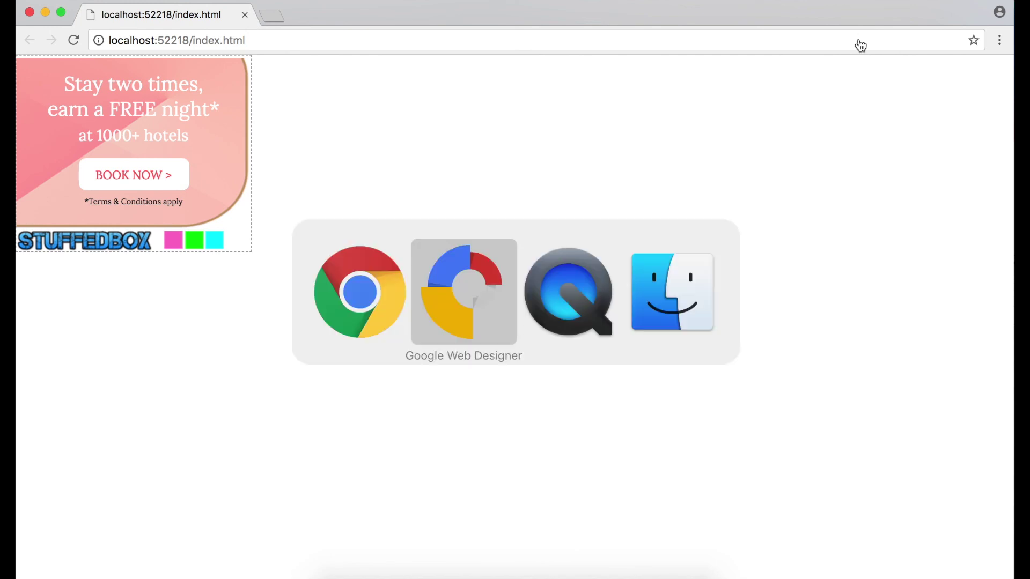